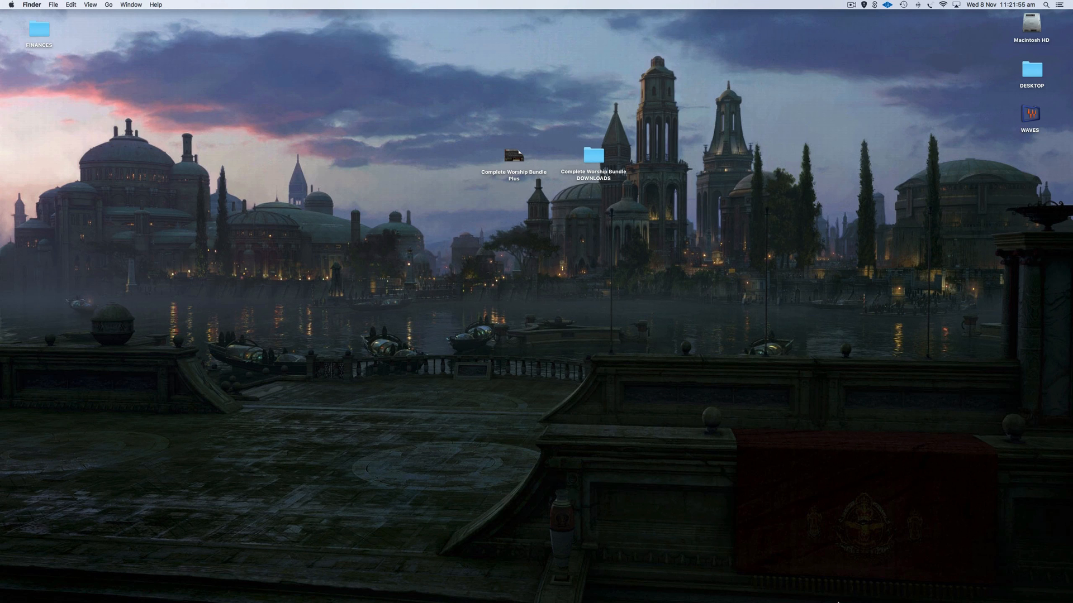
Look over the production website and YouTube channel in the browser, then put the browser away.
left_click(1024, 590)
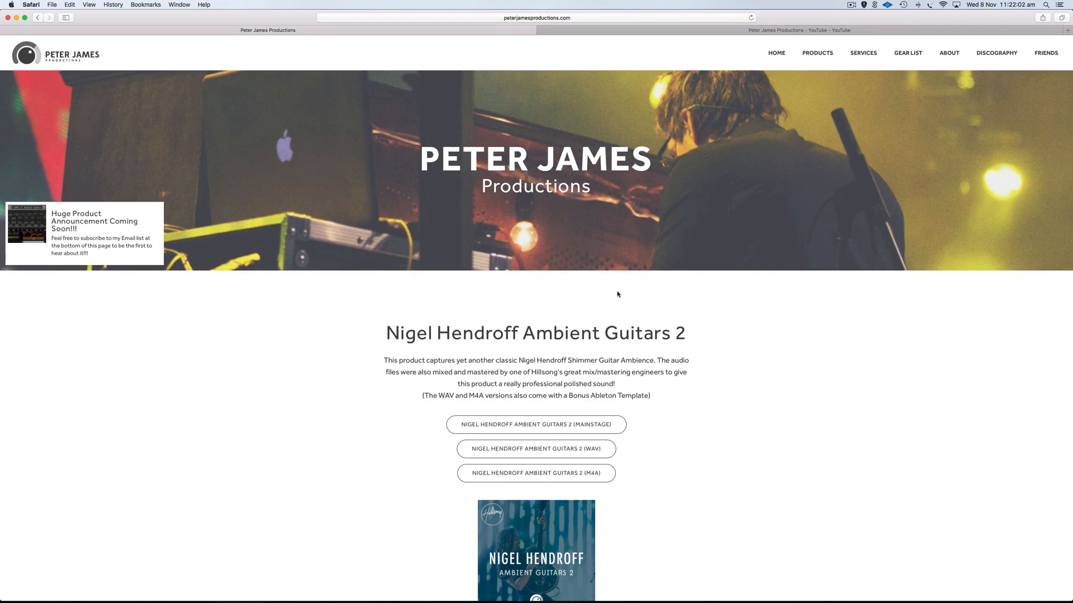
scroll(619, 294, "down", 20)
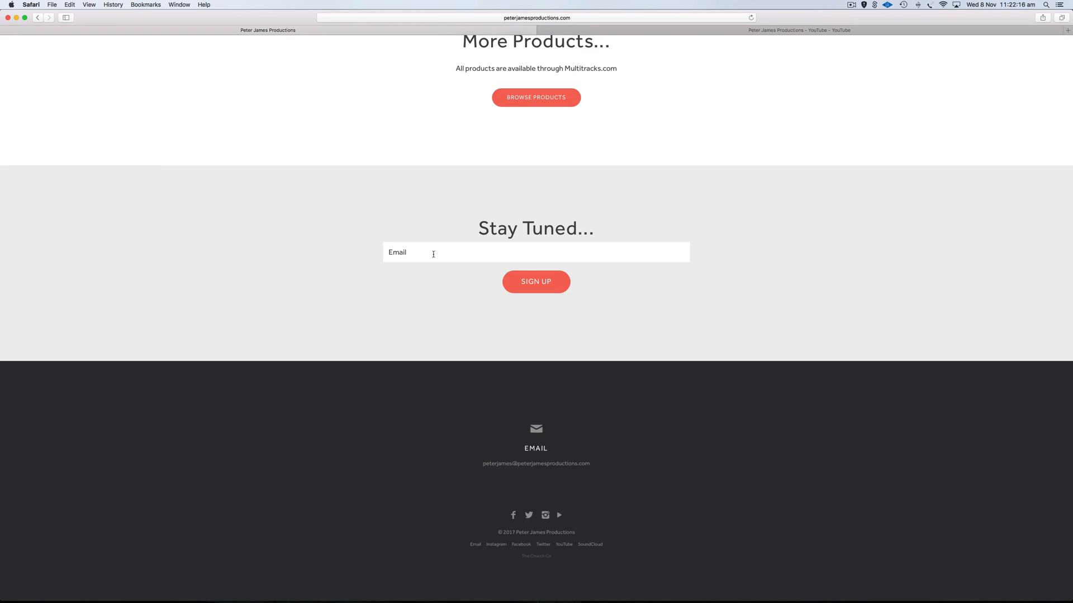
left_click(692, 31)
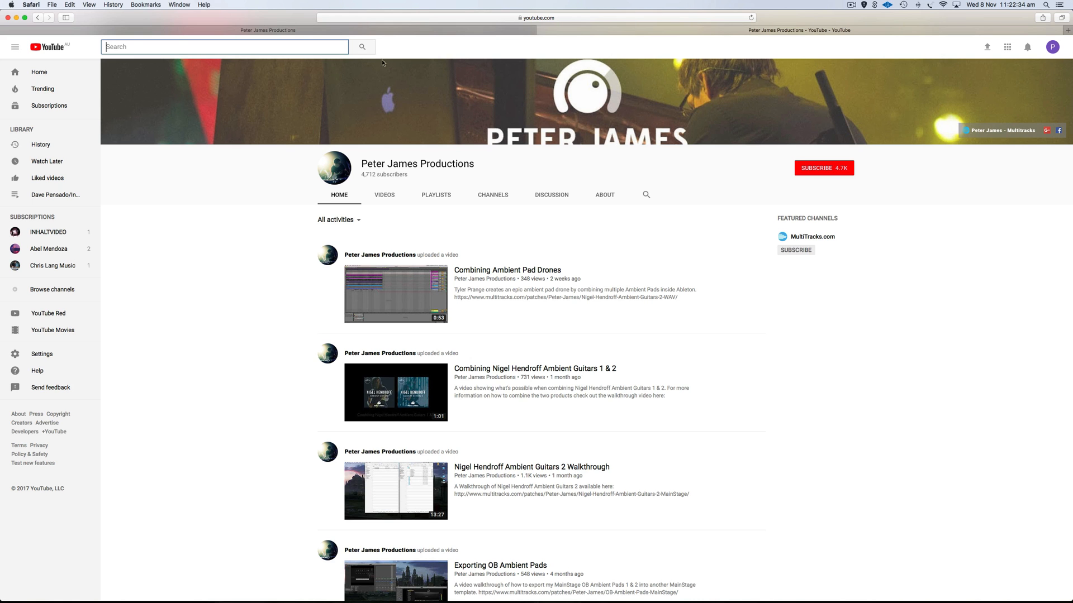
left_click(16, 18)
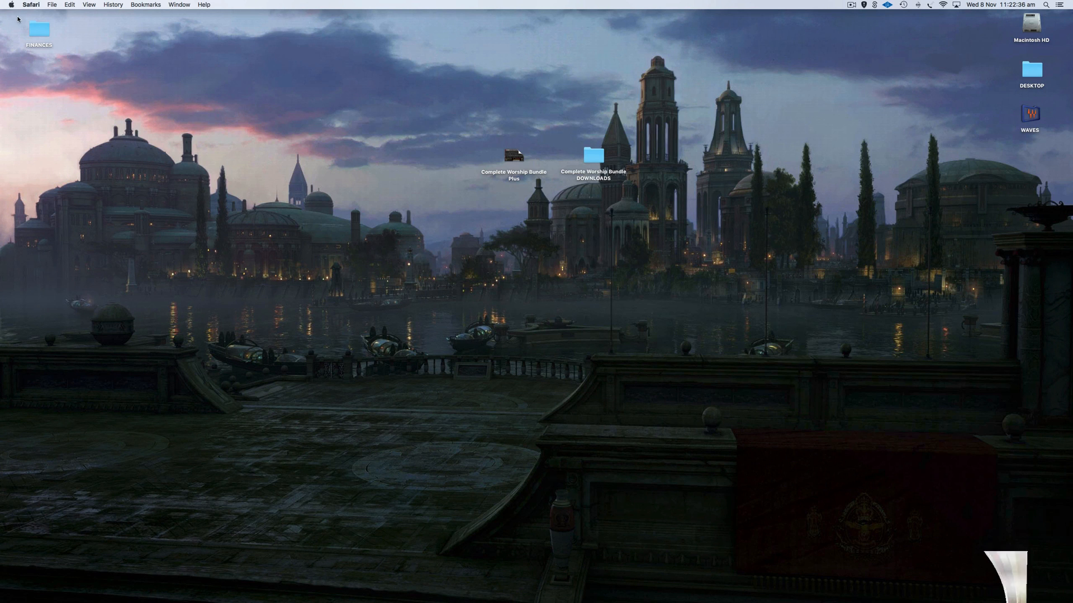
left_click(577, 241)
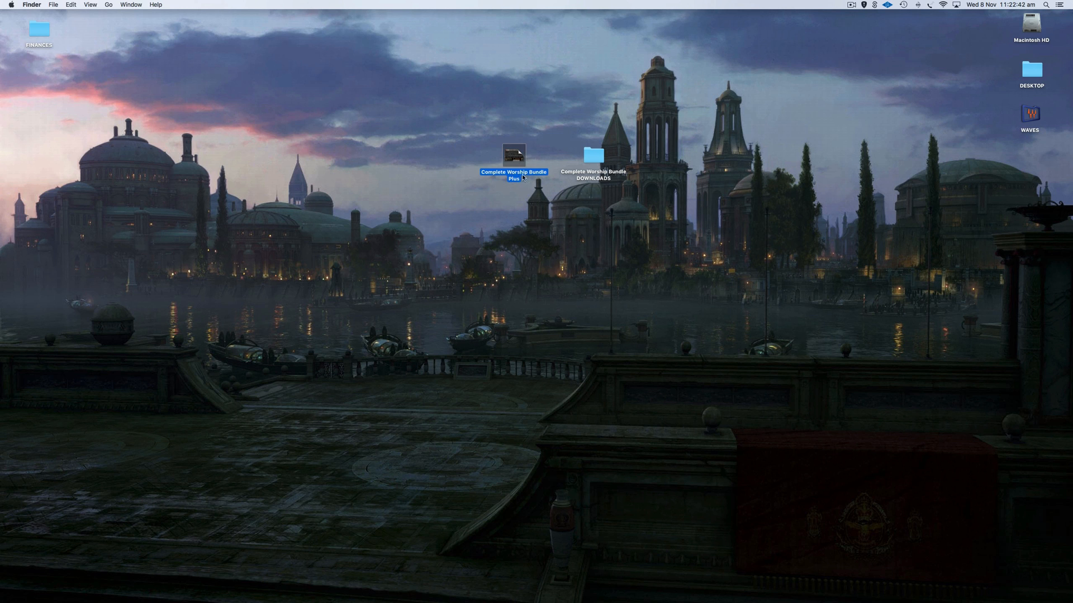
Open the DOWNLOADS folder and show the package contents of Complete Worship Bundle Plus.
double_click(594, 158)
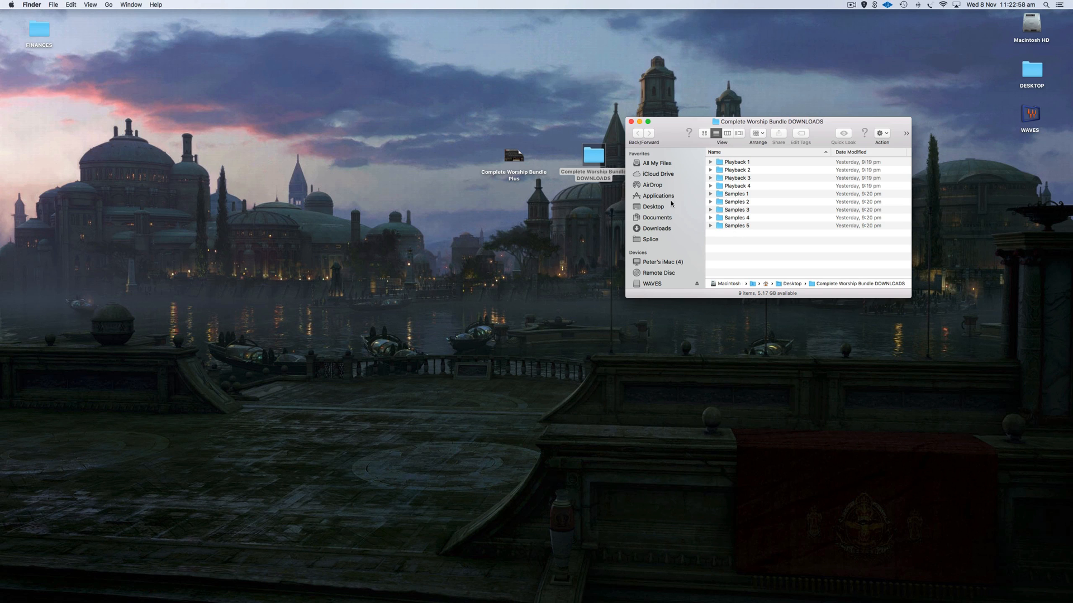
left_click(515, 162)
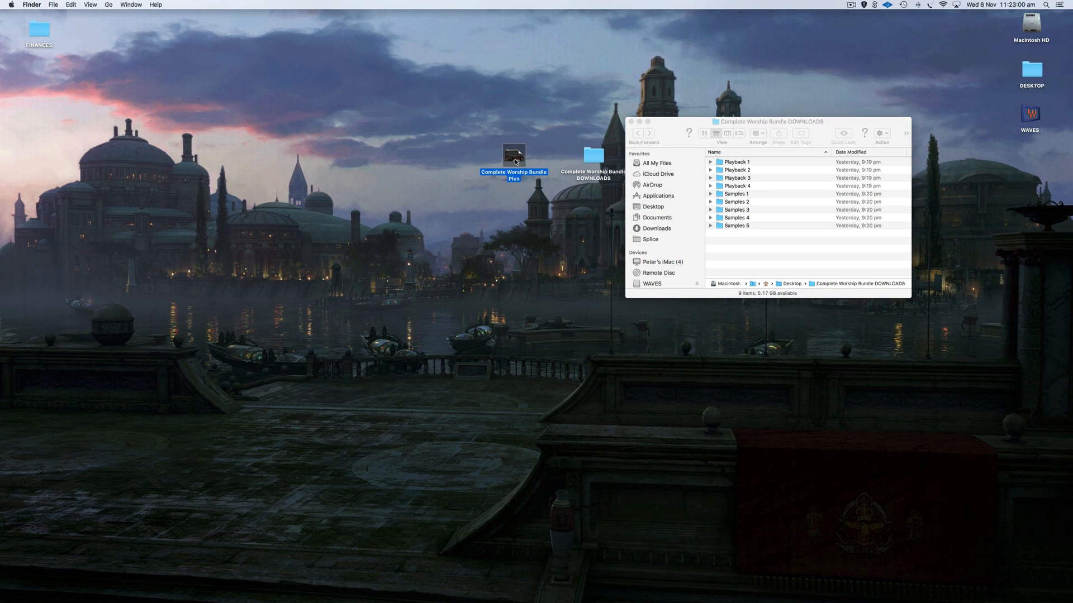
right_click(516, 162)
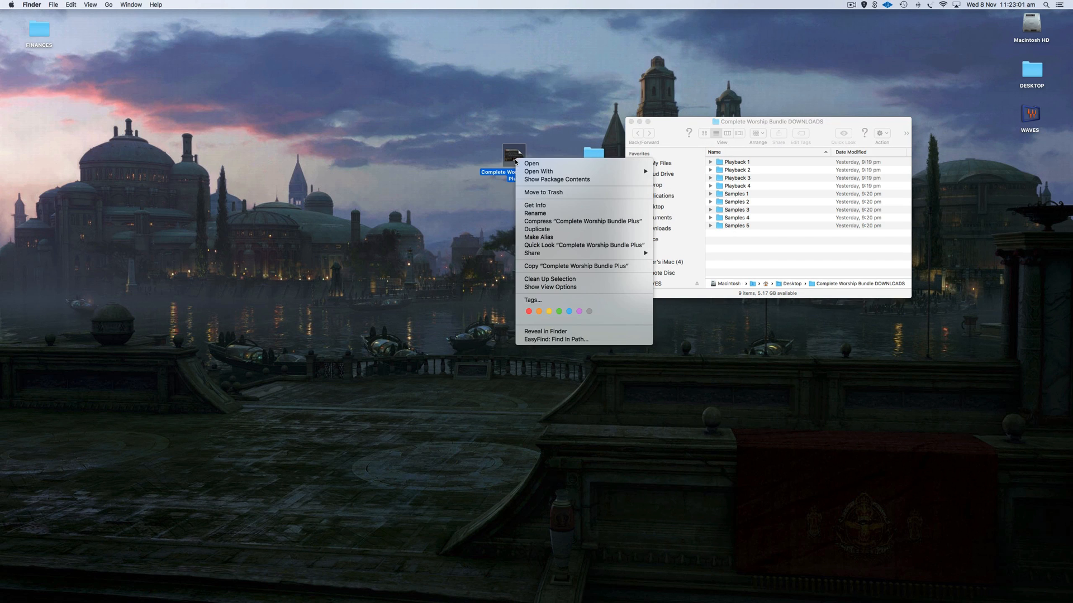
left_click(540, 180)
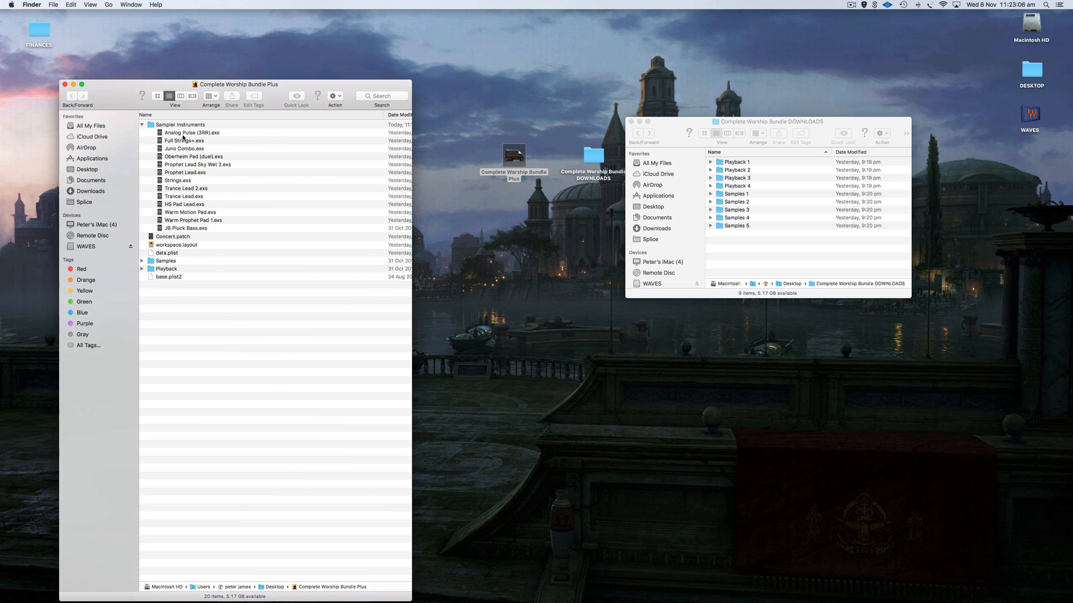
Drag Playback 1–4 from DOWNLOADS into the bundle's Samples > Playback folder.
left_click(161, 125)
left_click(143, 124)
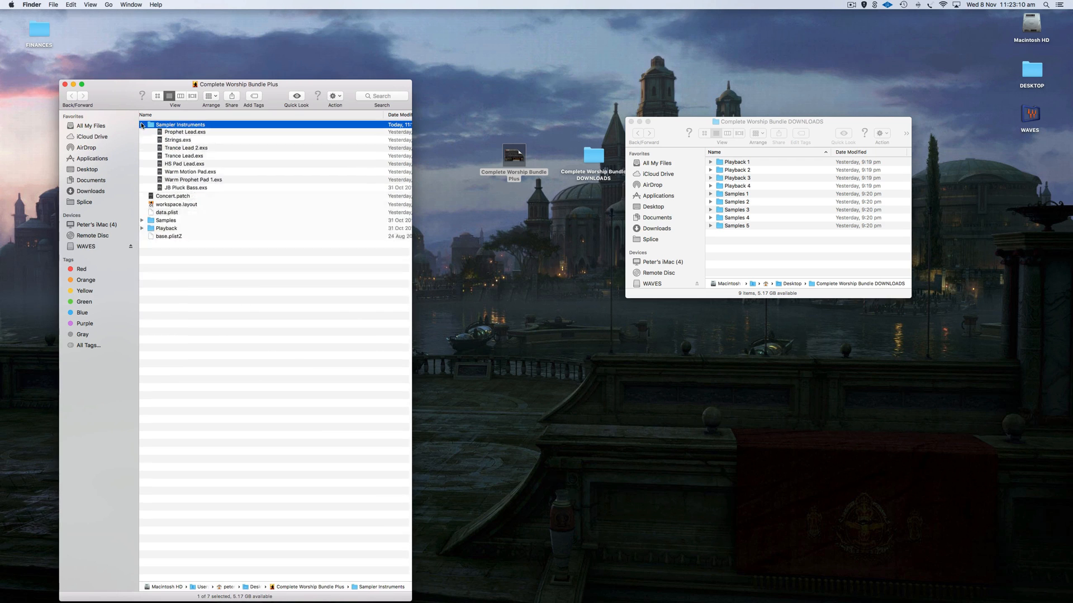
left_click(142, 157)
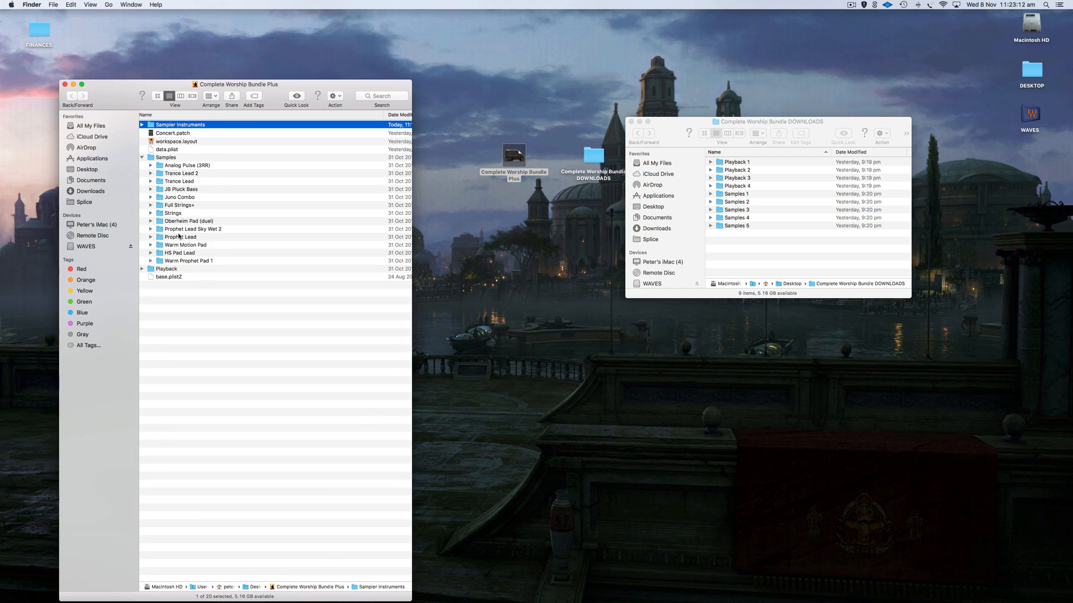
left_click(143, 269)
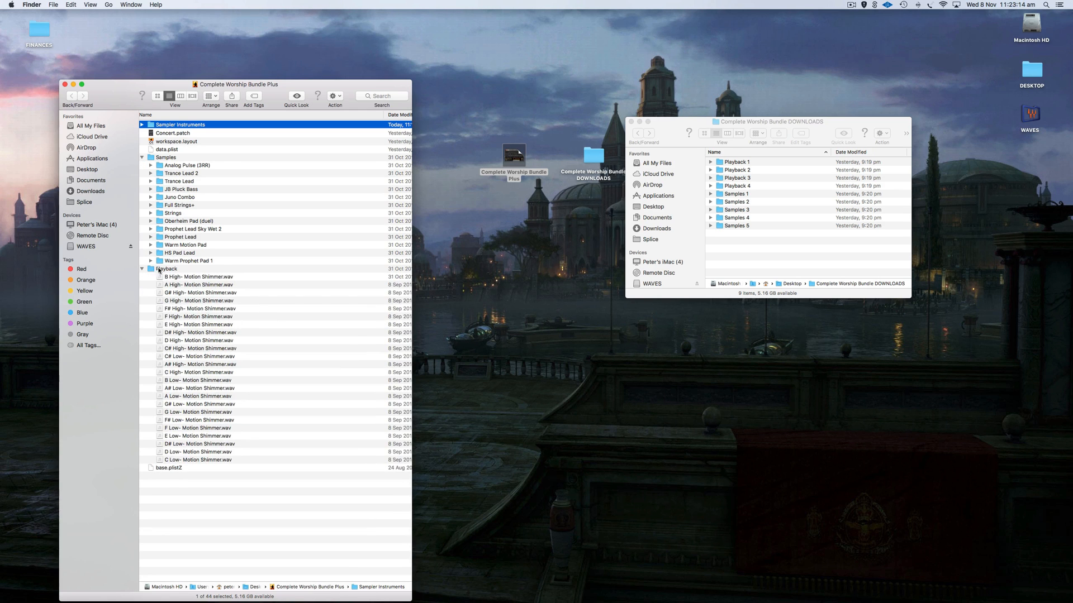
left_click(732, 162)
left_click(733, 163)
left_click(734, 186, "shift")
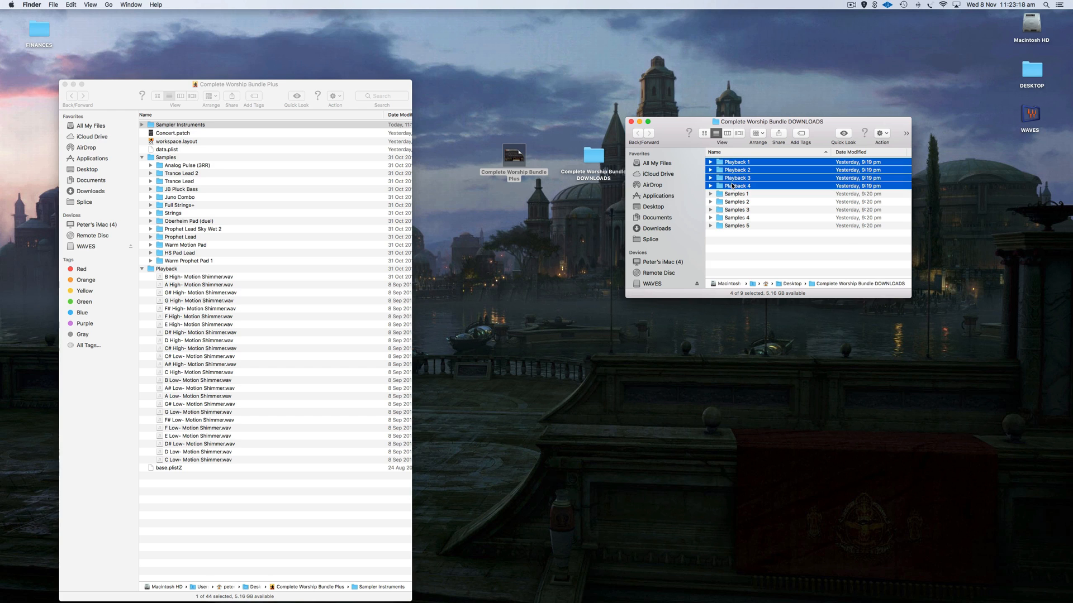
mouse_move(736, 163)
left_mouse_down()
mouse_move(162, 257)
mouse_move(168, 271)
mouse_move(538, 215)
mouse_move(740, 166)
left_mouse_up()
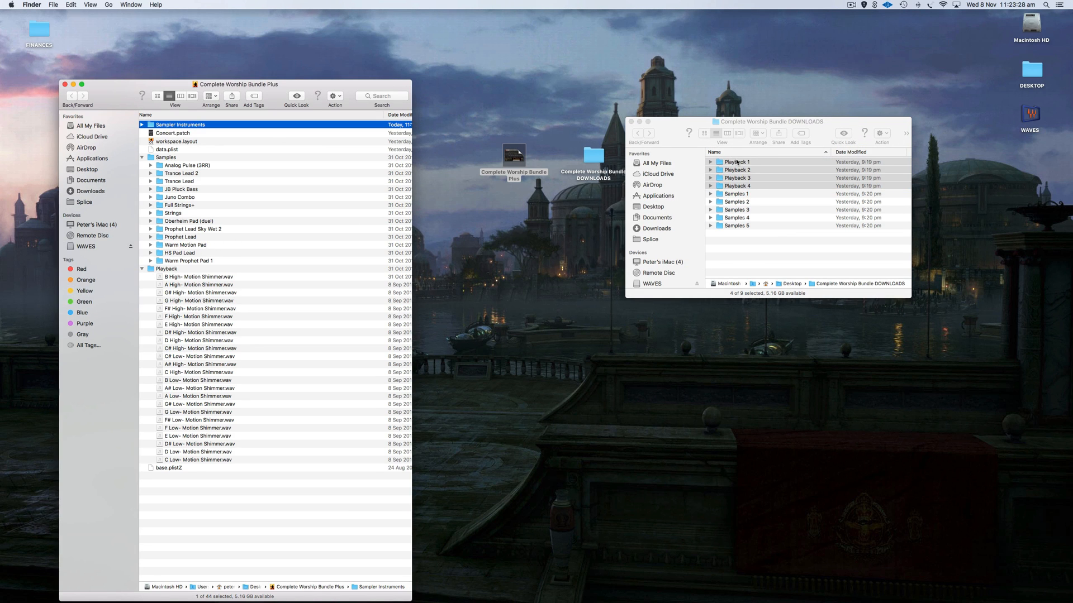
left_click(174, 269)
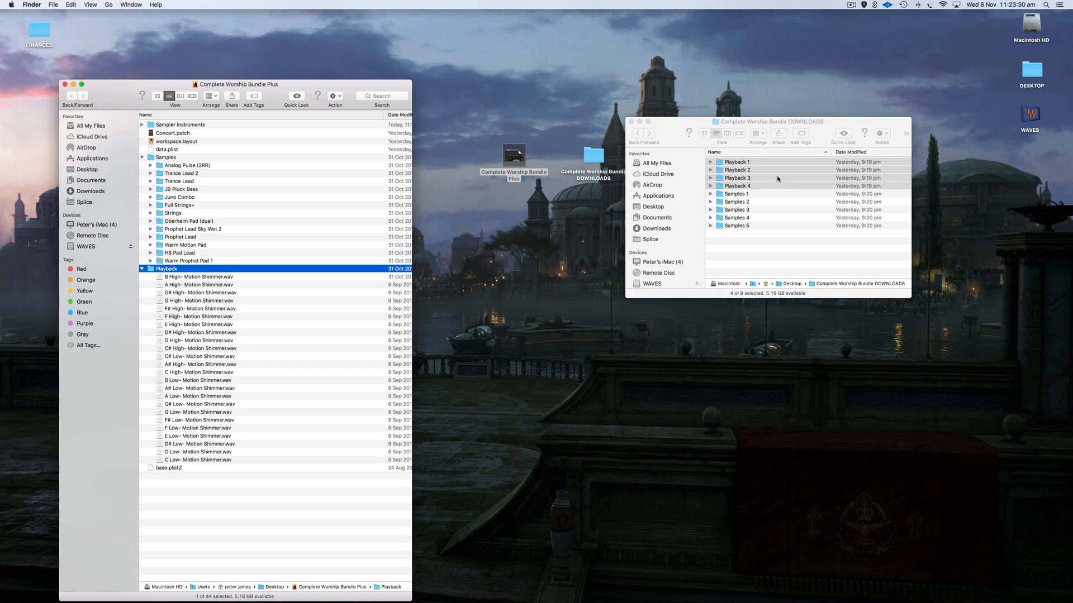
left_click(736, 193)
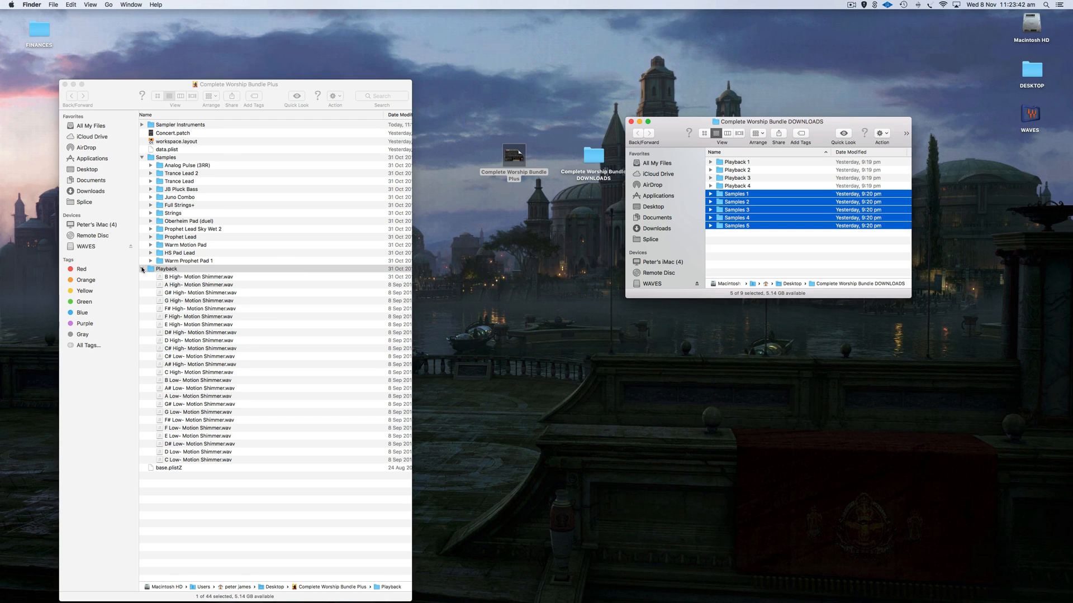
Collapse the bundle's Playback and Samples folders, expand Sampler Instruments, and restore Logic's Sampler Instruments window.
left_click(142, 270)
left_click(142, 158)
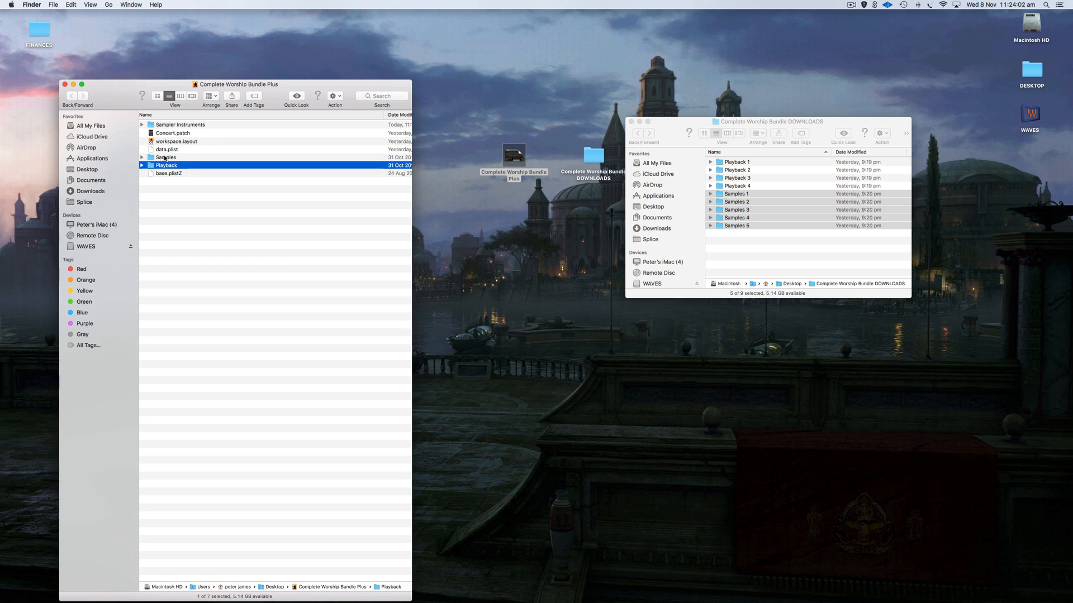
left_click(142, 125)
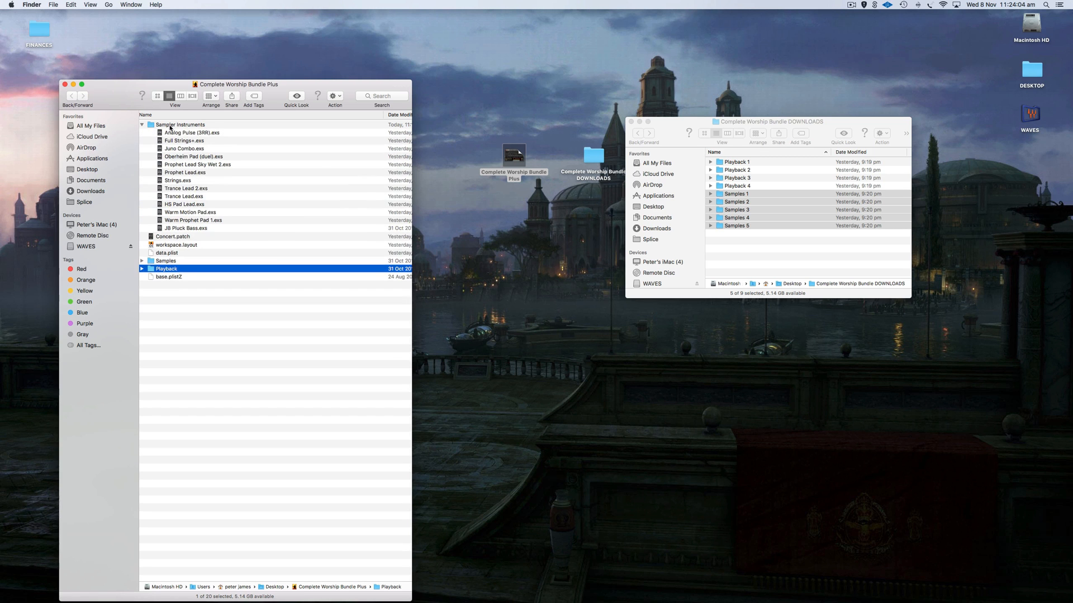
mouse_move(882, 598)
left_click(989, 591)
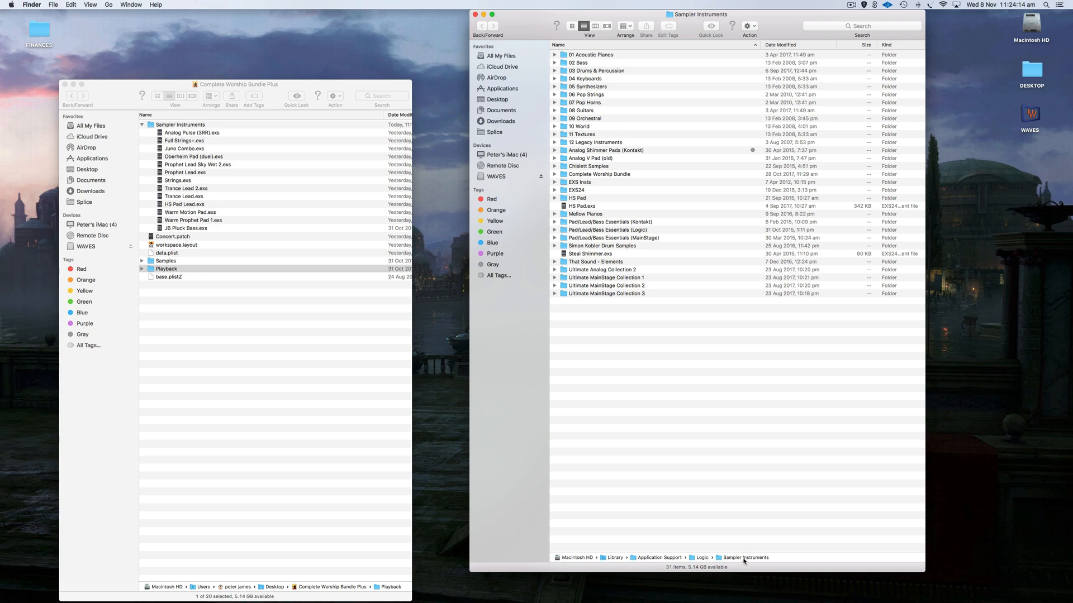
Try creating a 'Complete Worship BUndle' folder in Sampler Instruments, then trash the leftover untitled folder.
left_click(588, 278)
left_click(590, 285)
left_click(591, 293)
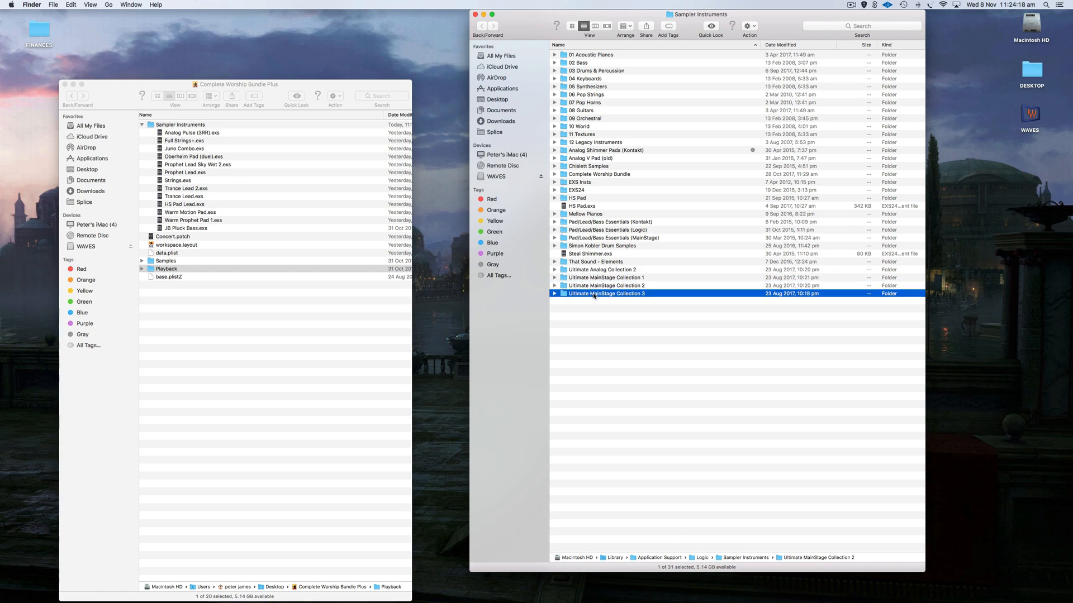
left_click(607, 319)
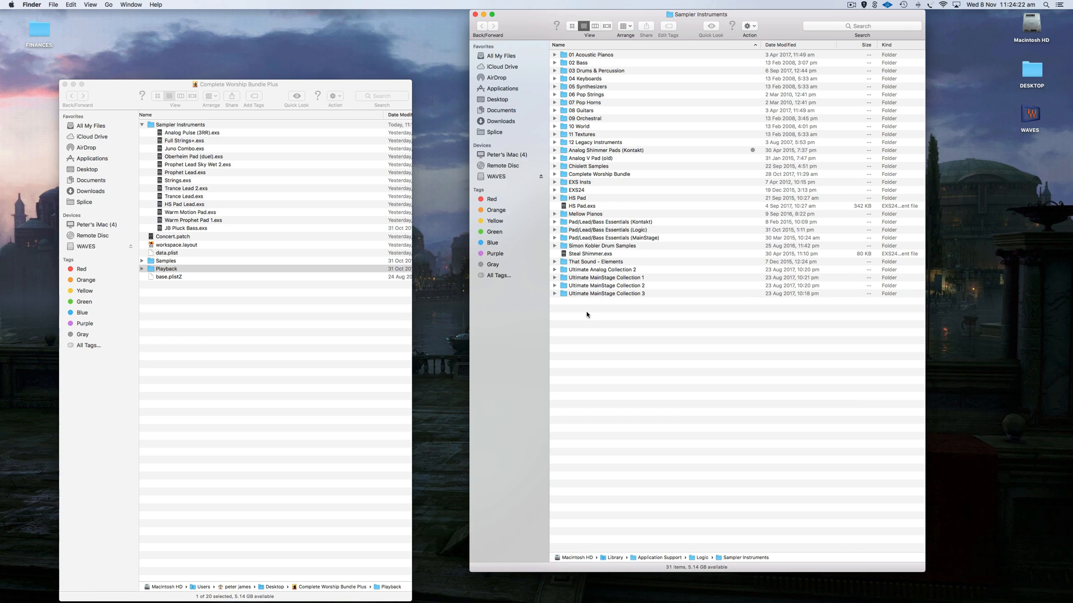
right_click(586, 311)
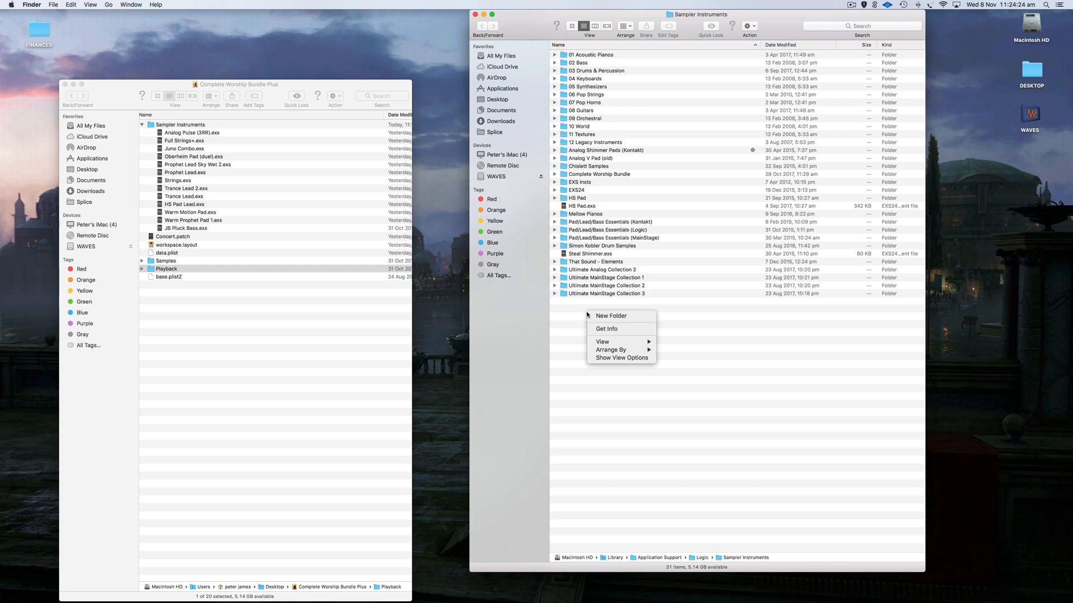
left_click(611, 316)
type("C")
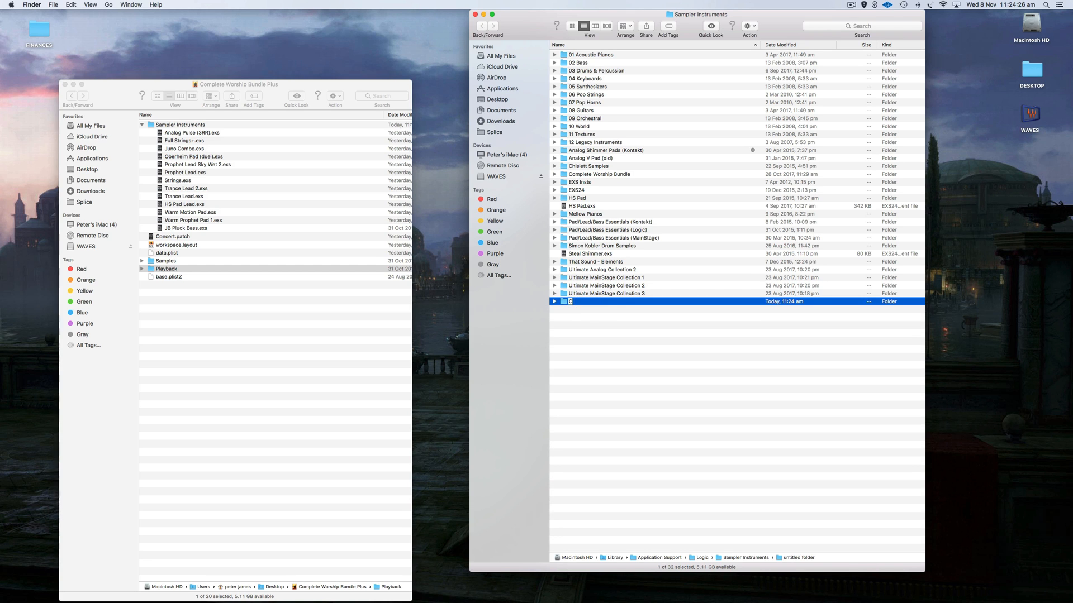
type("omplete Worship BUndle")
key("Return")
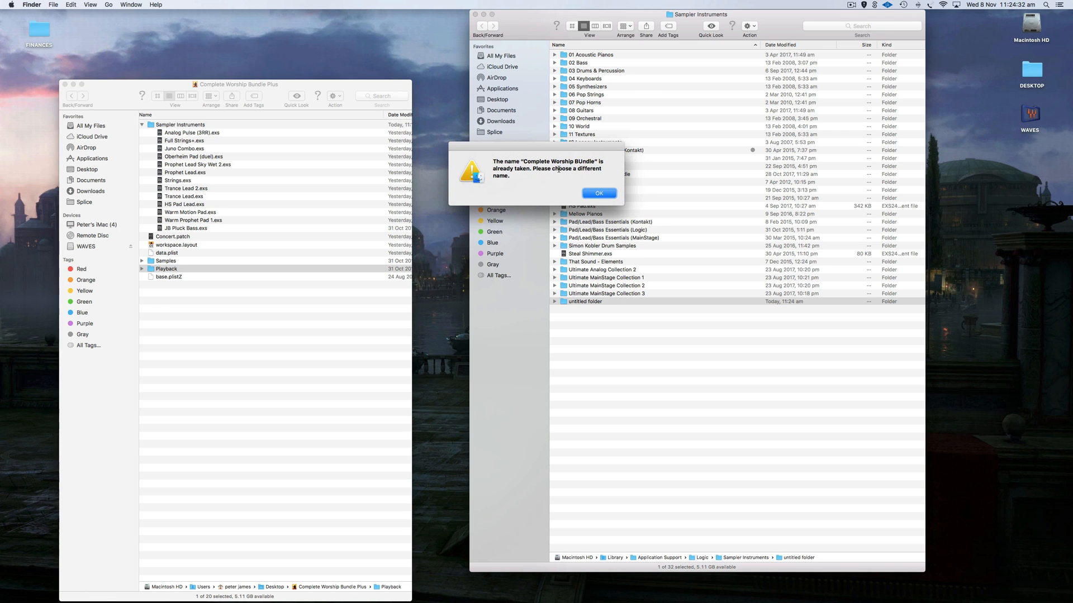
left_click(599, 193)
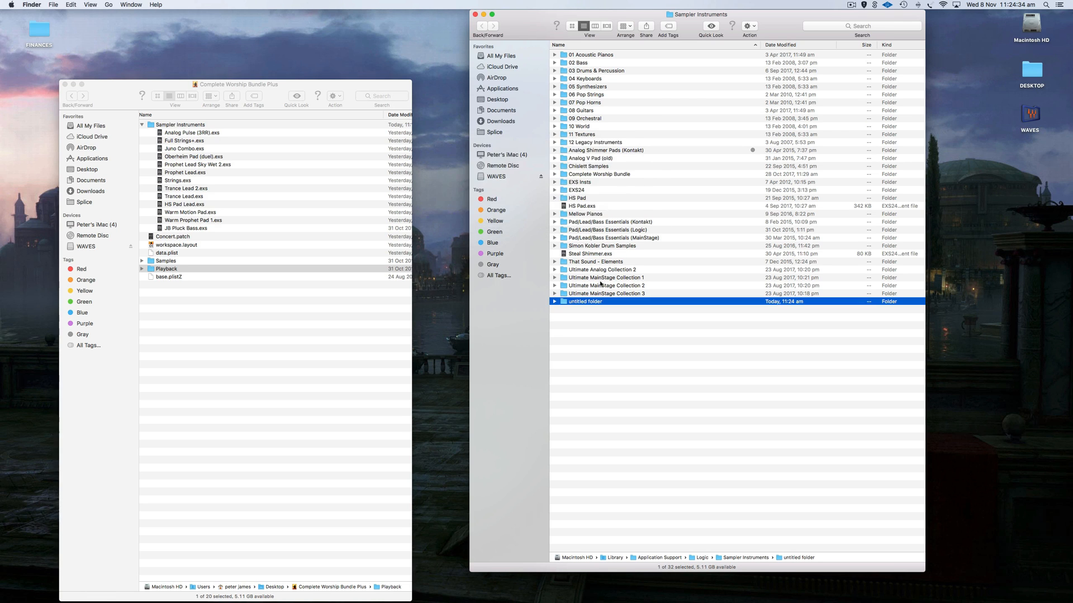
right_click(599, 303)
left_click(618, 317)
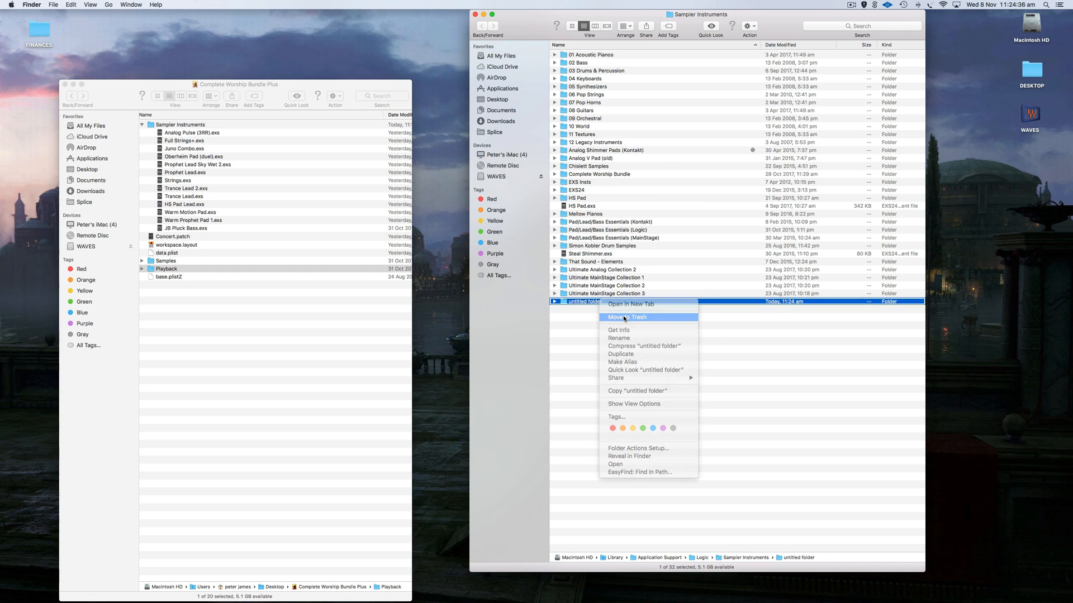
Copy the 13 .exs files, Analog Pulse (3RR) through JB Pluck Bass, into Logic's Sampler Instruments.
left_click(176, 133)
left_click(176, 133)
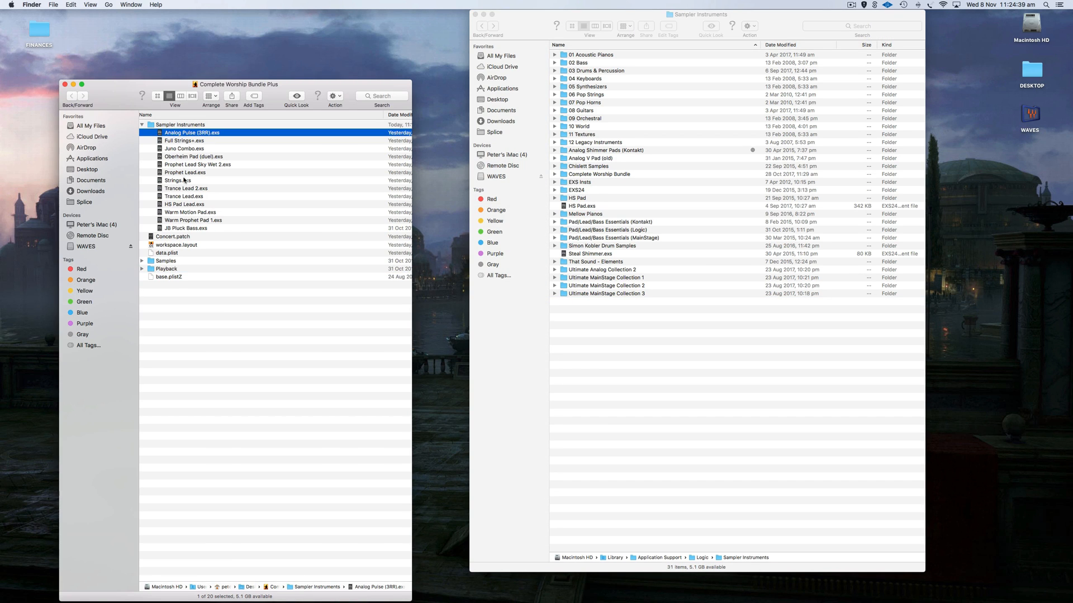
left_click(195, 228, "shift")
left_click_drag(193, 179, 343, 169)
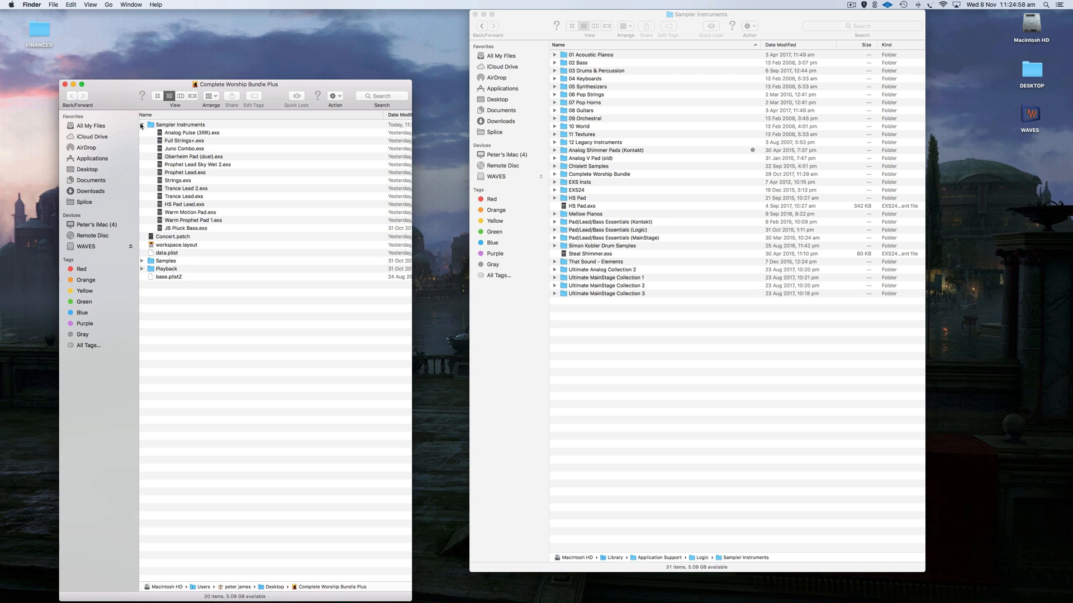
Collapse the bundle's Sampler Instruments folder and leave the Samples folder in place.
left_click(141, 124)
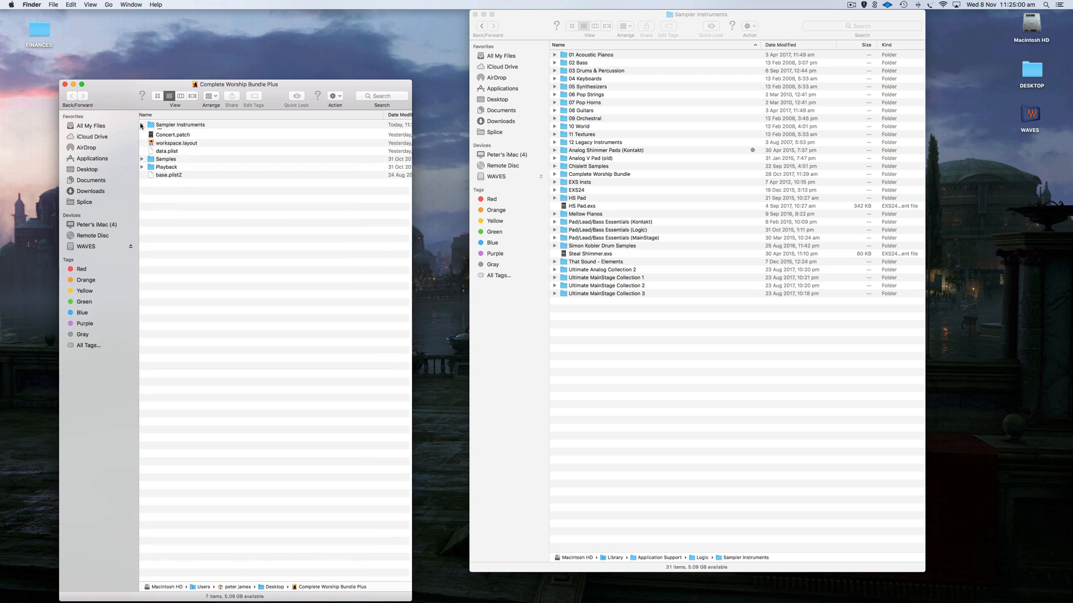
left_click(173, 159)
left_click_drag(174, 161, 205, 156)
left_click_drag(181, 159, 184, 160)
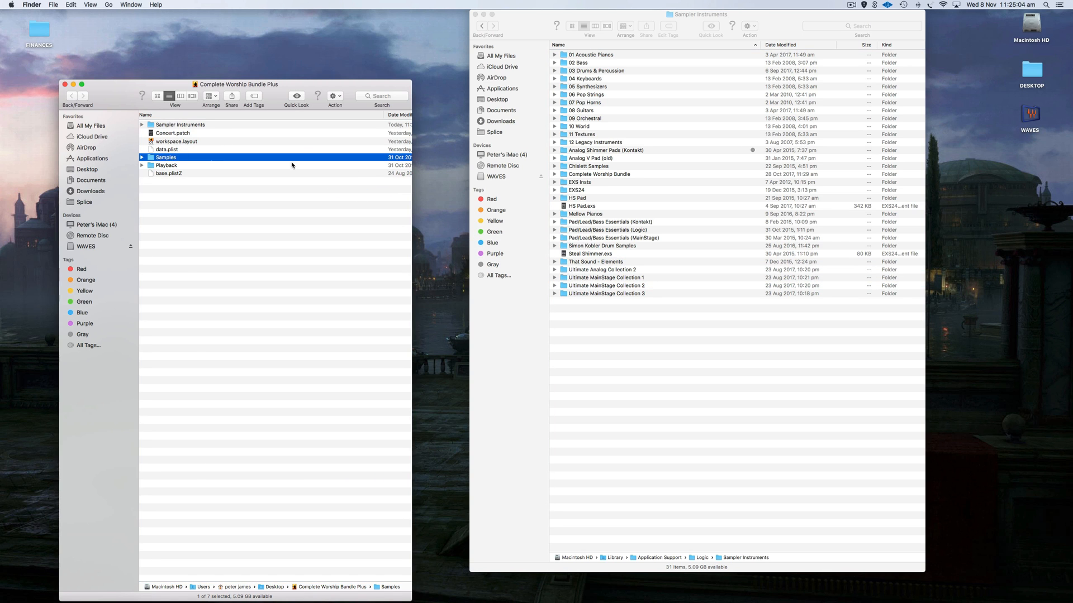
Compare the bundle's Sampler Instruments folder with the one in Audio Music Apps.
left_click(484, 16)
left_click(965, 591)
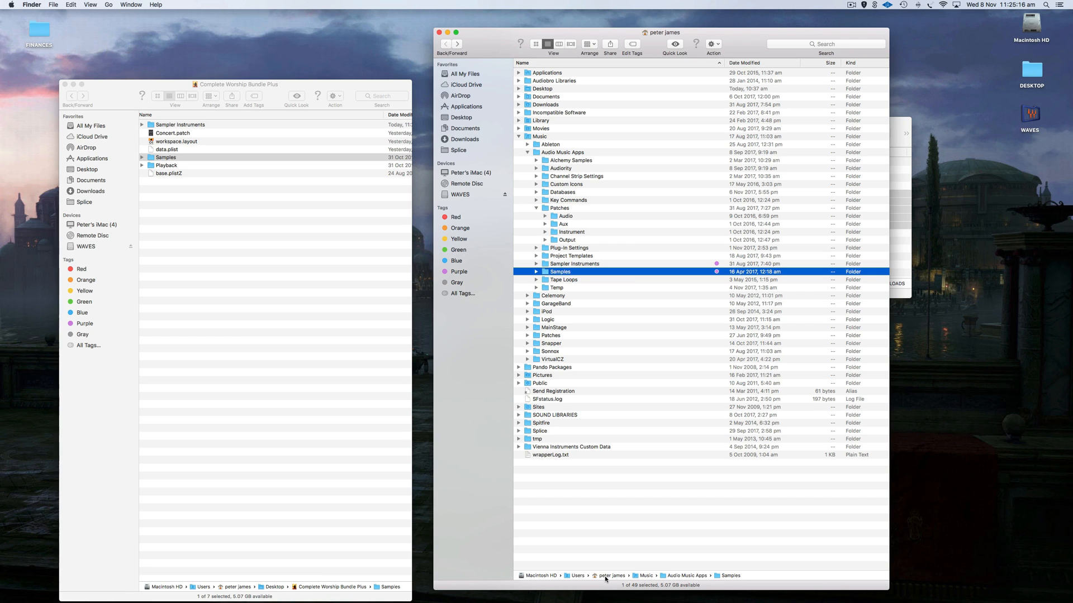
left_click(559, 265)
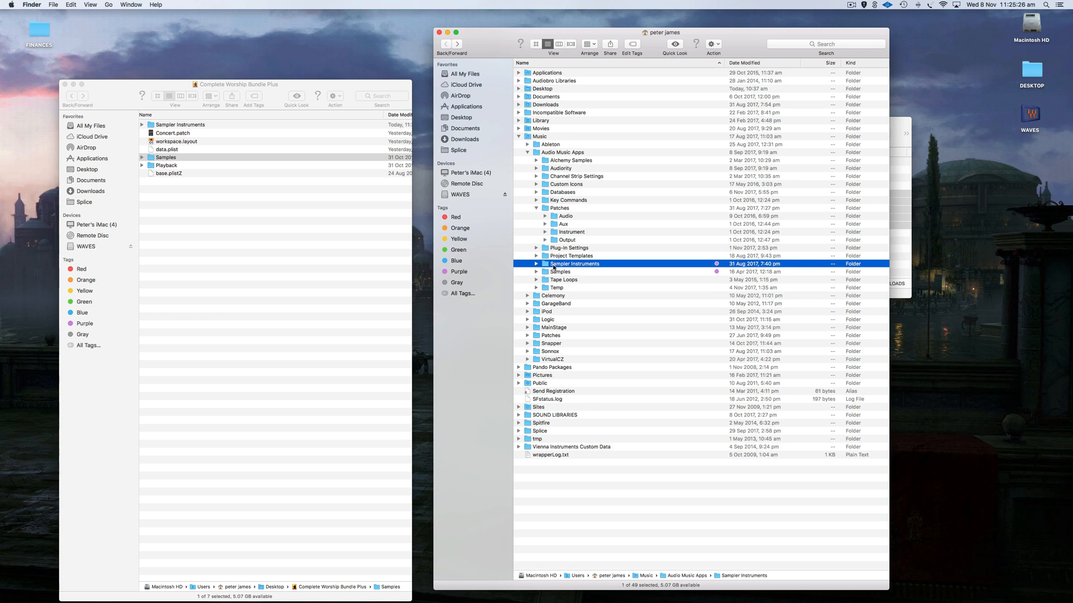
left_click(142, 125)
left_click(141, 125)
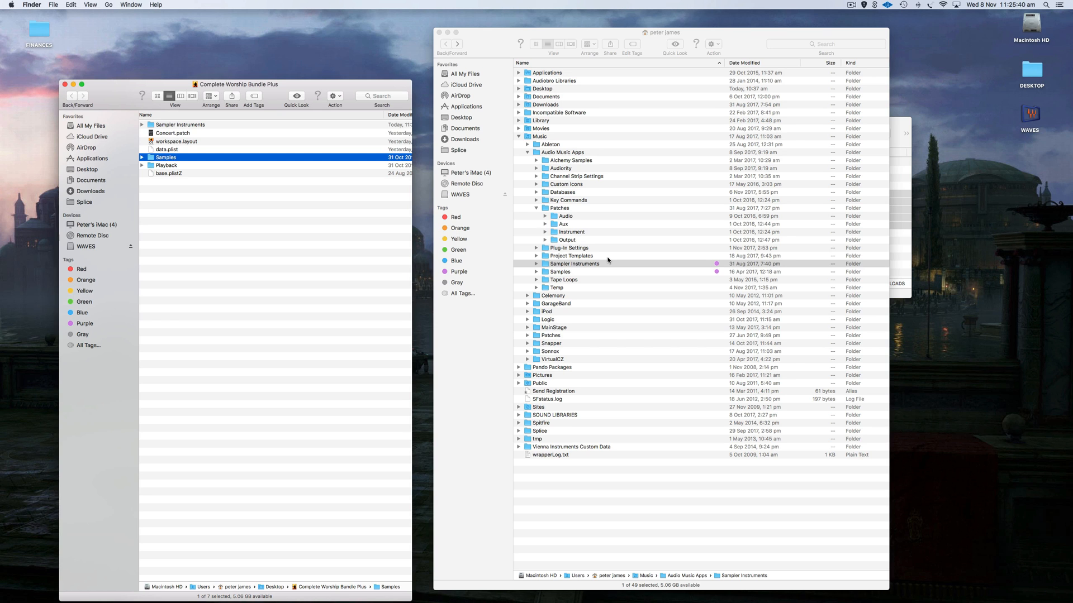
Close the home folder, Complete Worship Bundle Plus and DOWNLOADS windows.
left_click(439, 32)
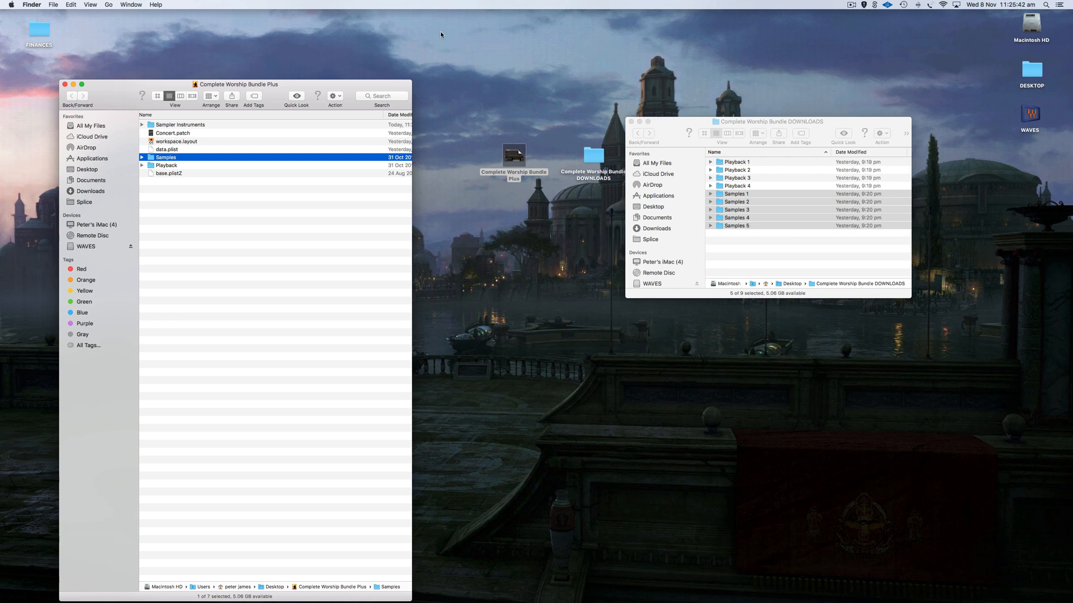
left_click(65, 85)
left_click(629, 122)
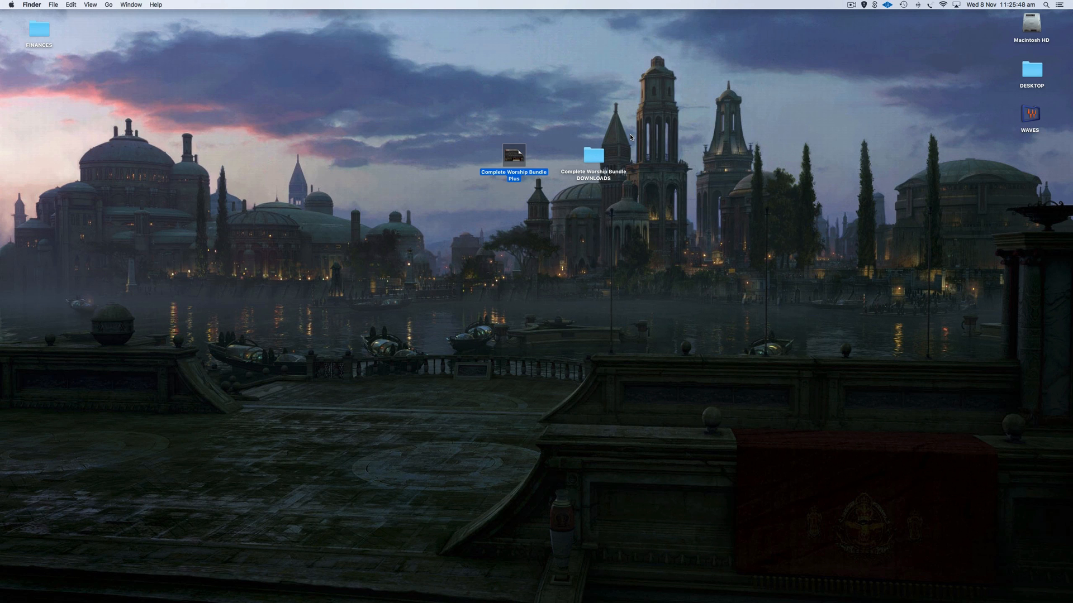
mouse_move(887, 594)
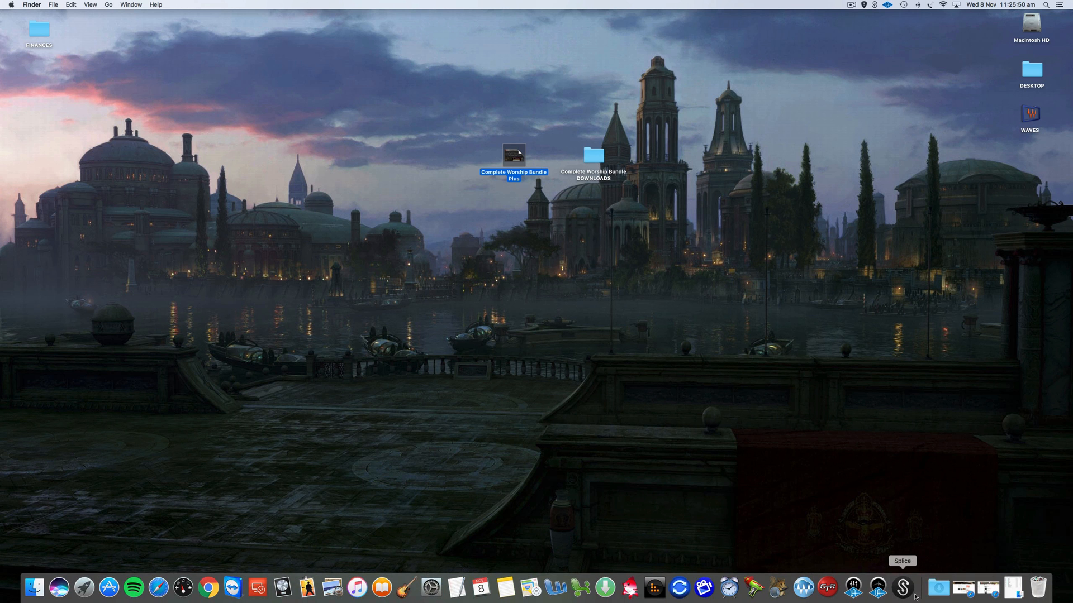
left_click(965, 591)
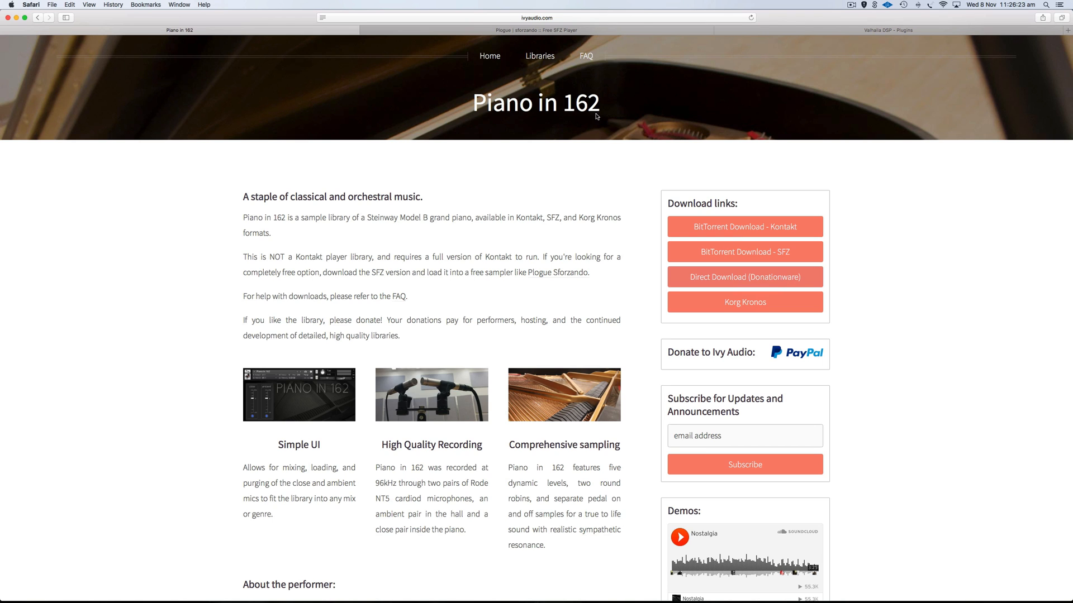
left_click(527, 30)
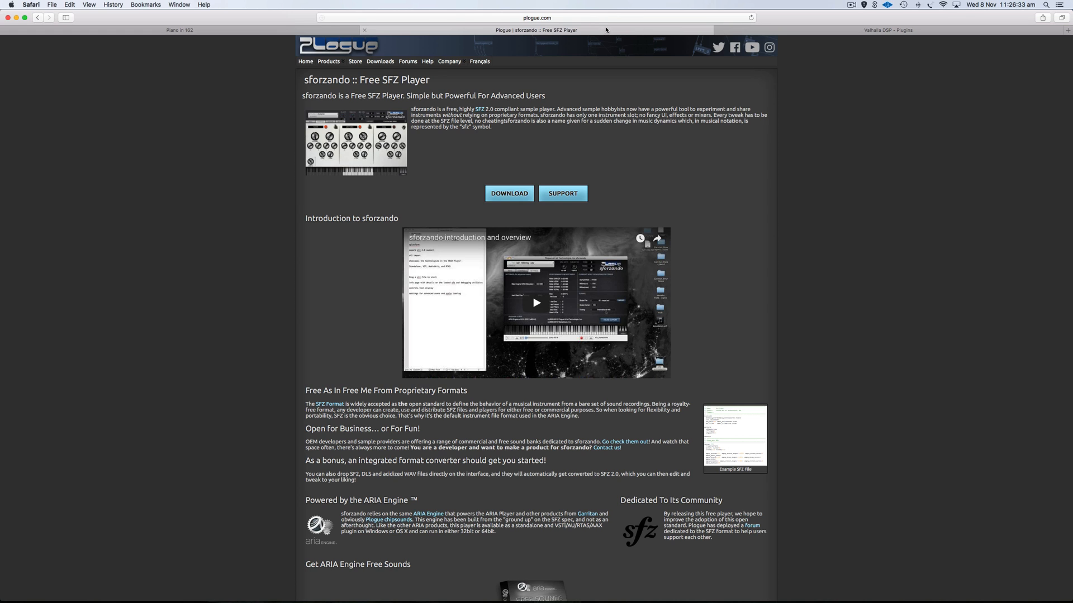
left_click(771, 31)
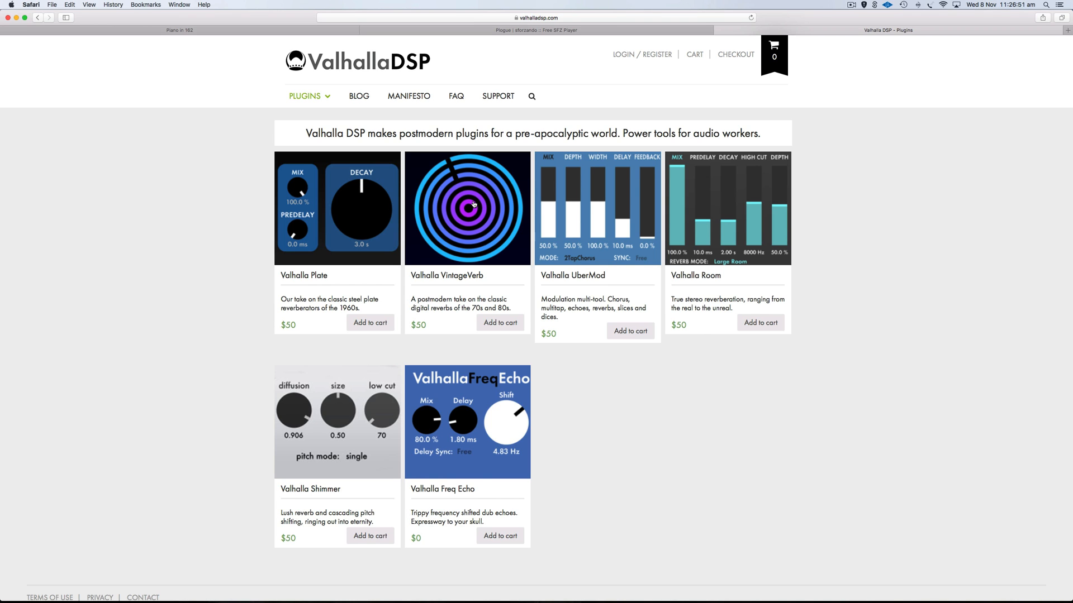
key("super+m")
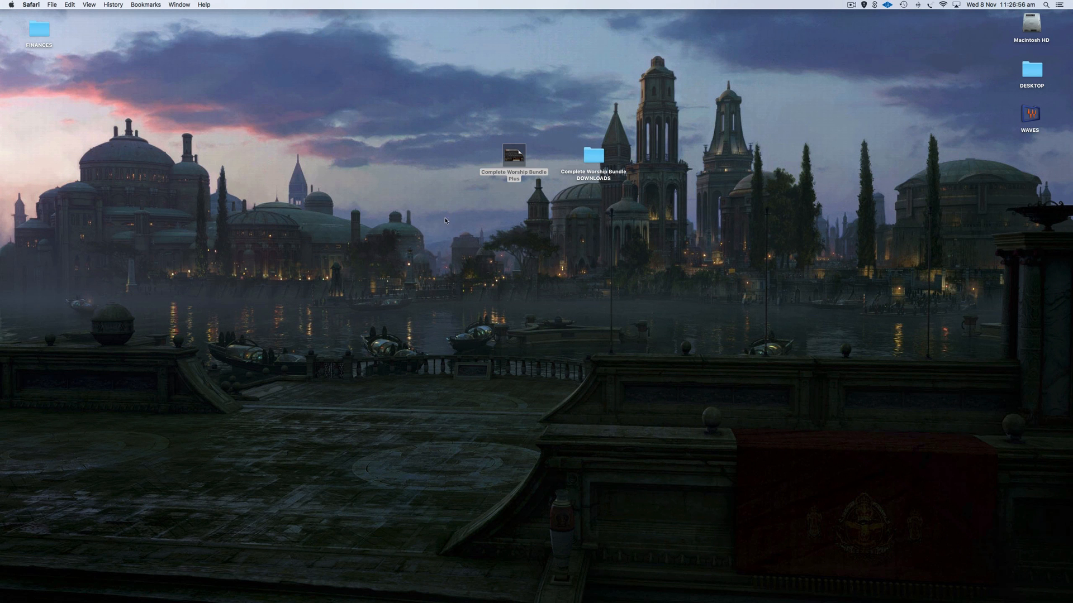
Open the Complete Worship Bundle Plus concert, keeping patch Interstellar Dreams 1's name unchanged.
double_click(519, 159)
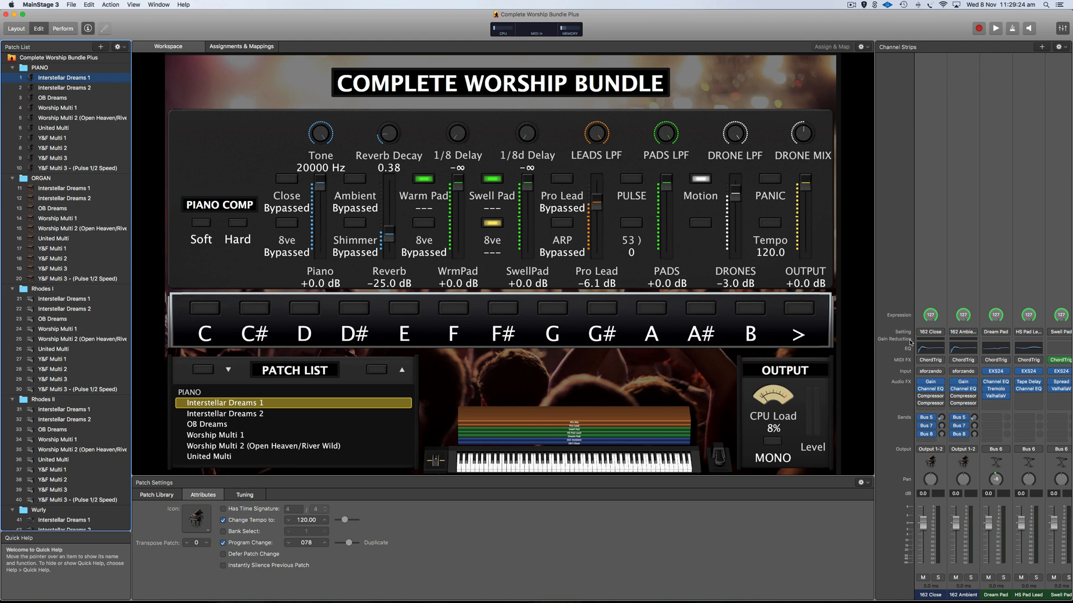
double_click(65, 78)
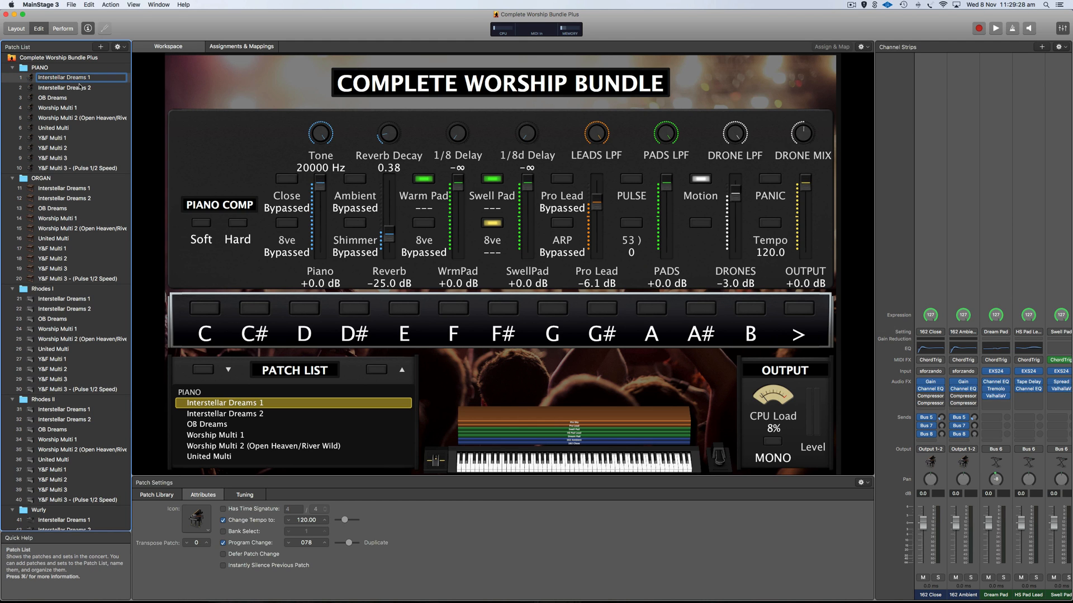
key("Return")
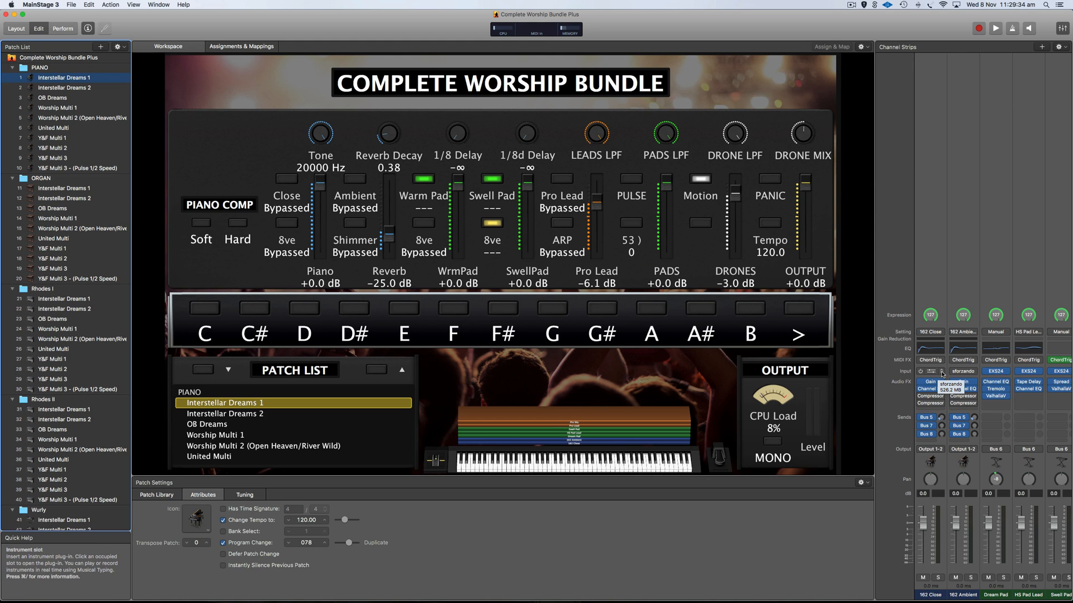
Browse the first channel strip's instrument choices without changing anything.
left_click(939, 373)
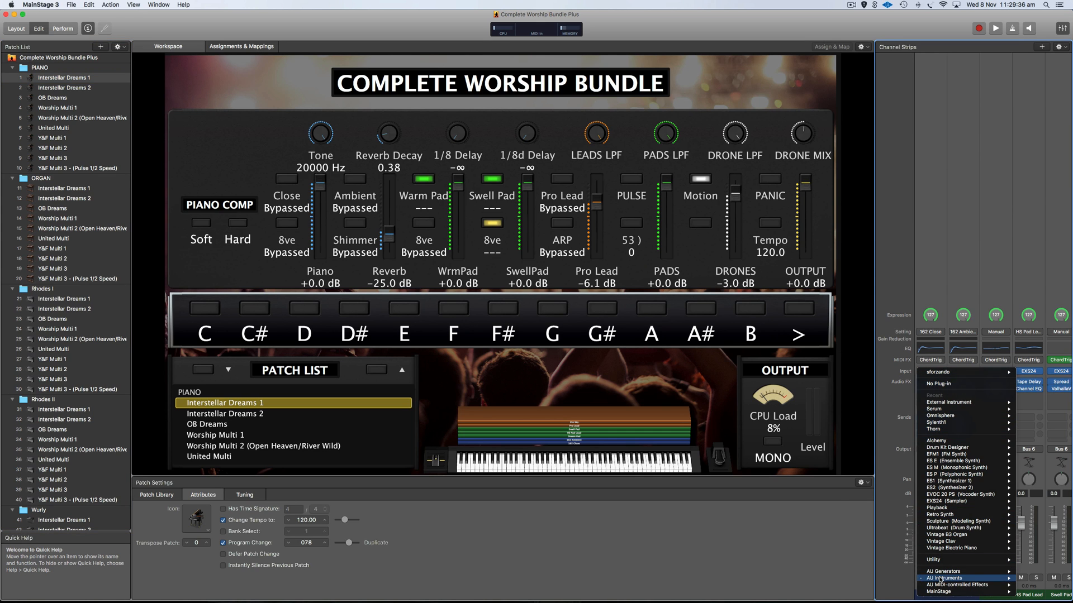
mouse_move(941, 580)
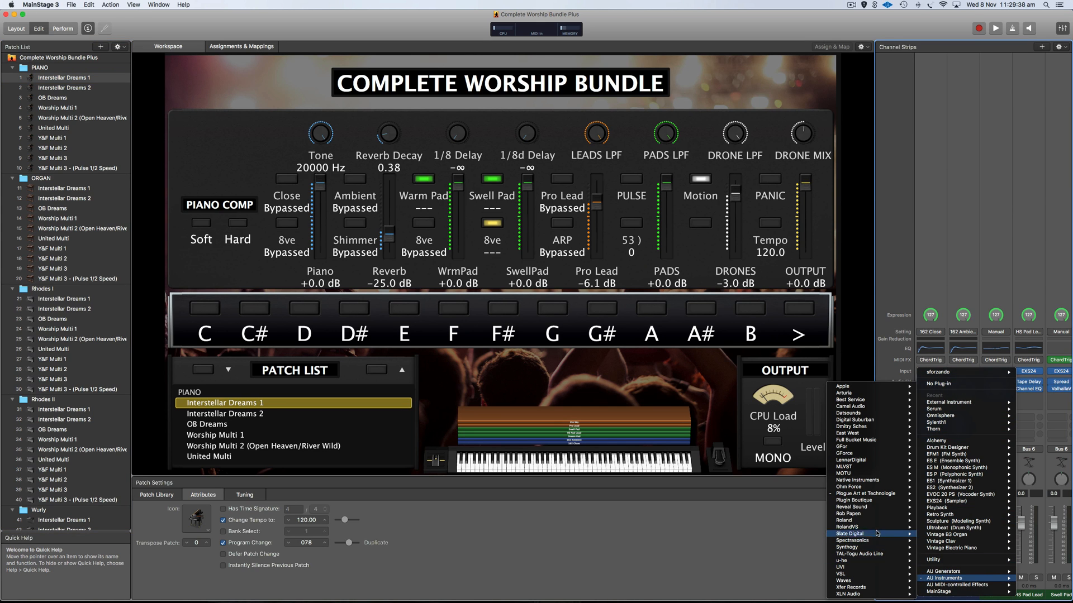
mouse_move(863, 496)
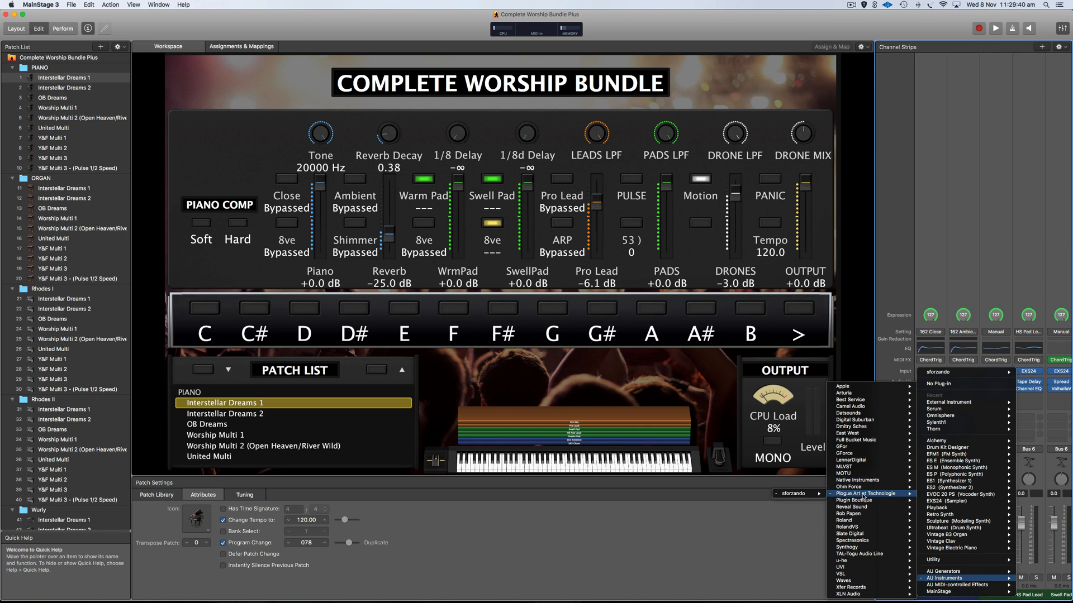
mouse_move(796, 494)
left_click(676, 498)
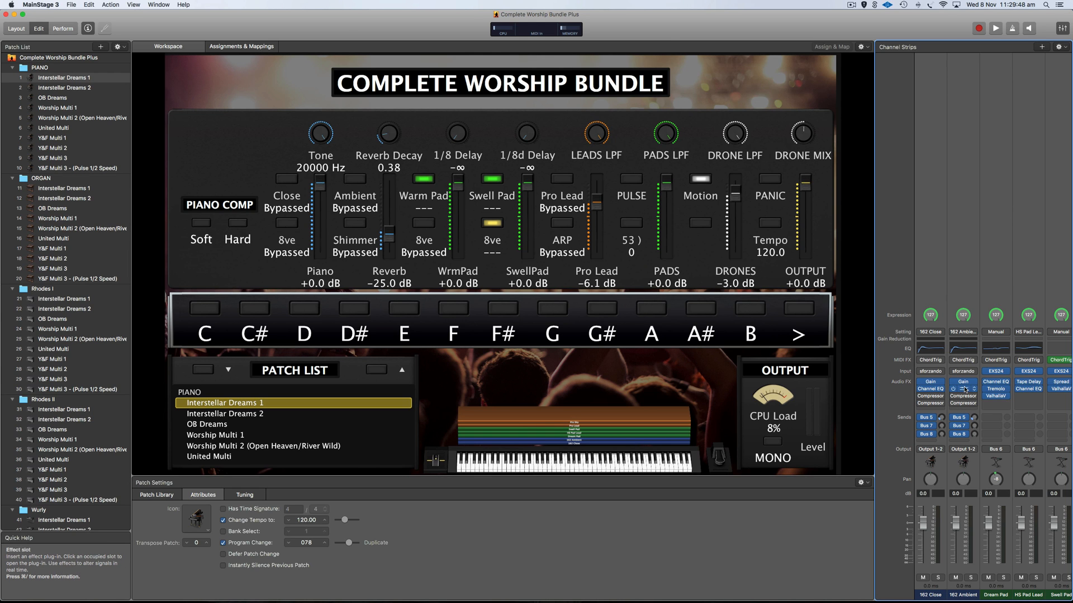
Check the 162 Close sforzando's sfz file in the Ivy Audio Piano in 162 folder, then cancel.
left_click(931, 371)
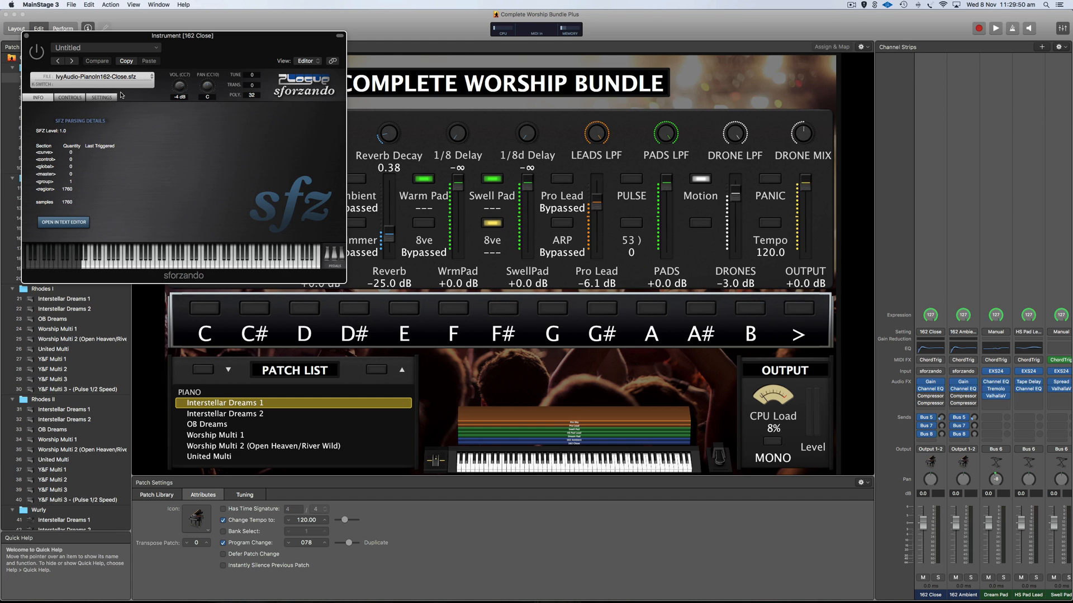
left_click(128, 78)
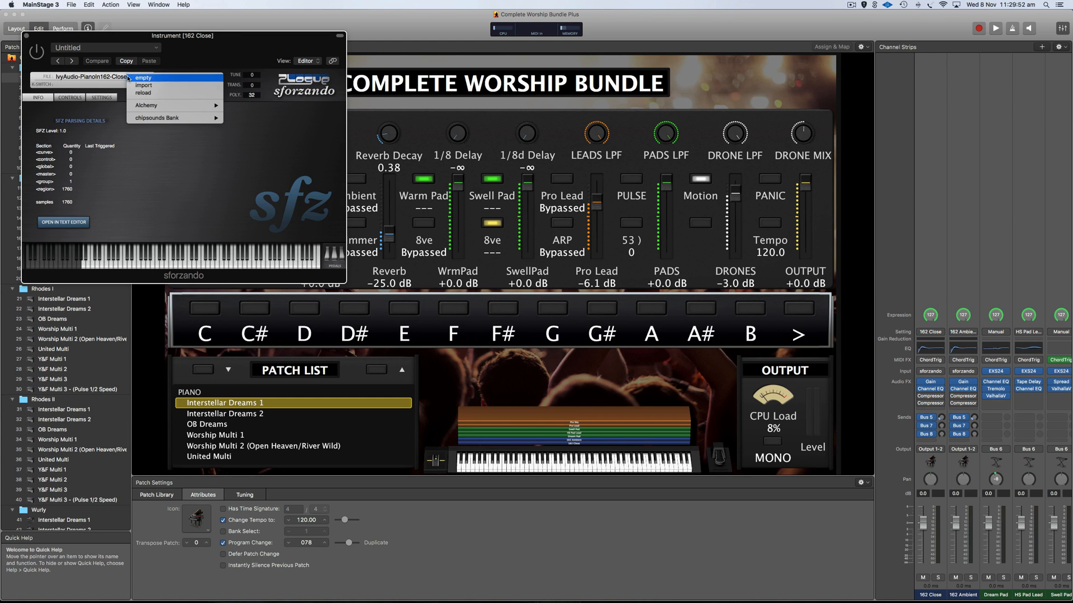
left_click(160, 85)
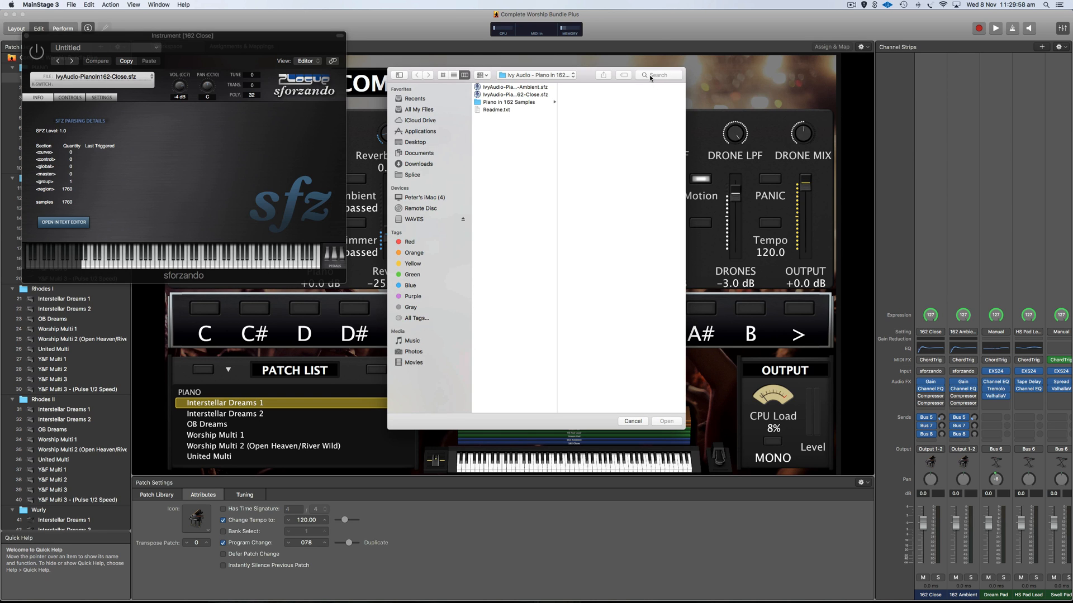
left_click(651, 76)
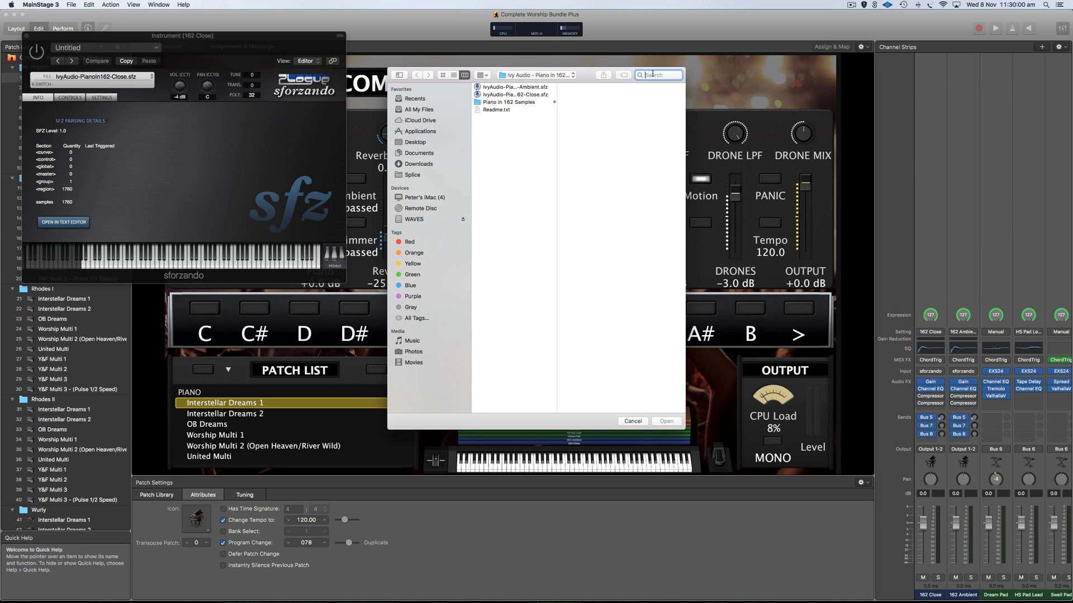
type("ivy")
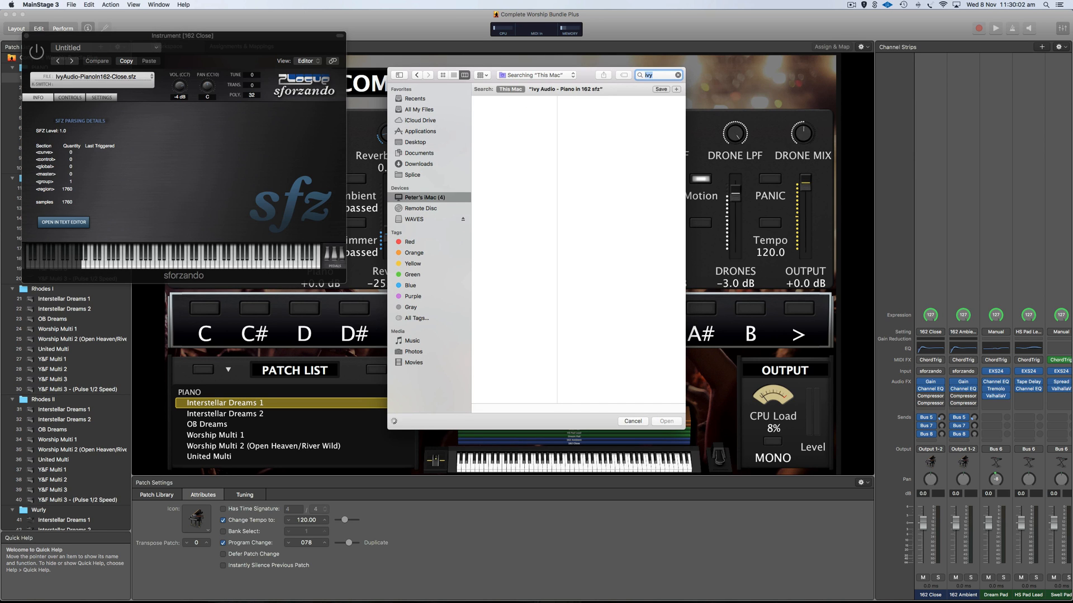
left_click(516, 111)
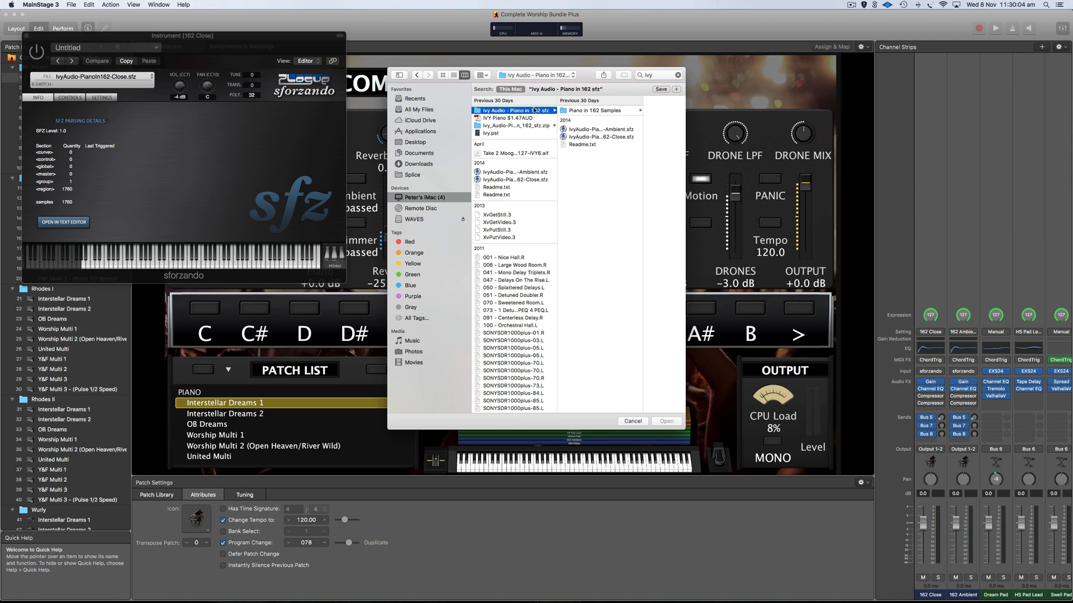
left_click(614, 137)
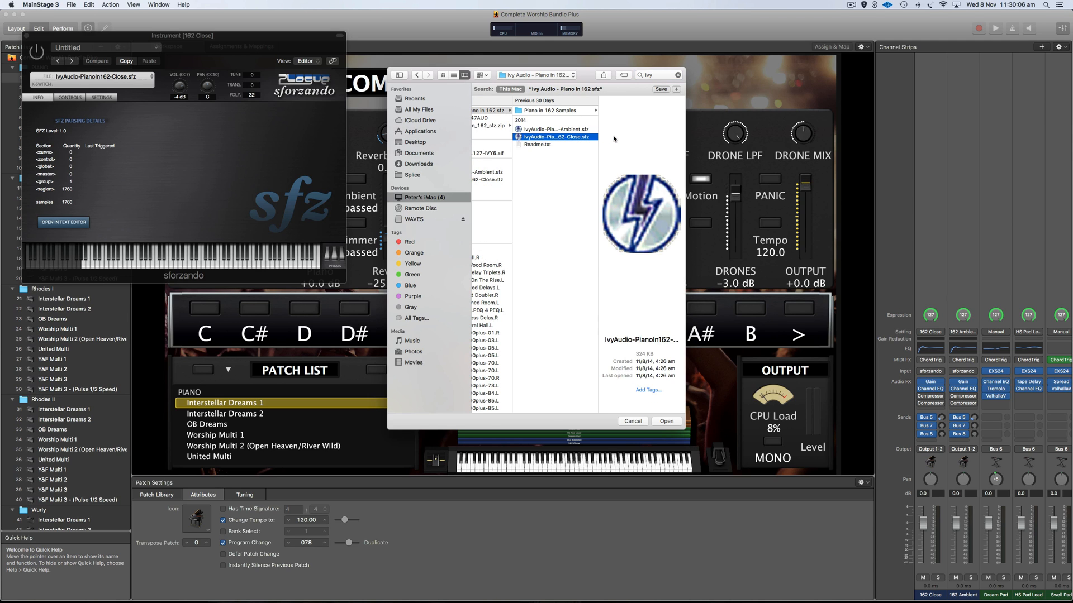
left_click(633, 422)
key("super+w")
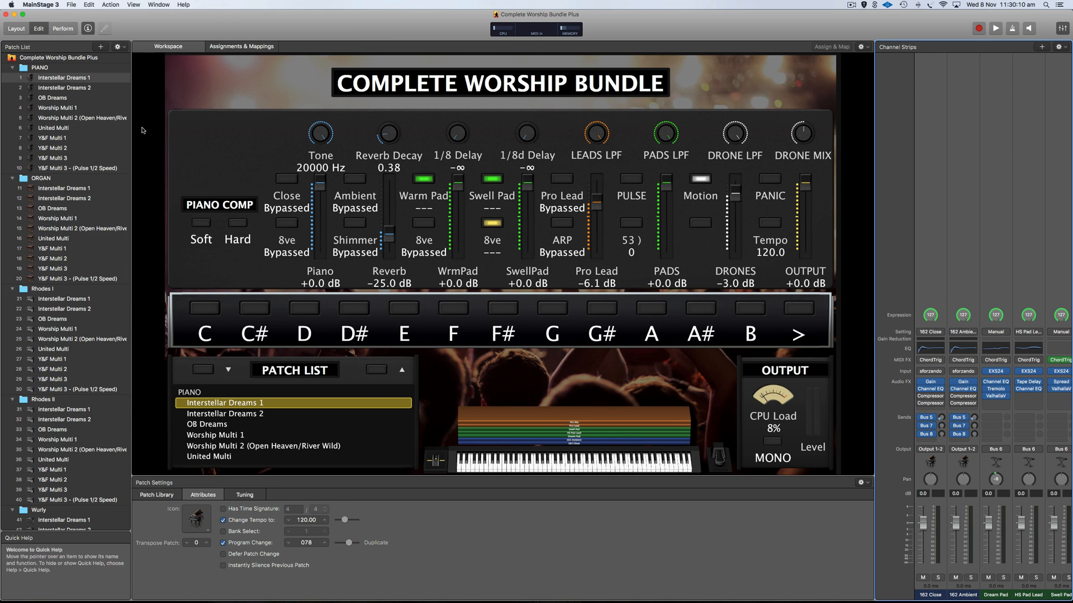
Load IvyAudio-PianoIn162-Ambient.sfz into the 162 Ambient sforzando and close its window.
left_click(965, 372)
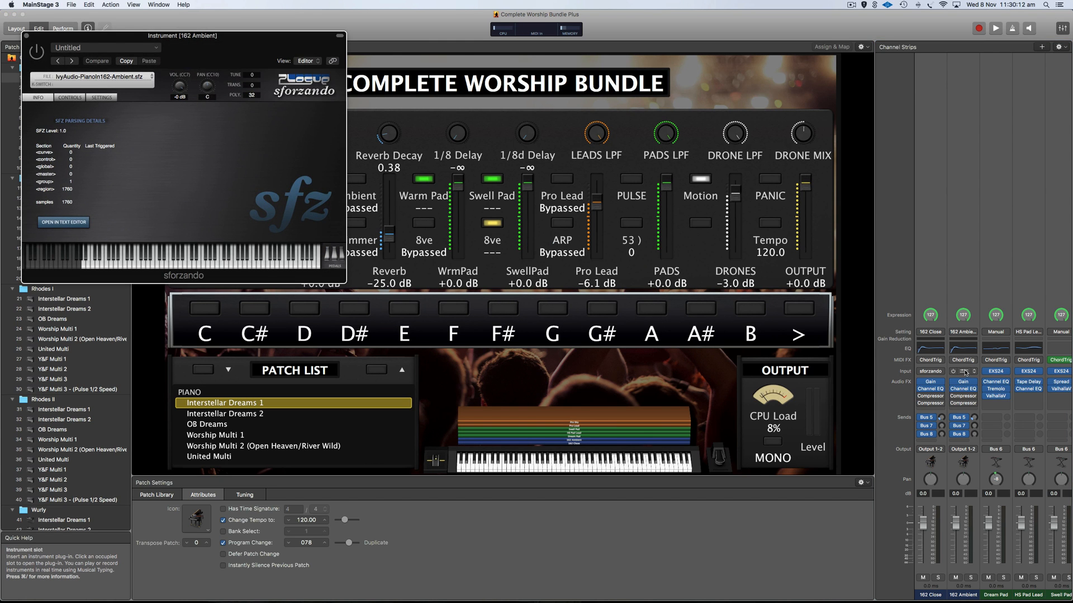
left_click(130, 77)
left_click(137, 86)
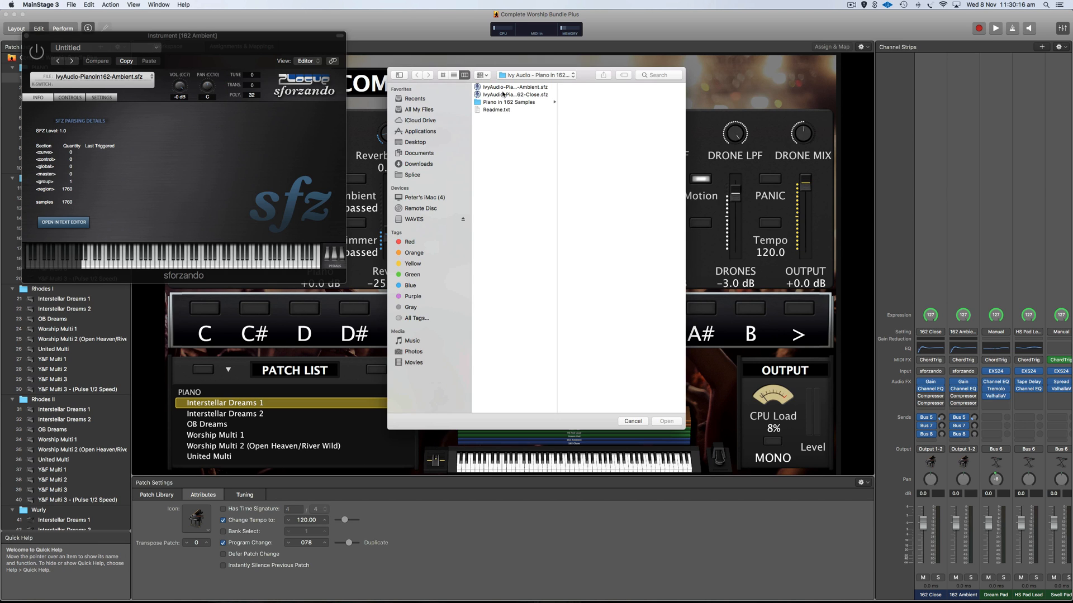
left_click(528, 88)
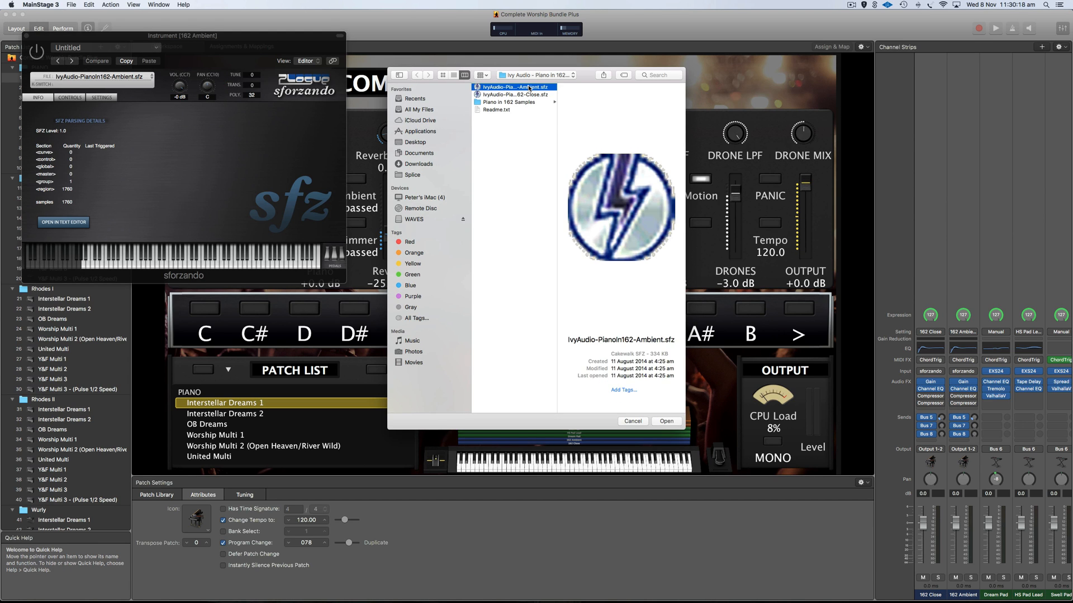
left_click(633, 421)
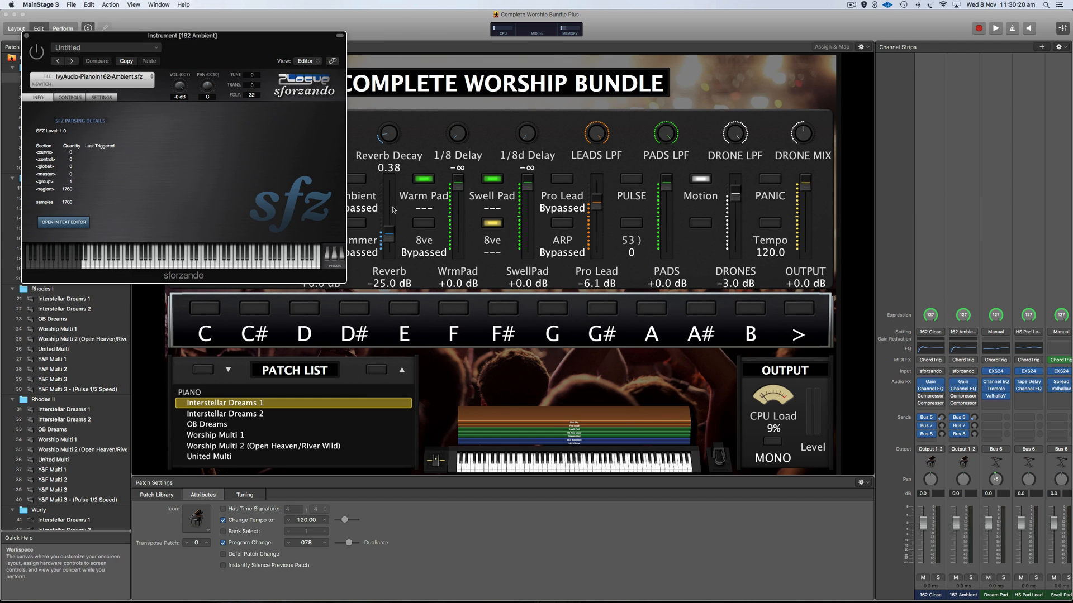
left_click(26, 36)
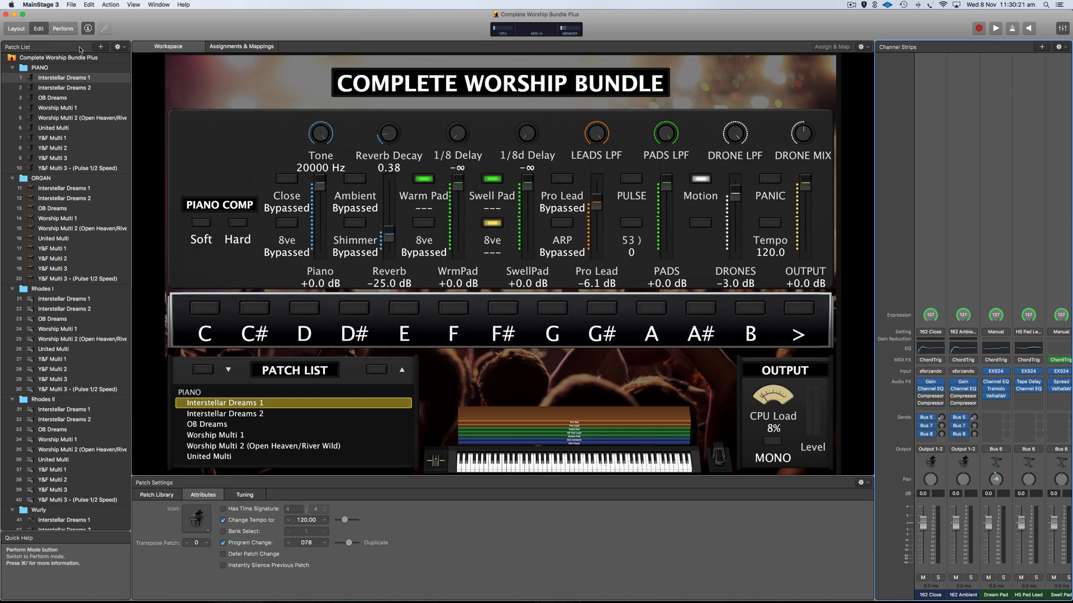
Save the concert, audition OB Dreams and another patch, then return to Interstellar Dreams 1 in Layout.
left_click(71, 5)
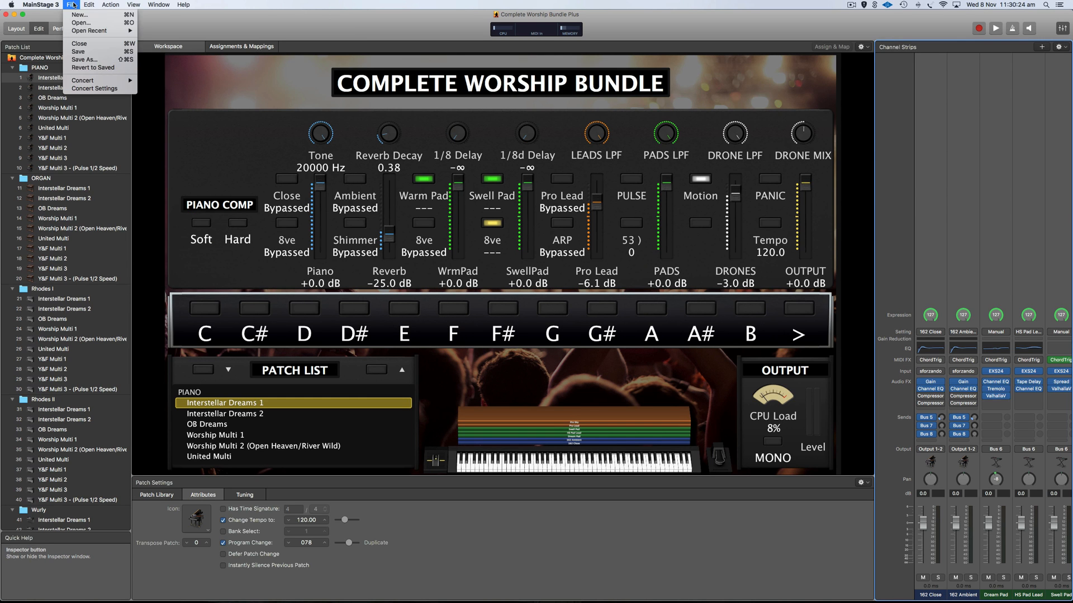
left_click(98, 53)
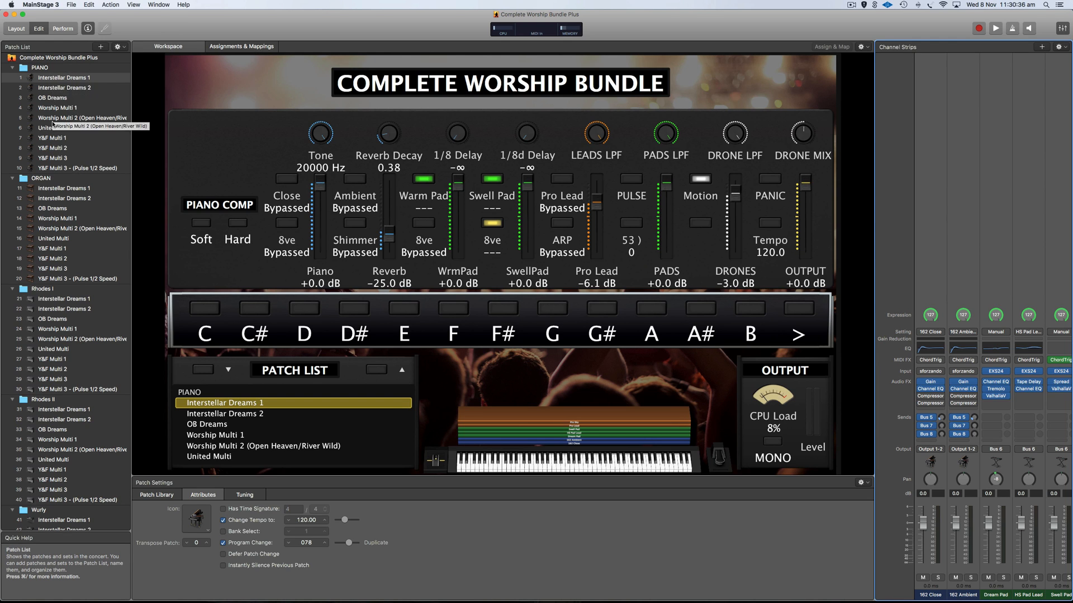
left_click(55, 78)
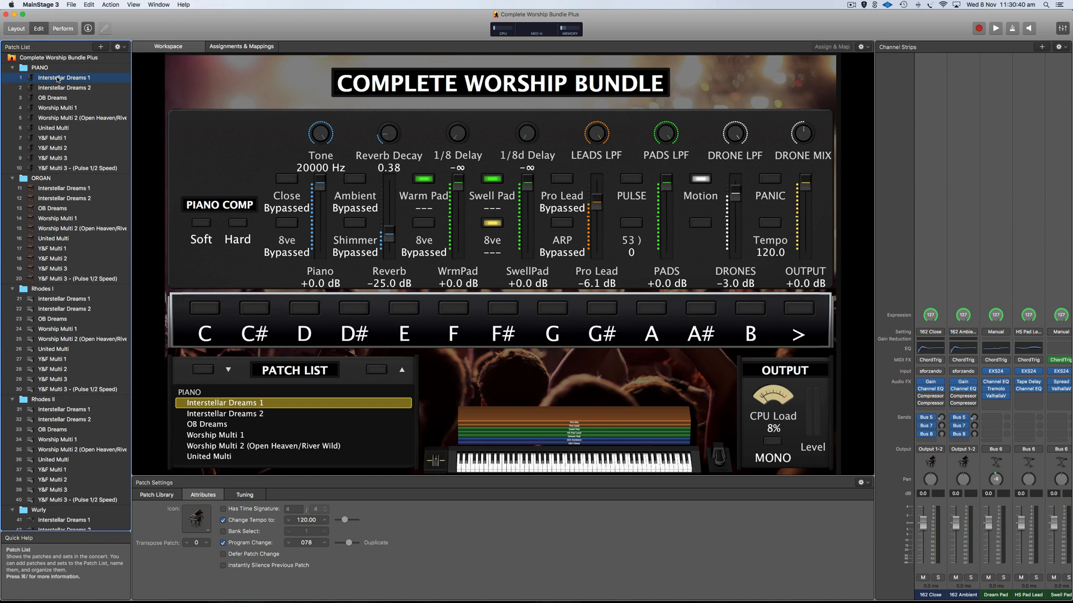
left_click(61, 100)
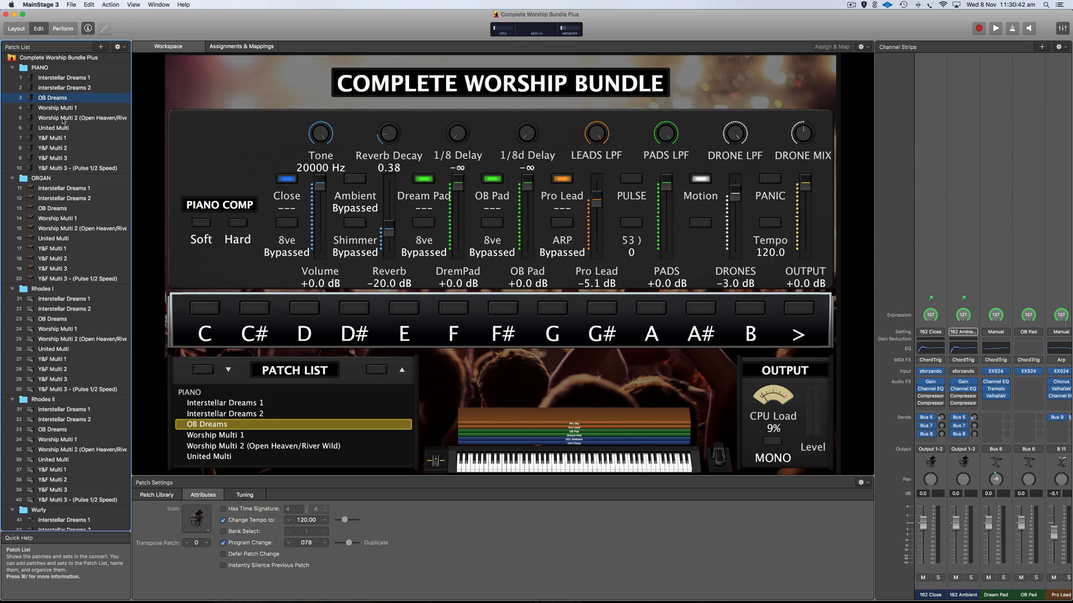
left_click(65, 118)
left_click(68, 79)
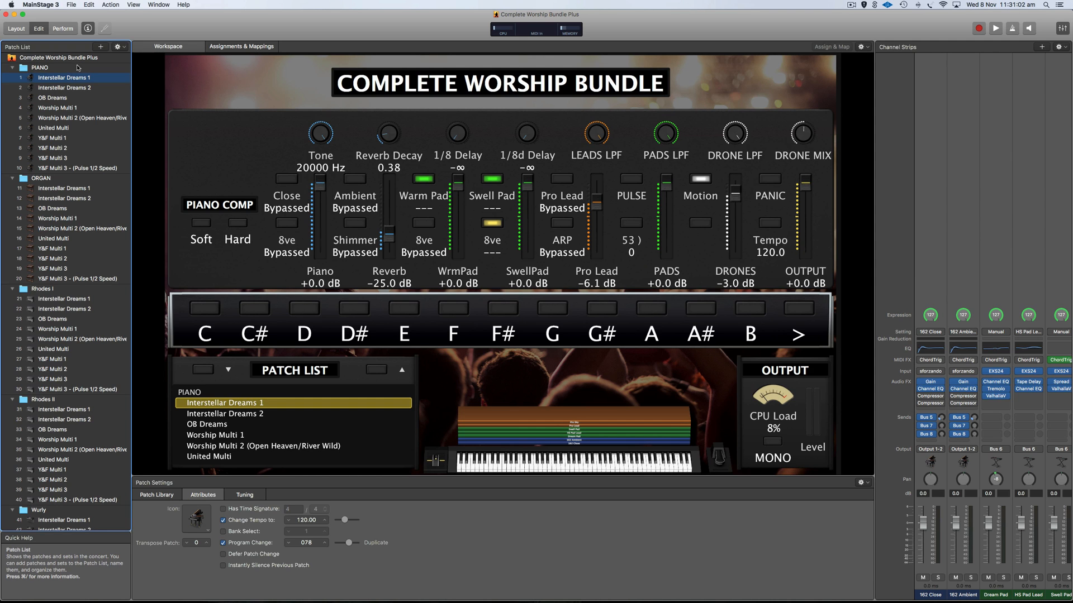
left_click(16, 29)
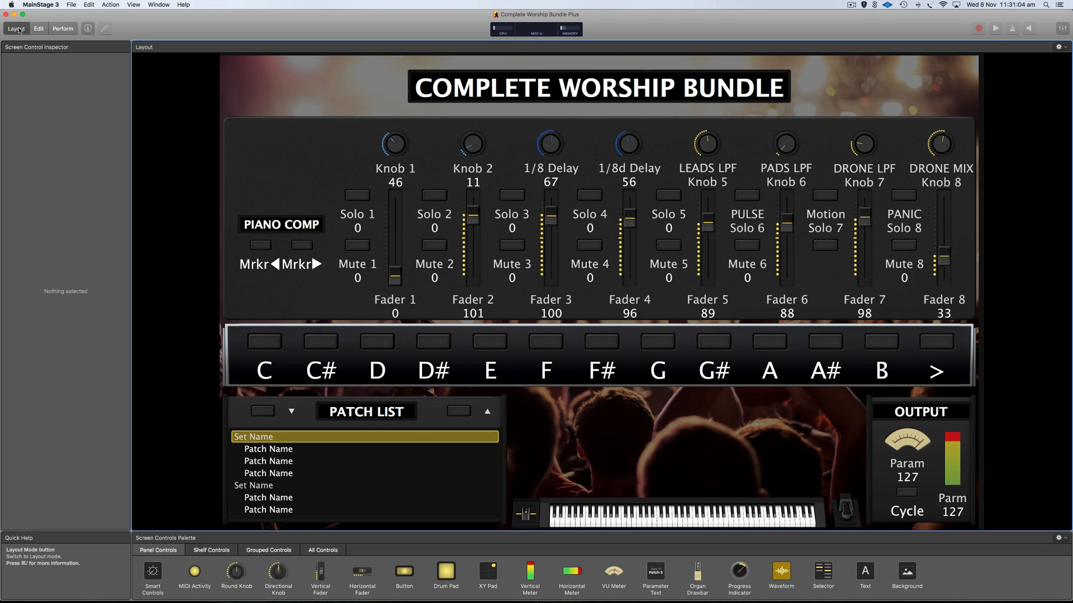
Assign the on-screen keyboard control to the Port1 YAMAHA MO8 input, then return to Edit mode.
left_click(658, 521)
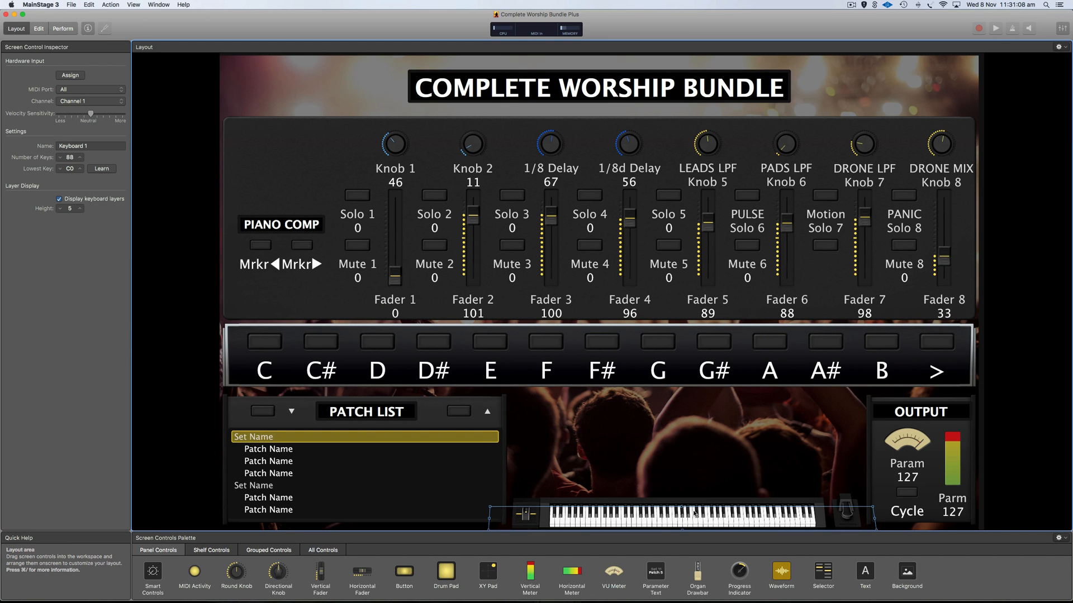
left_click(70, 75)
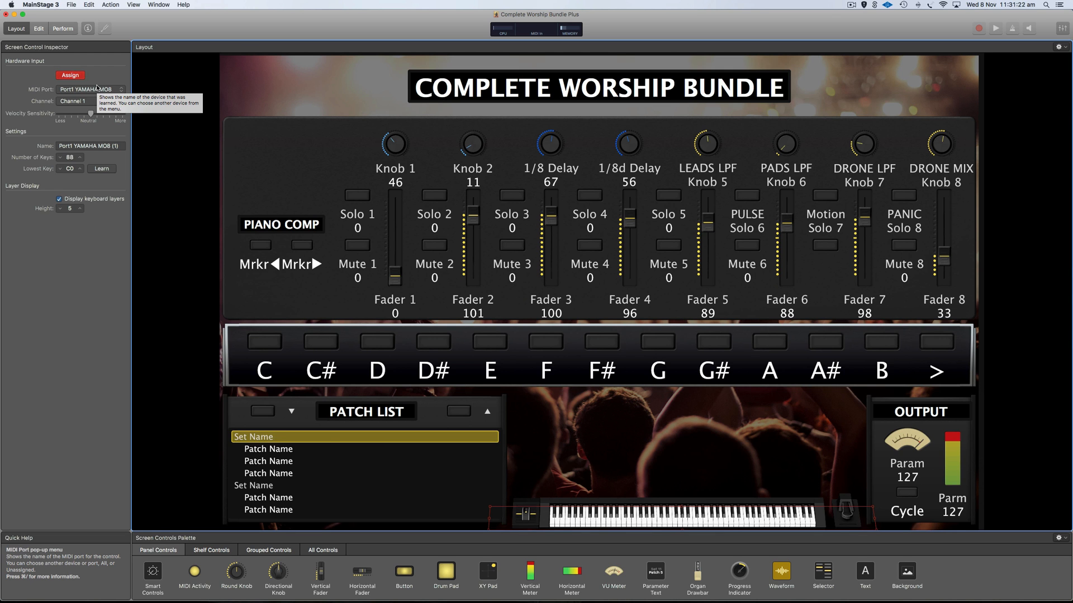
left_click(74, 76)
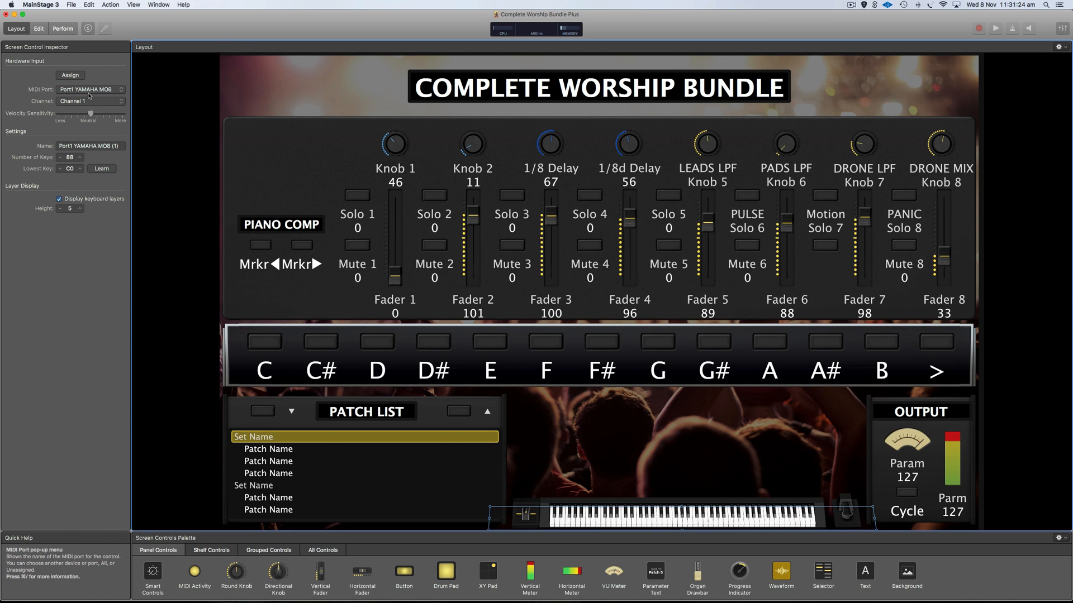
left_click(39, 29)
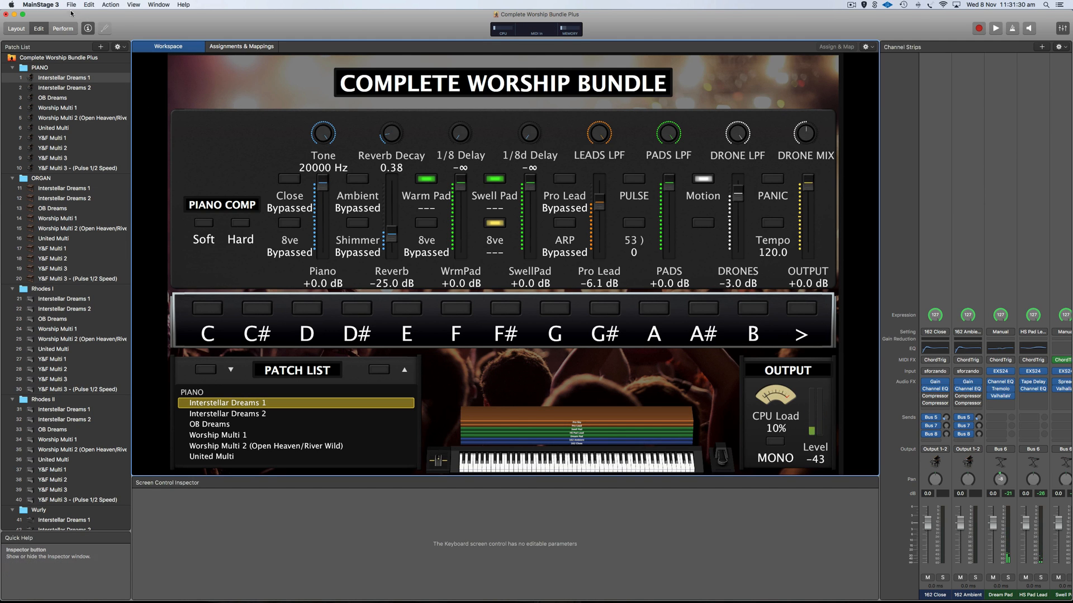
In Audio preferences, keep Benchmark 1.0 output and 44.1 kHz sample rate, then open Advanced Settings.
left_click(41, 4)
mouse_move(74, 28)
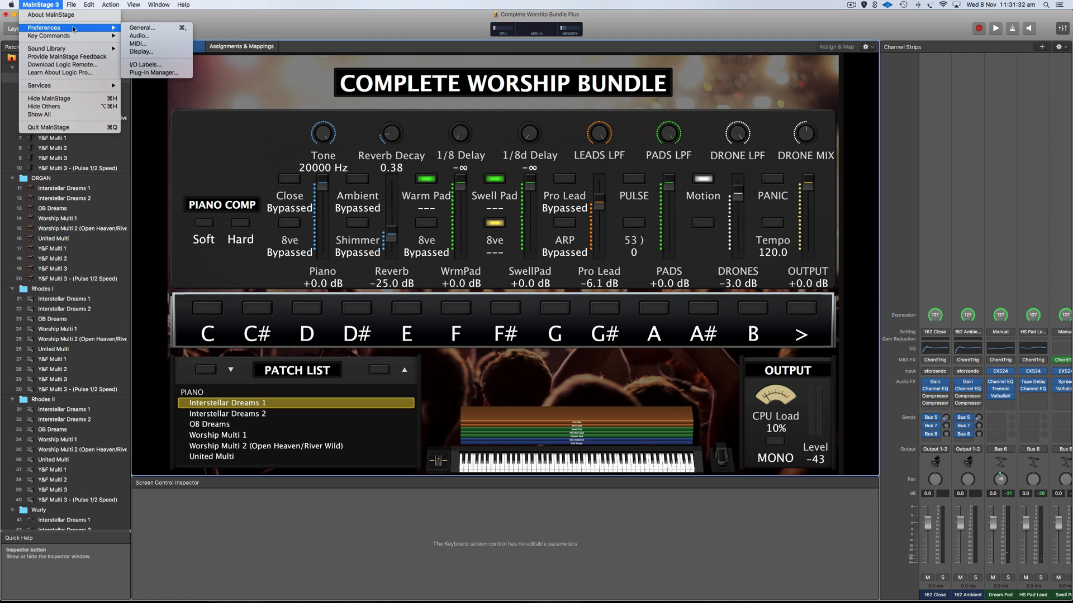
left_click(149, 36)
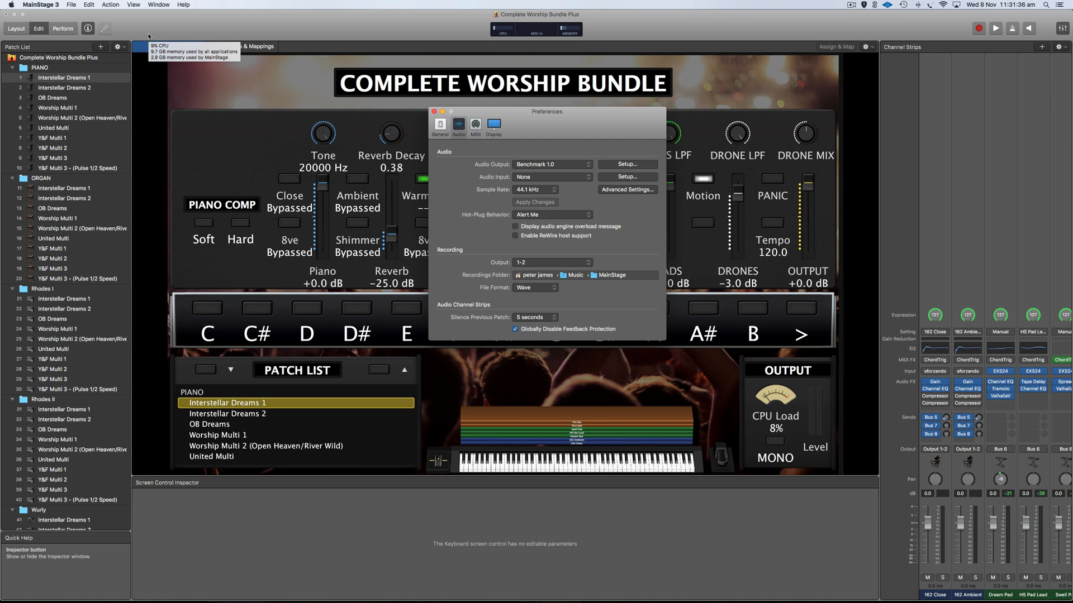
left_click(574, 166)
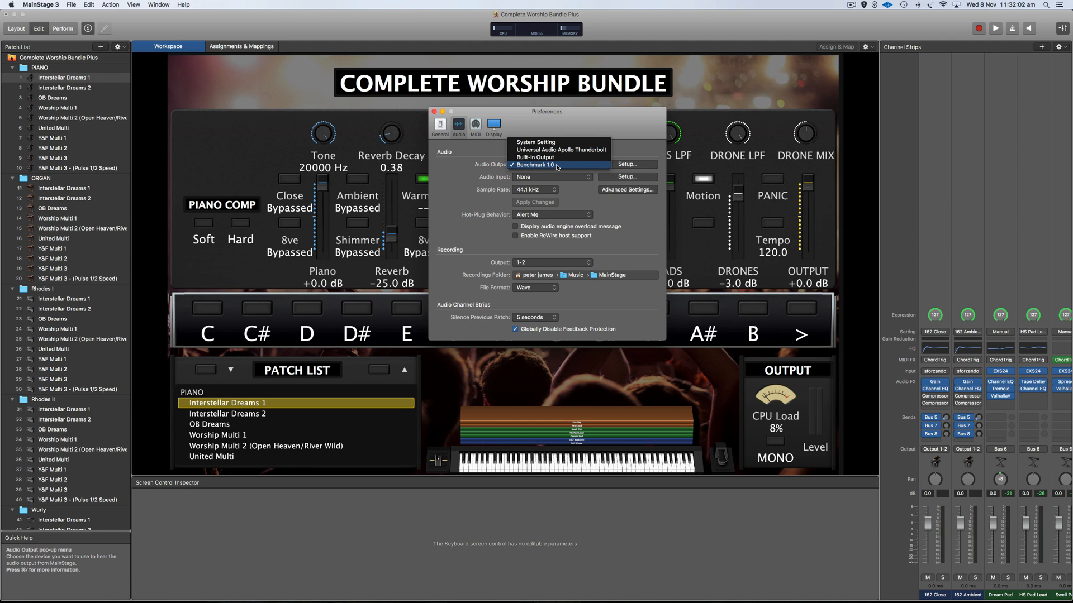
left_click(571, 191)
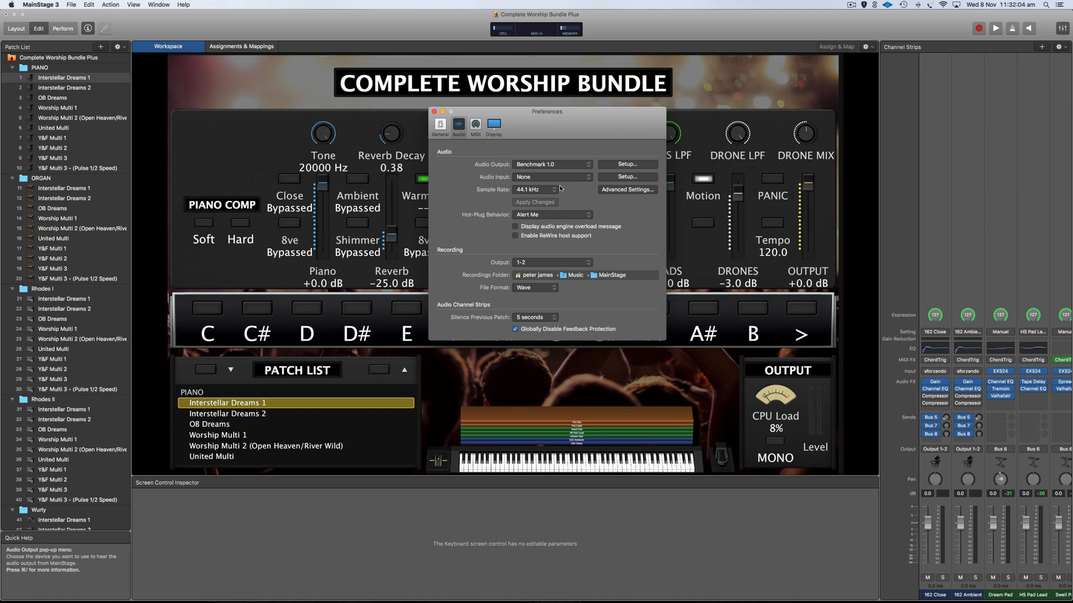
left_click(548, 190)
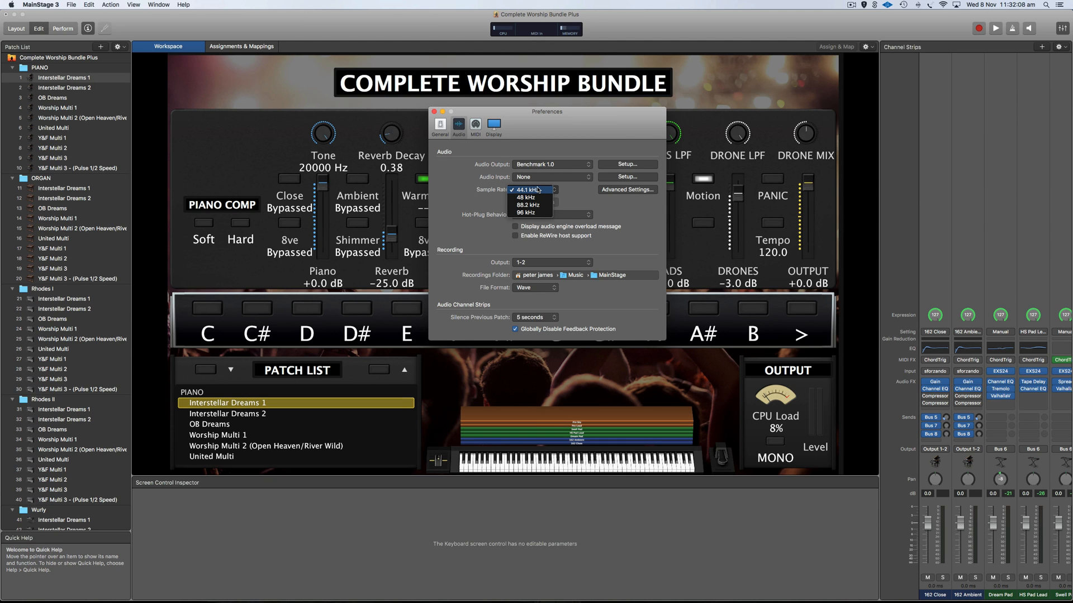
left_click(568, 188)
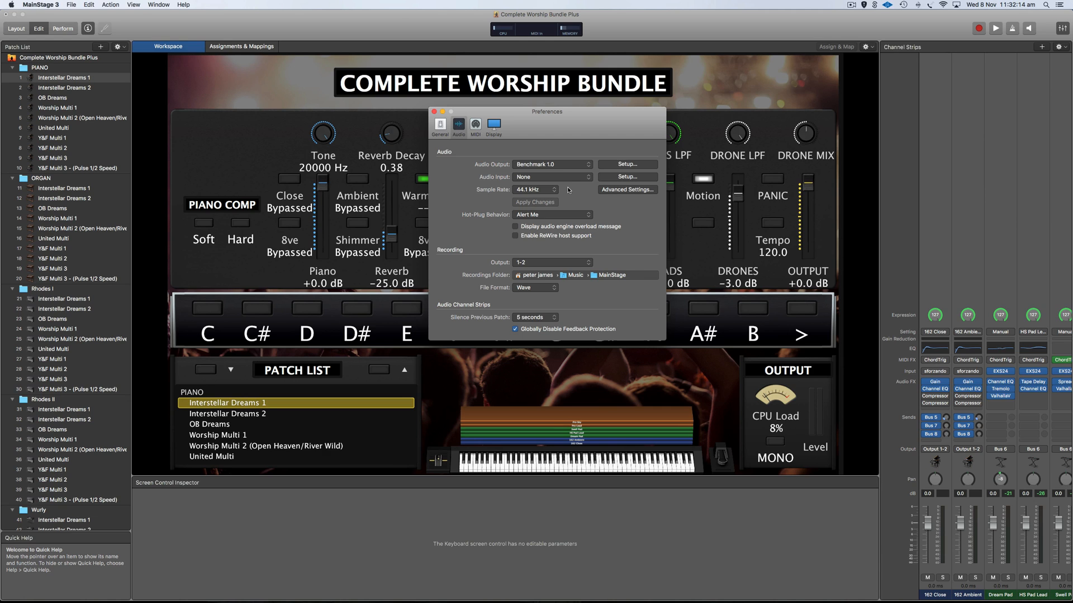
left_click(550, 190)
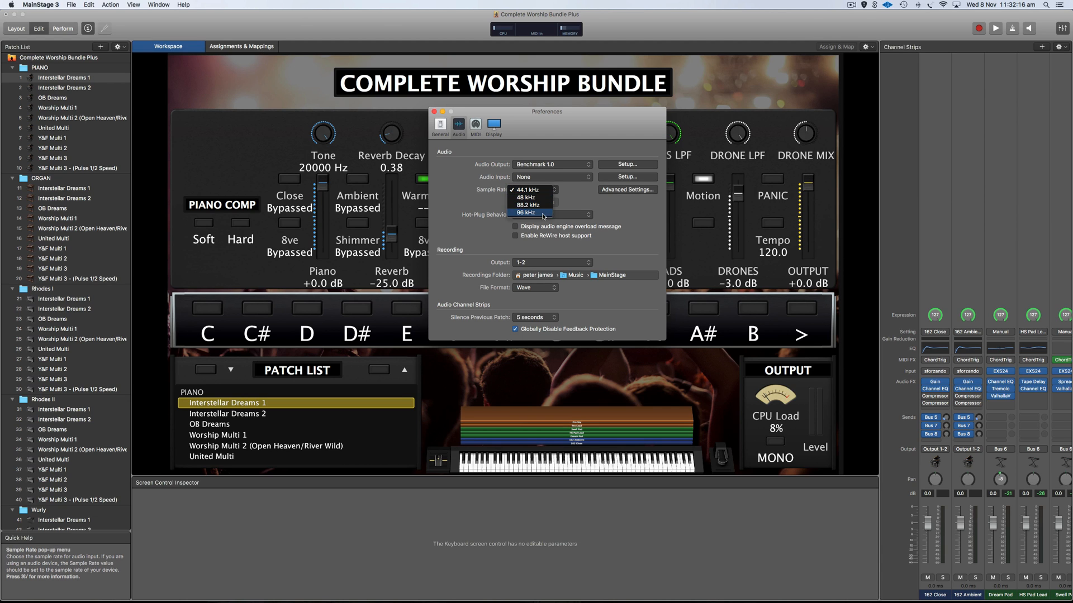
left_click(576, 189)
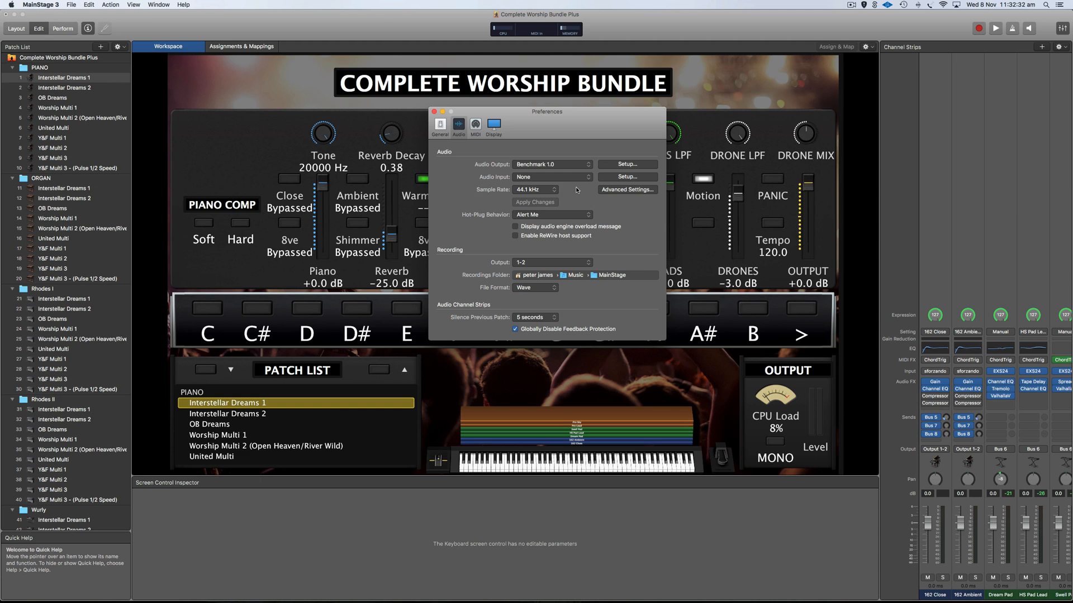
left_click(616, 189)
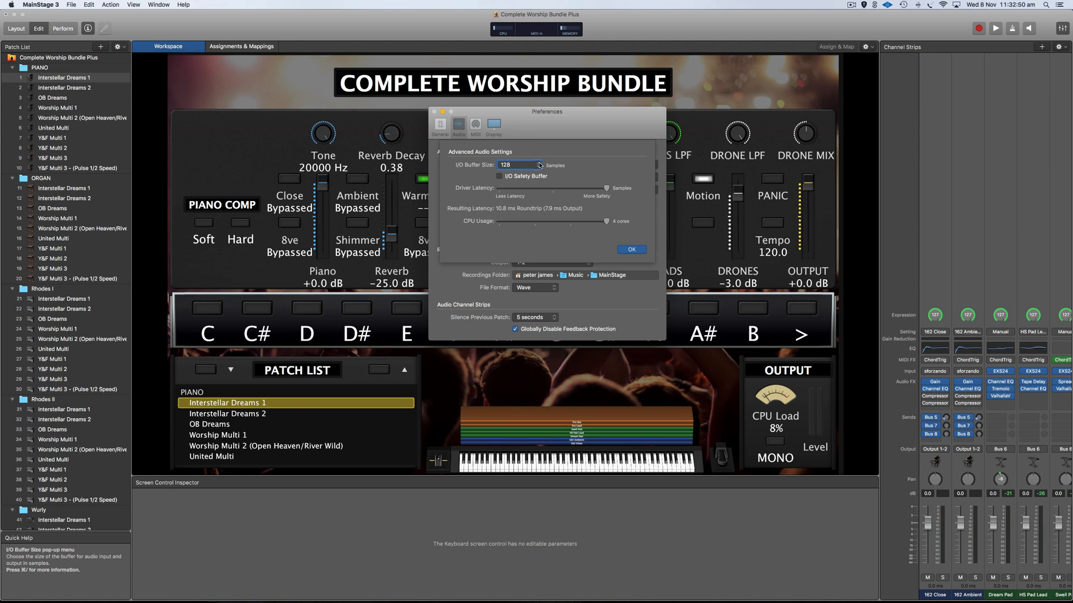
Review the I/O Buffer Size list several times, keeping it at 128 samples.
left_click(518, 166)
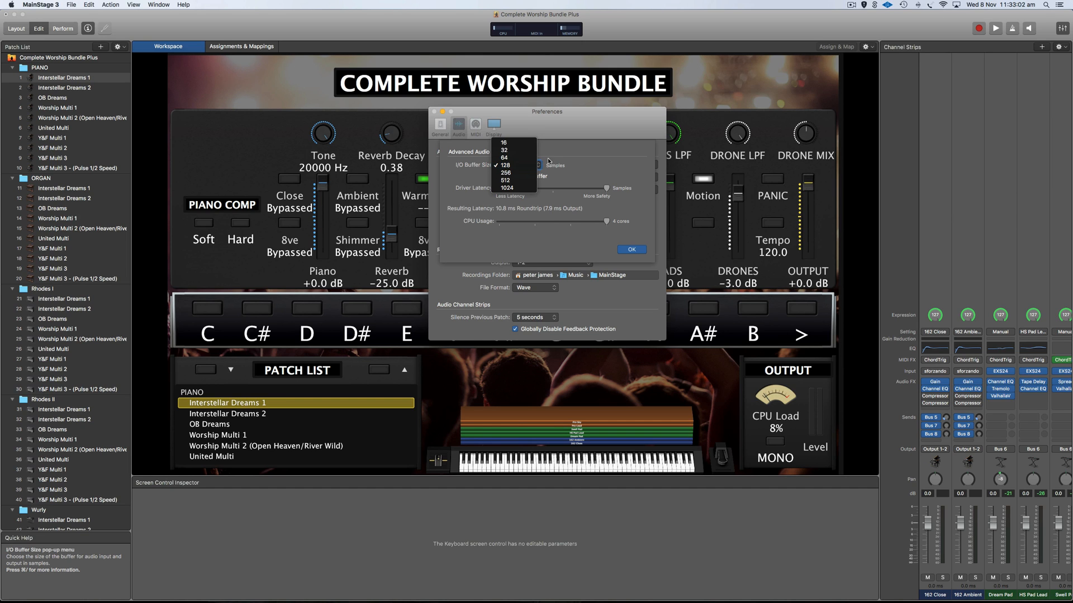
left_click(563, 160)
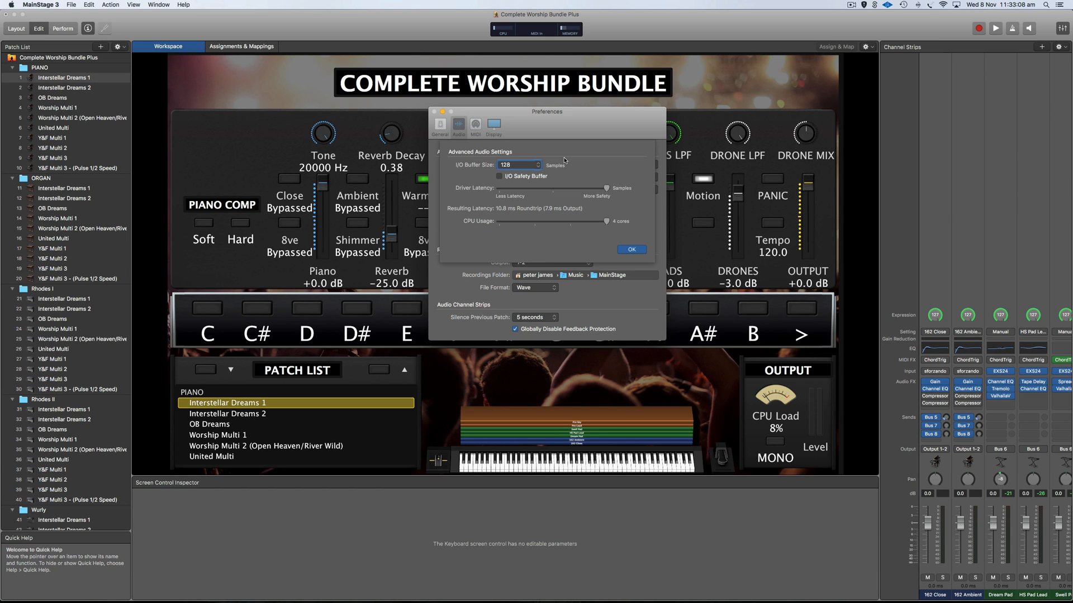
left_click(535, 166)
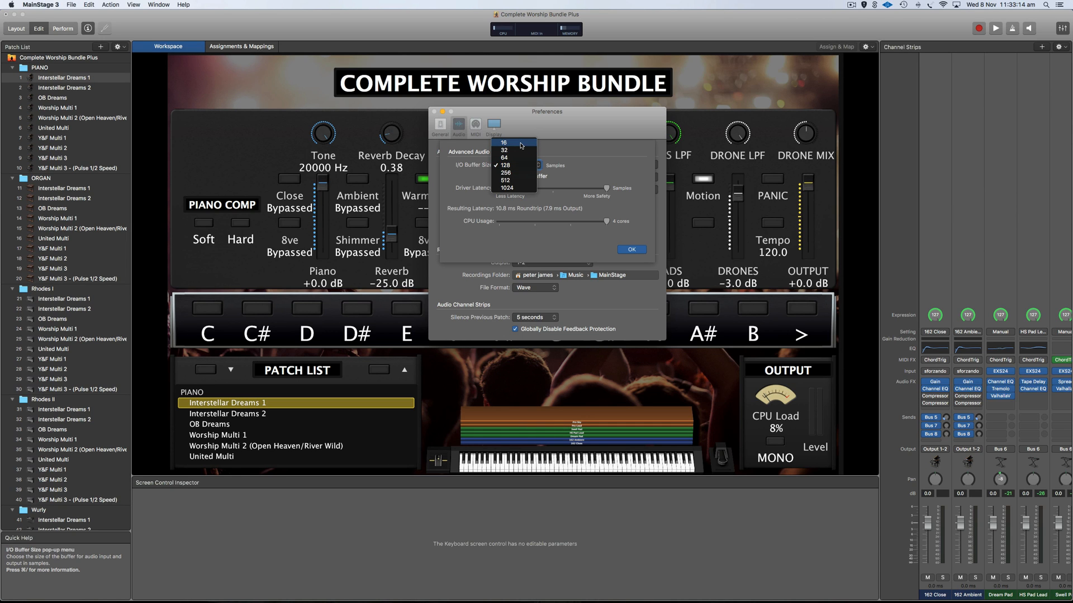
left_click(563, 155)
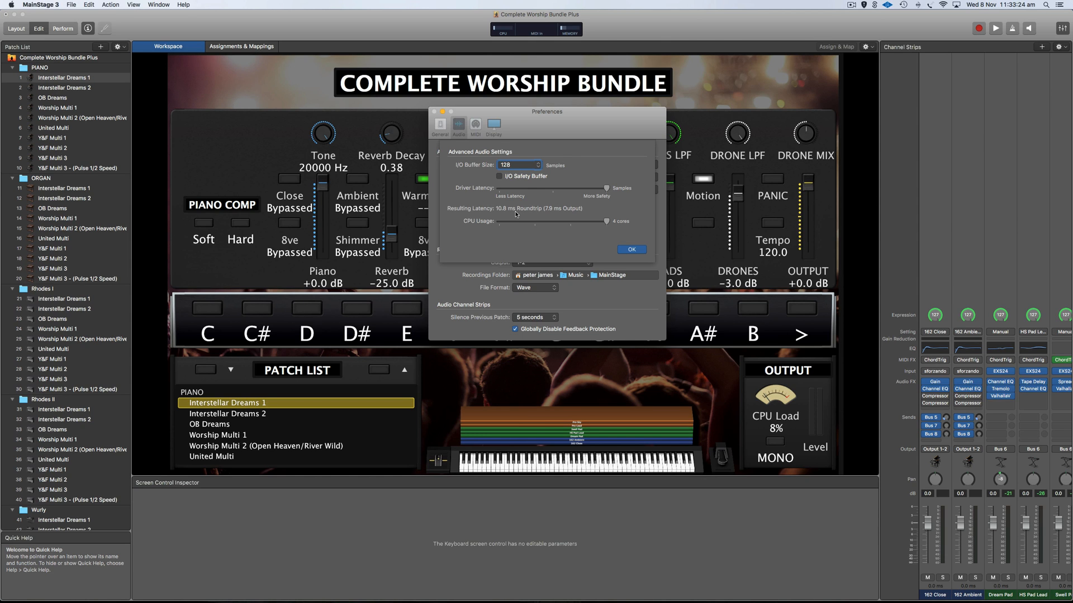
left_click(518, 165)
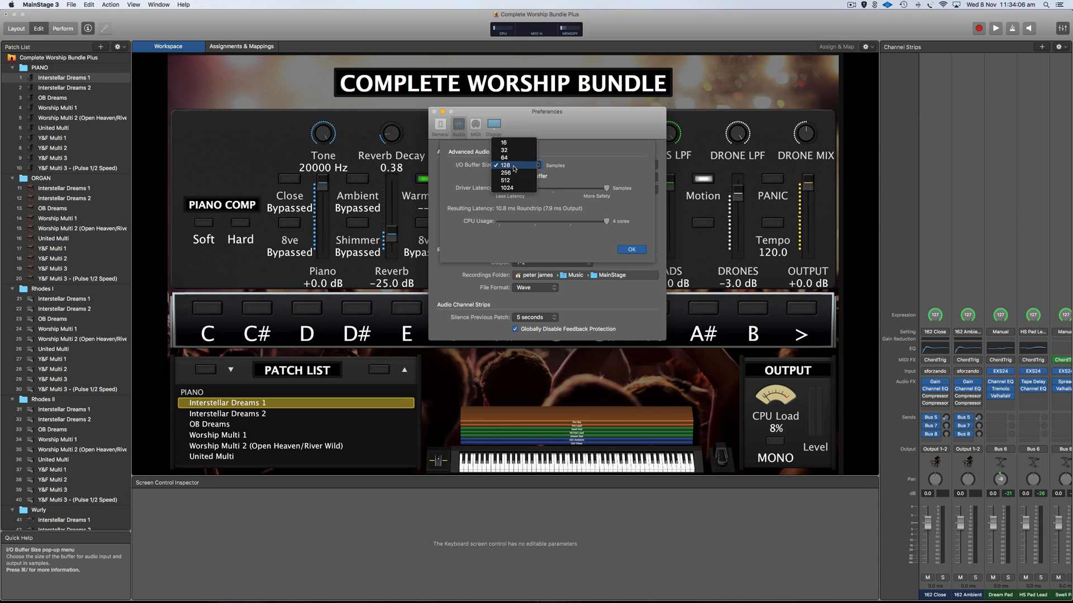
left_click(581, 161)
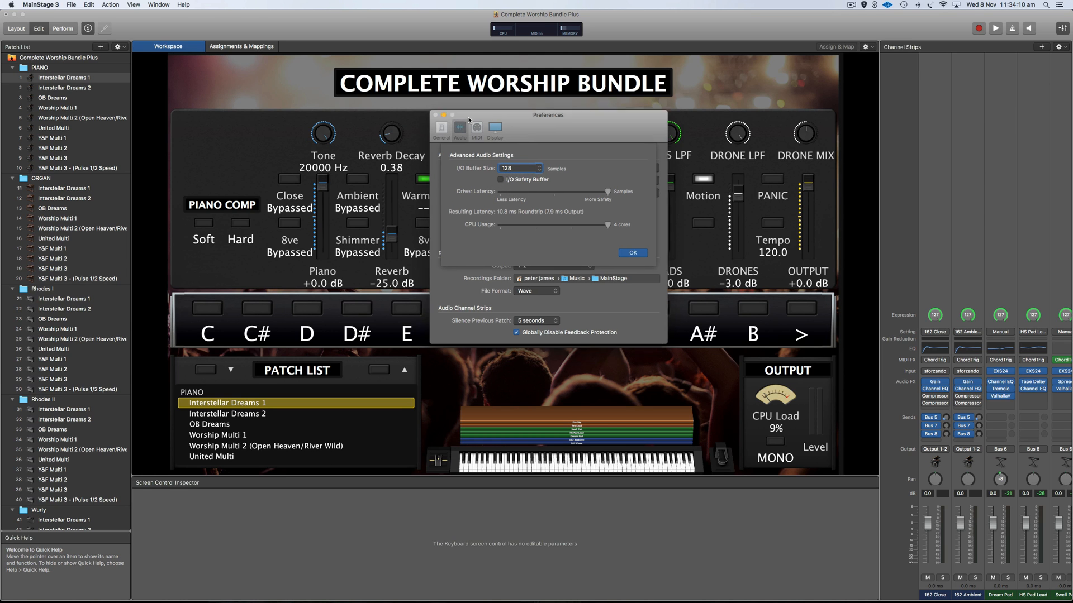
Un-bypass the Close, Ambient and Pro Lead effects, with Preferences moved aside meanwhile.
left_click_drag(465, 113, 481, 368)
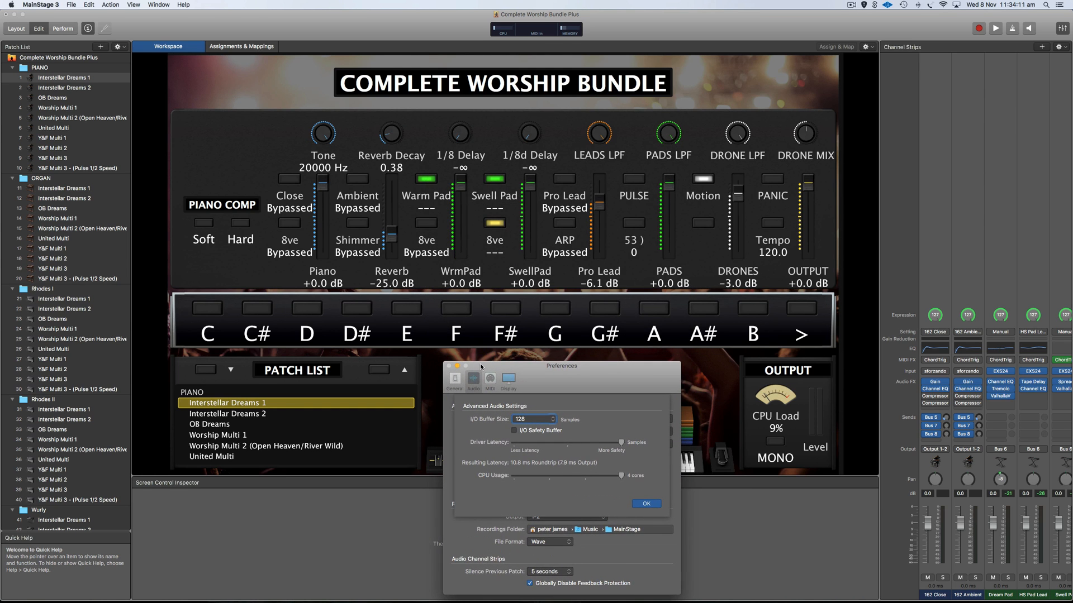
left_click(292, 180)
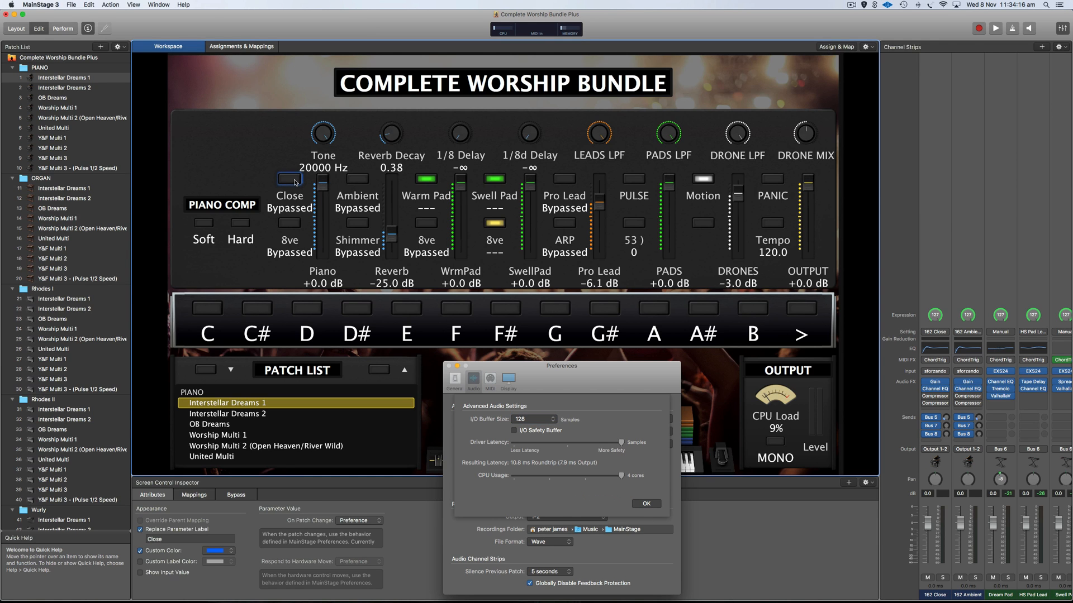
left_click(289, 179)
left_click(357, 180)
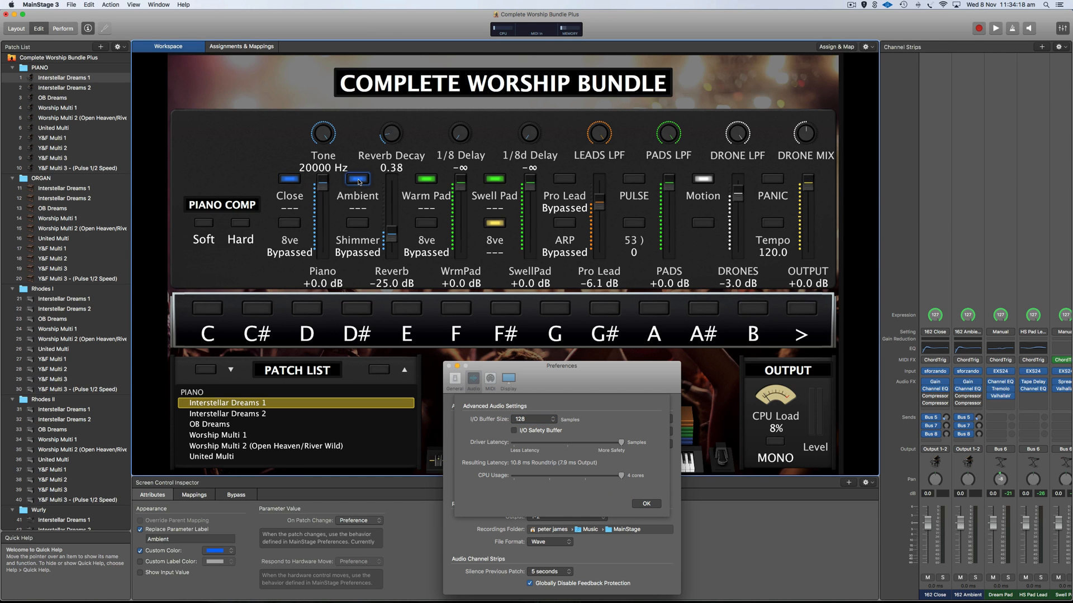
left_click(572, 180)
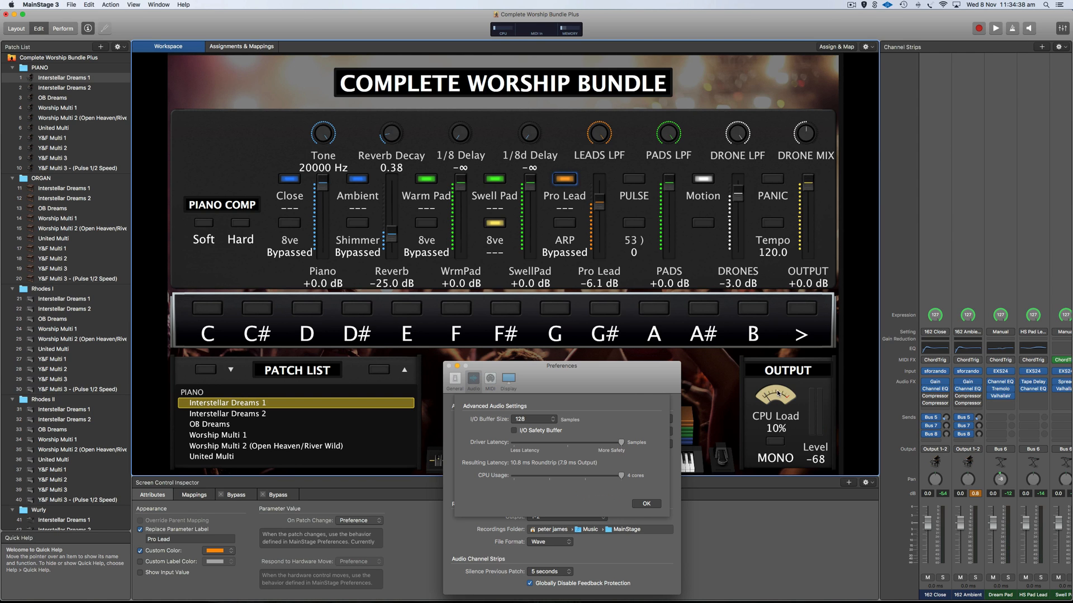
left_click_drag(579, 373, 544, 239)
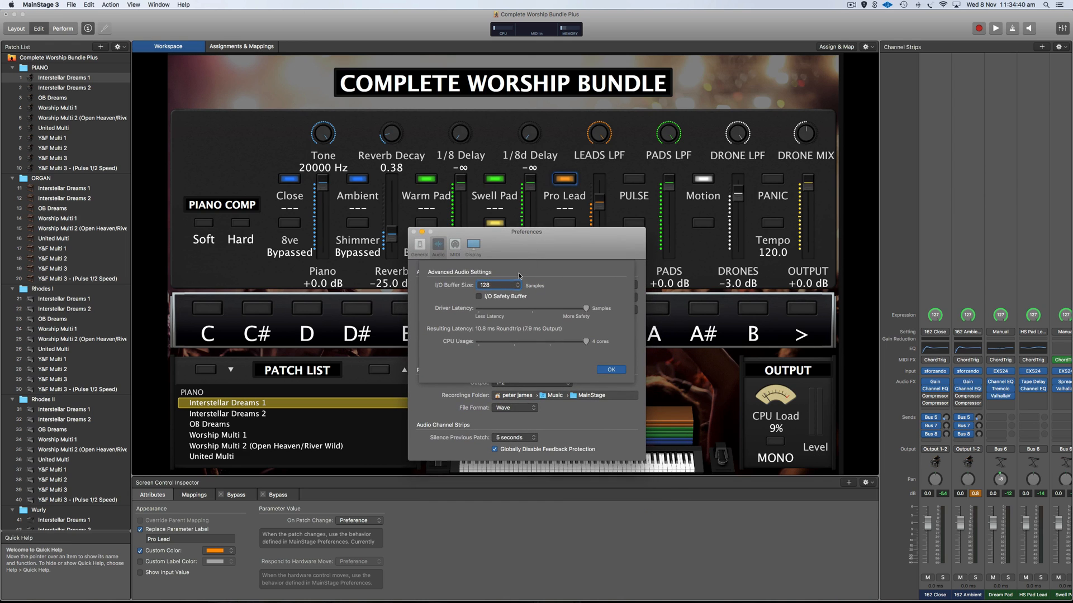
Keep the I/O buffer size at 128 and close Advanced Audio Settings with OK.
left_click(519, 286)
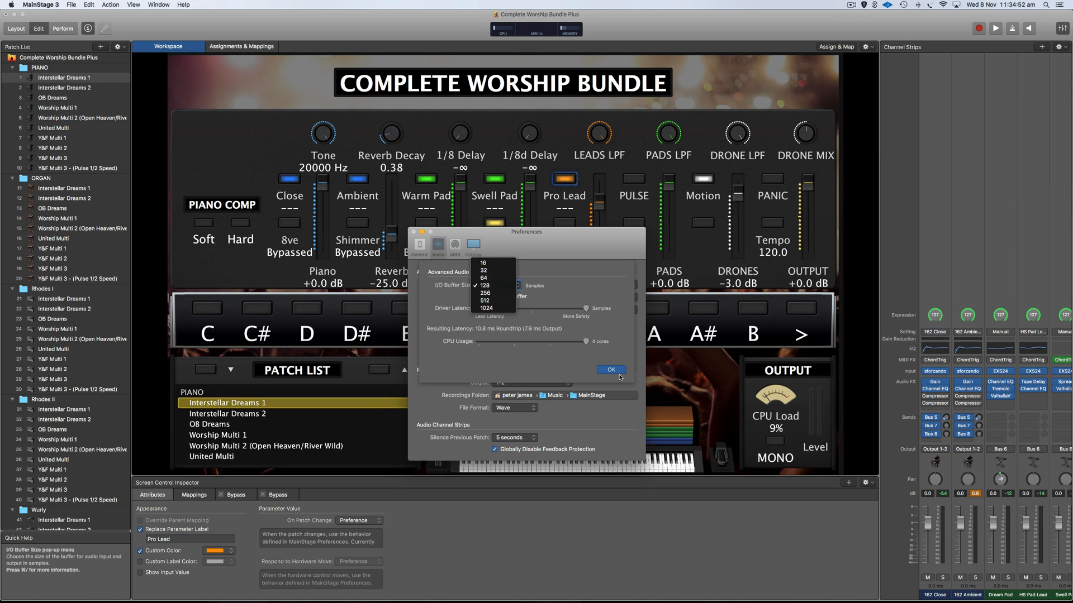
left_click(490, 286)
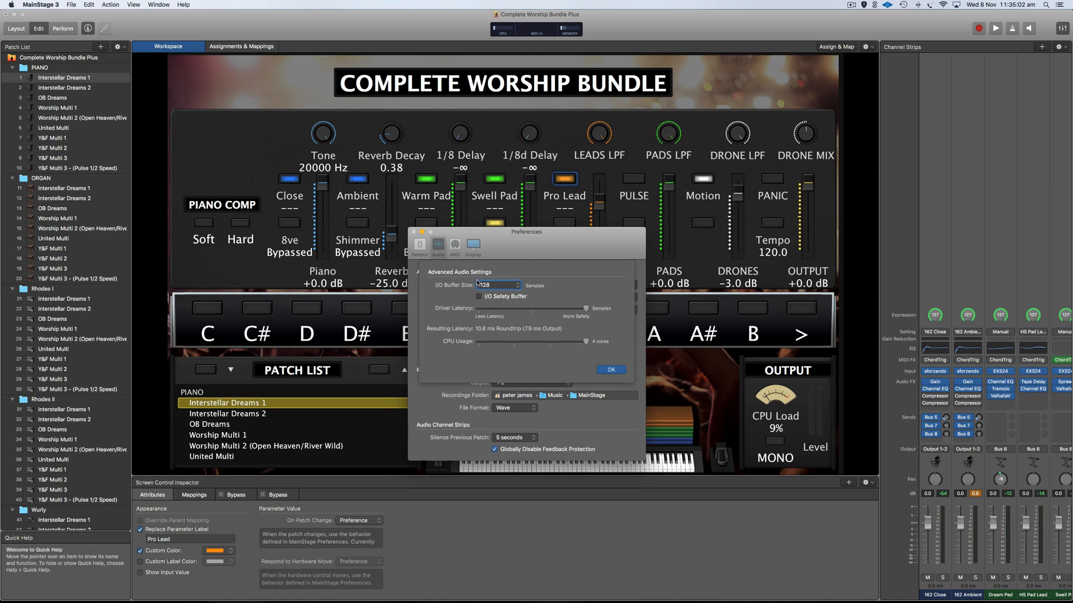
left_click(519, 286)
left_click(485, 286)
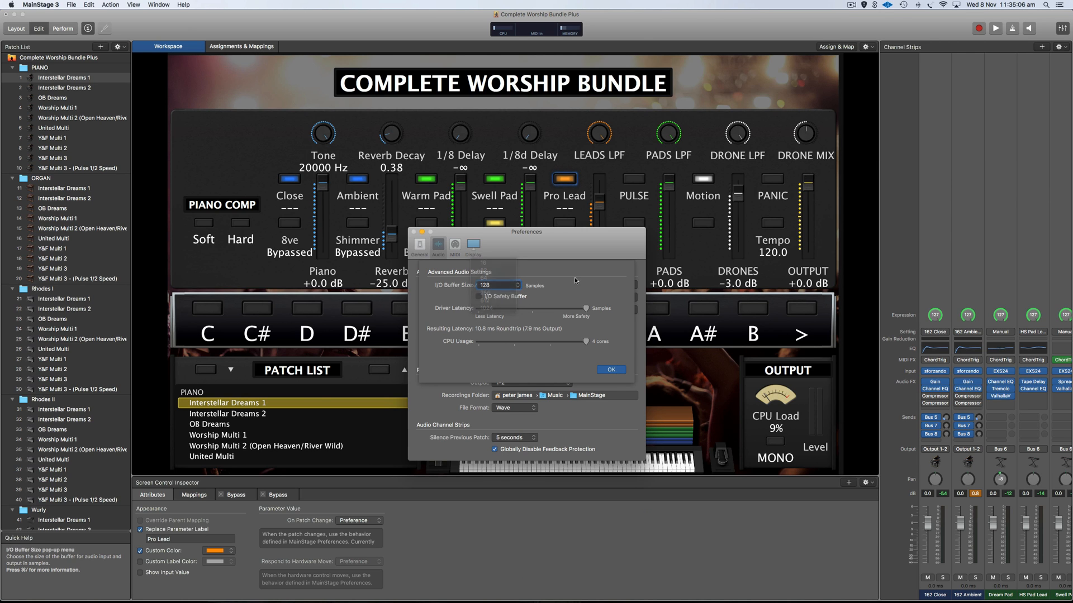
left_click(610, 370)
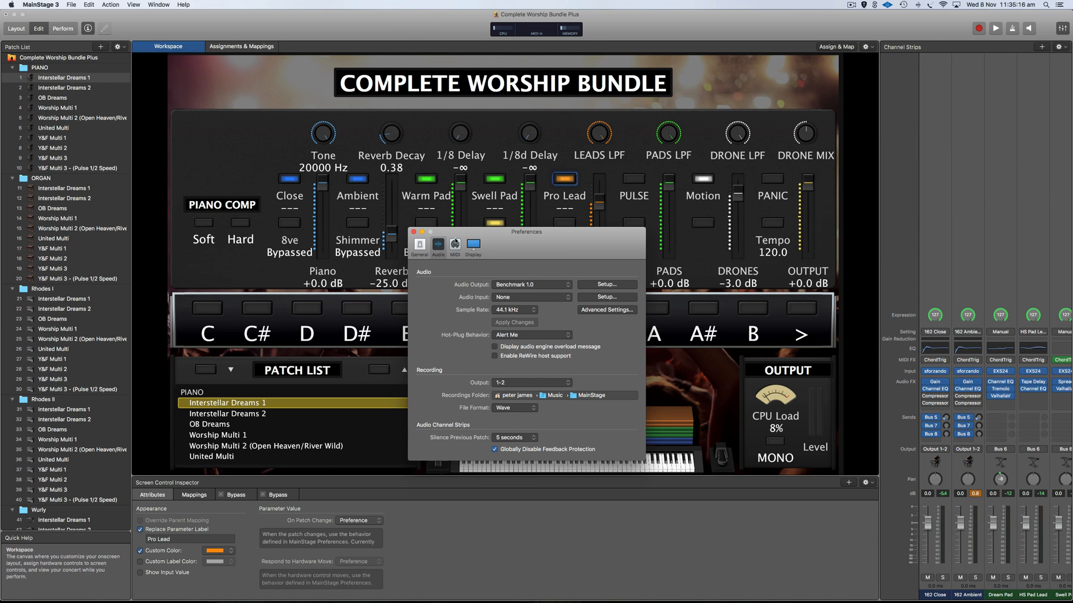
In General preferences, leave autosave at Never and close the Preferences window.
left_click(419, 246)
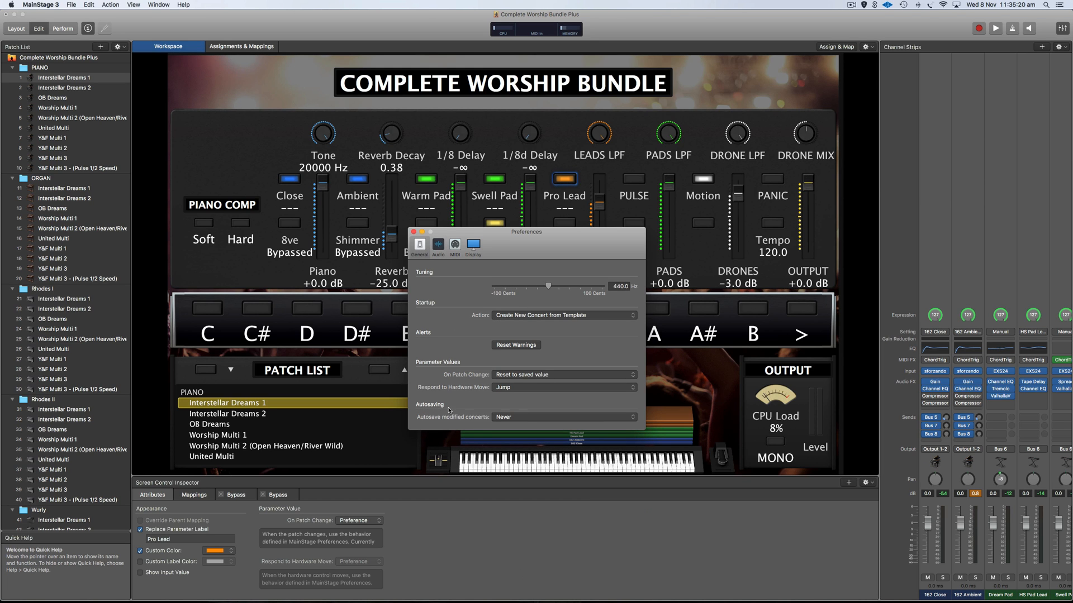
left_click(515, 418)
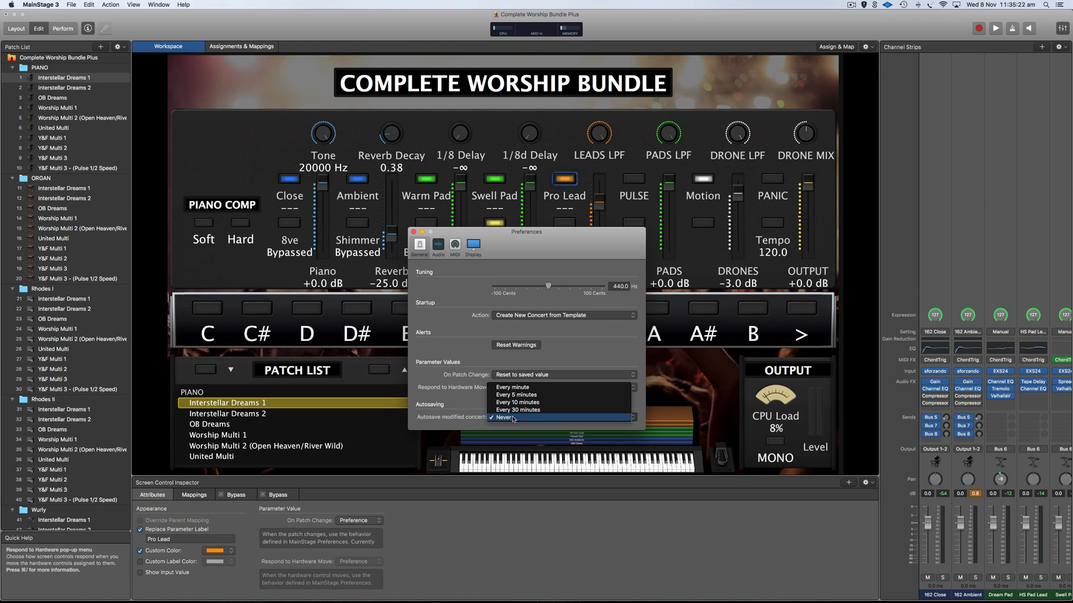
left_click(468, 407)
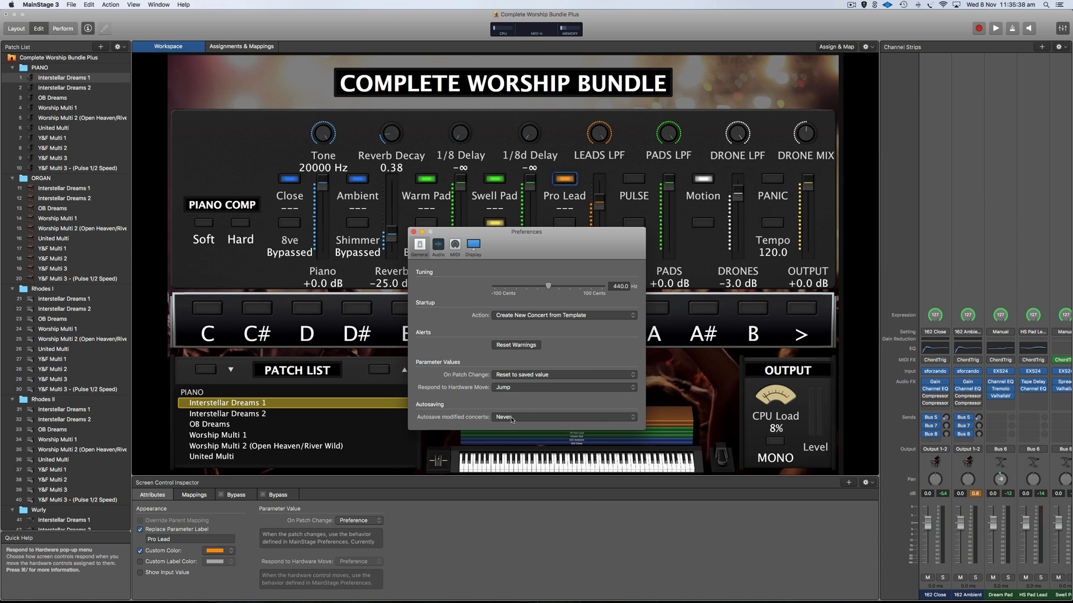
left_click(413, 232)
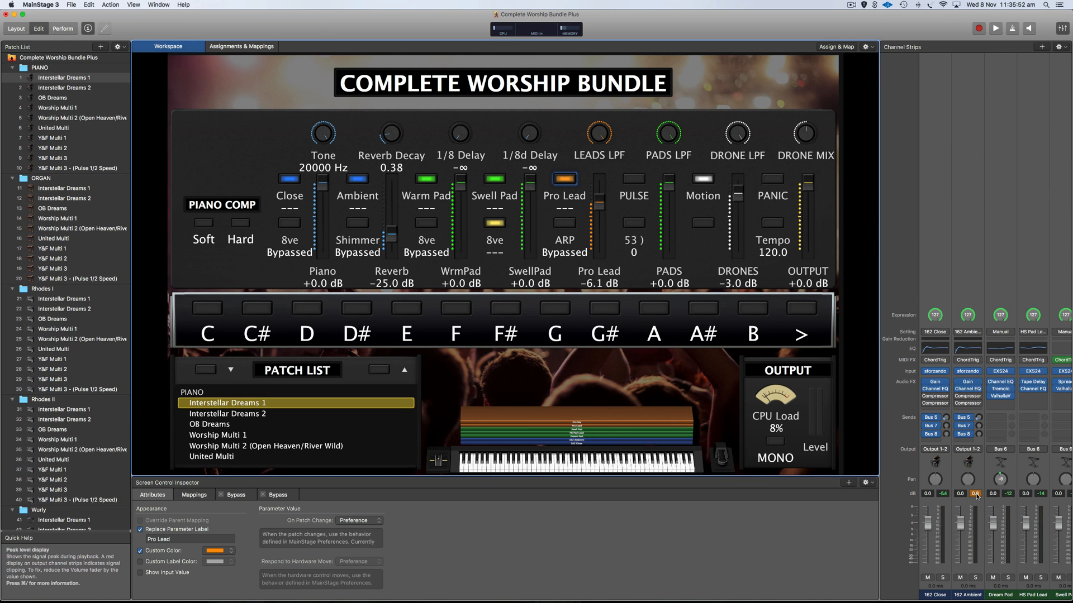
Reset the channel strips' clip and peak level readouts.
scroll(977, 492, "right", 10)
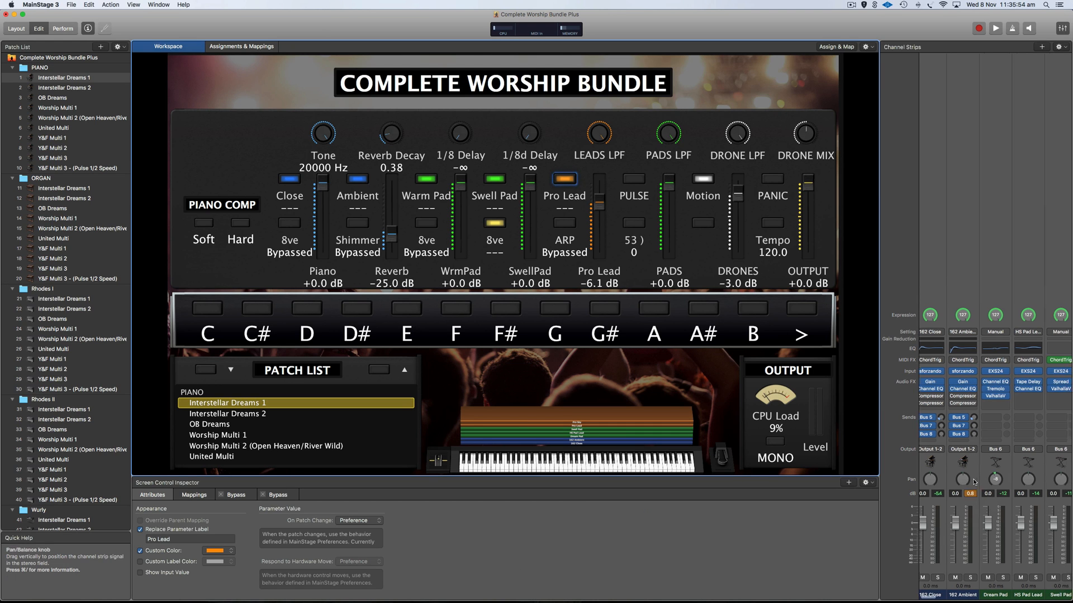
scroll(974, 481, "left", 10)
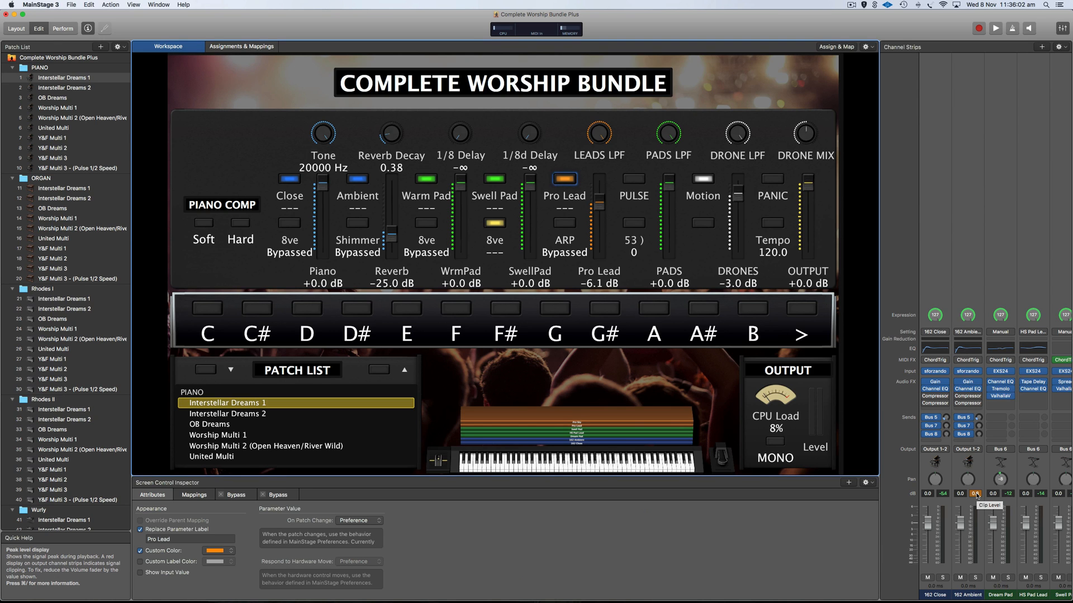
left_click(976, 494)
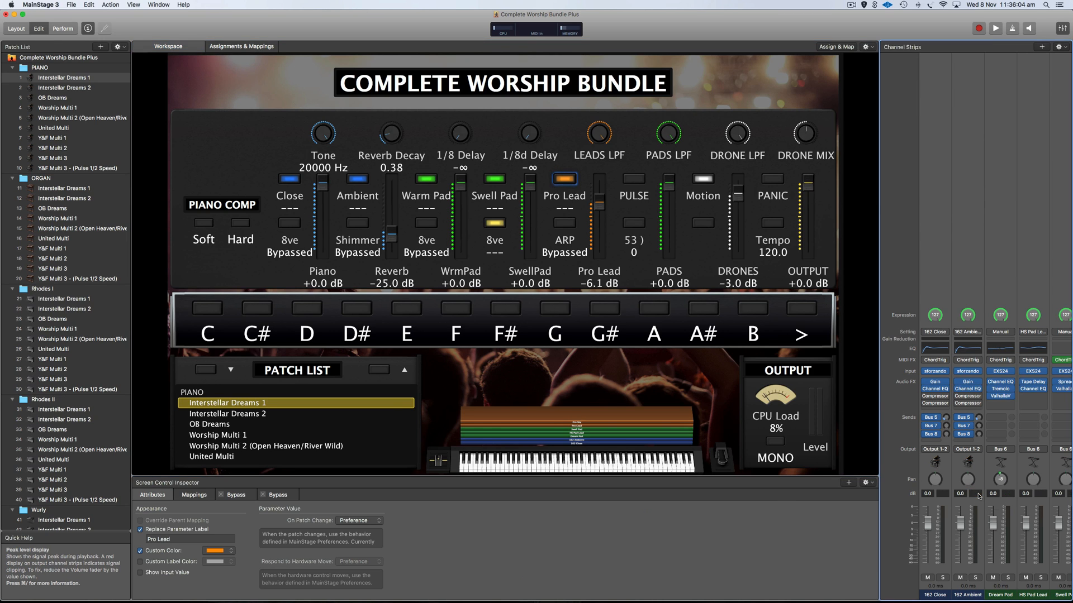
Lower the 162 Ambient Gain plug-in from +24.0 dB to +17.6 dB.
left_click(968, 381)
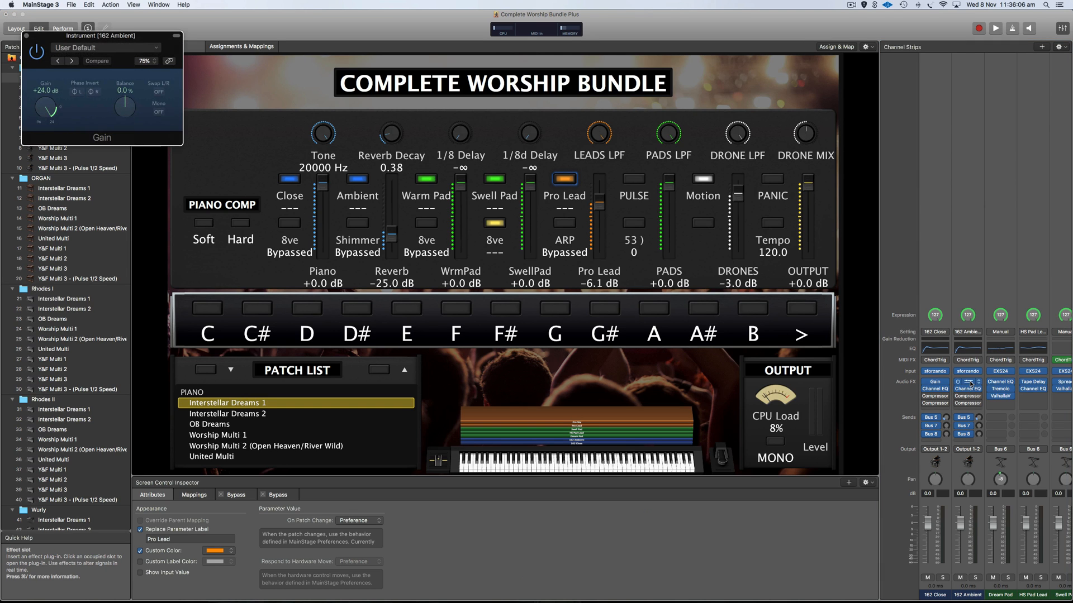
left_click_drag(54, 115, 44, 112)
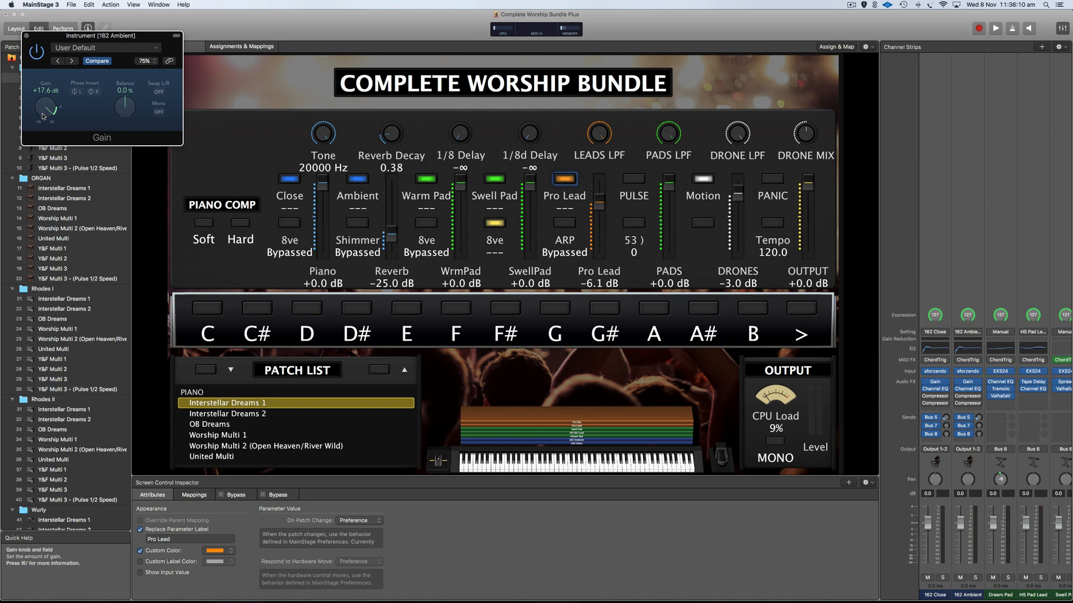
left_click(26, 37)
scroll(972, 417, "right", 3)
scroll(972, 416, "left", 5)
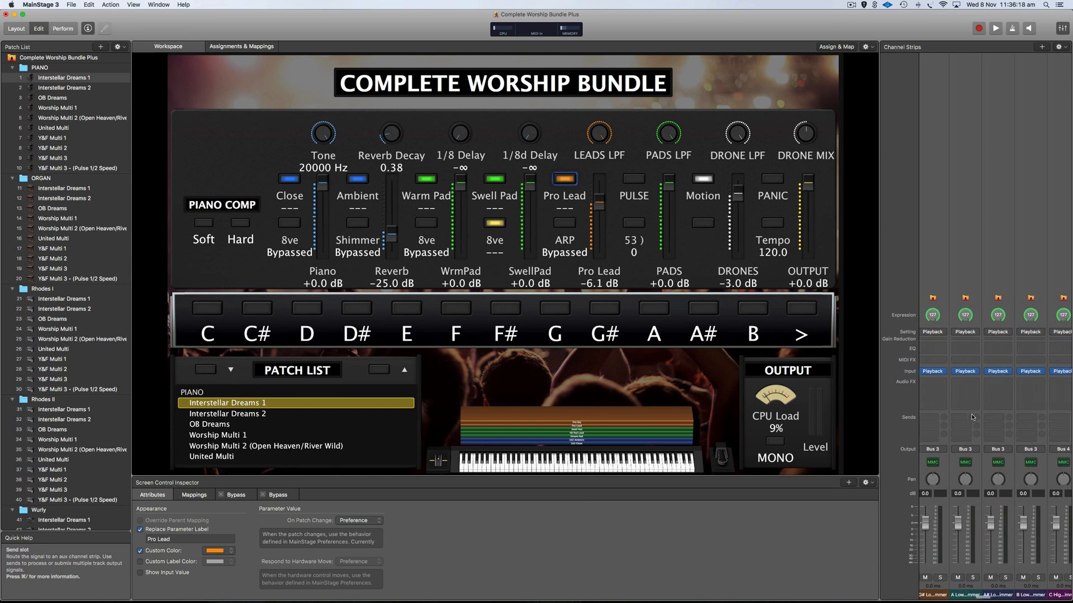
scroll(972, 417, "right", 2)
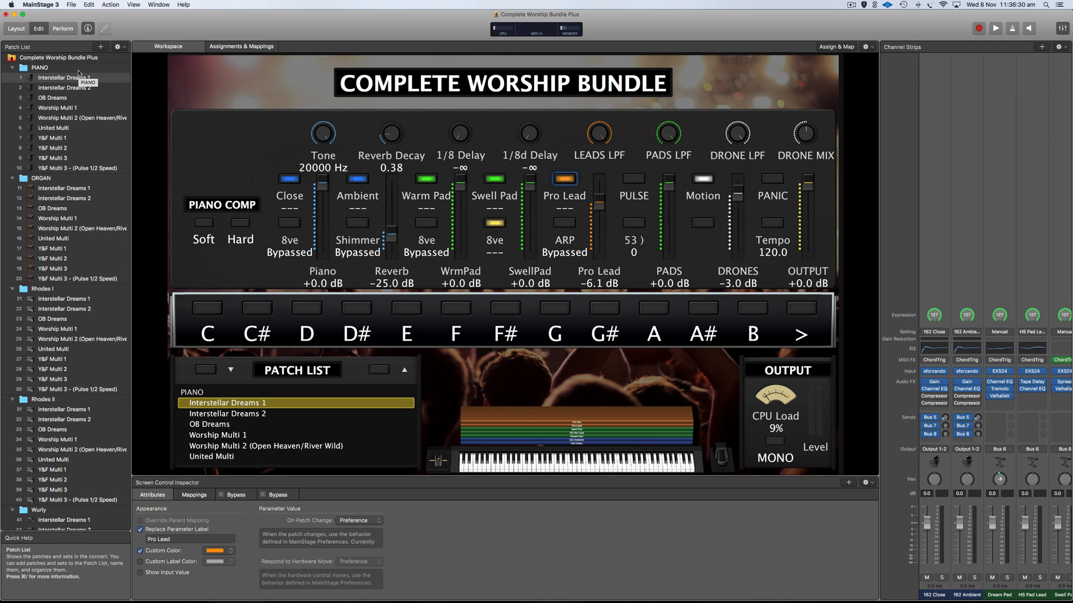
Learn hardware assignments for Fader 1, Fader 2 and Knob 1, then return to Edit view.
left_click(17, 29)
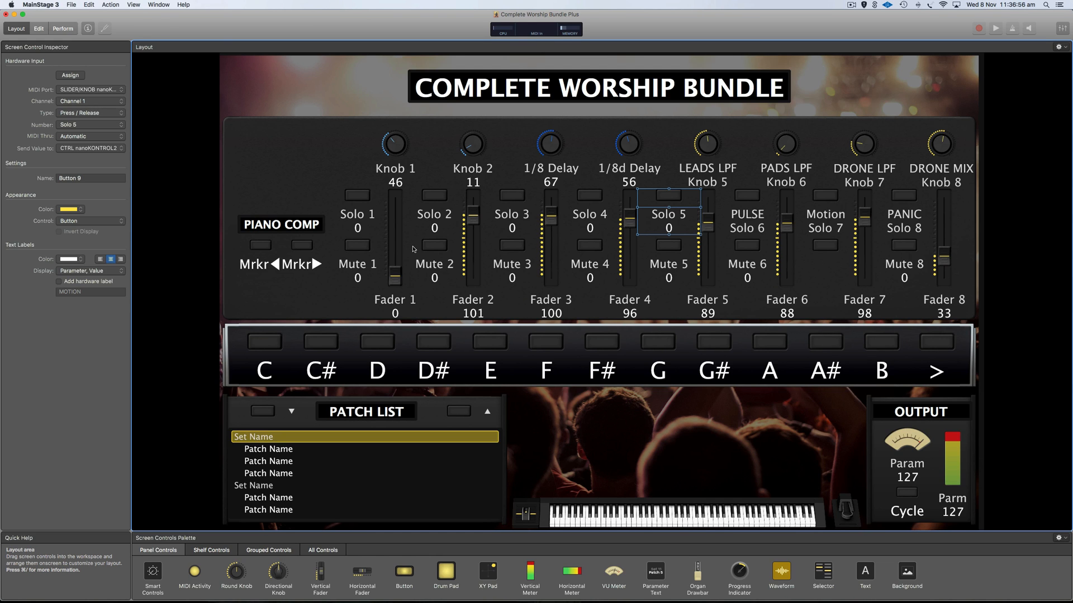
left_click(76, 77)
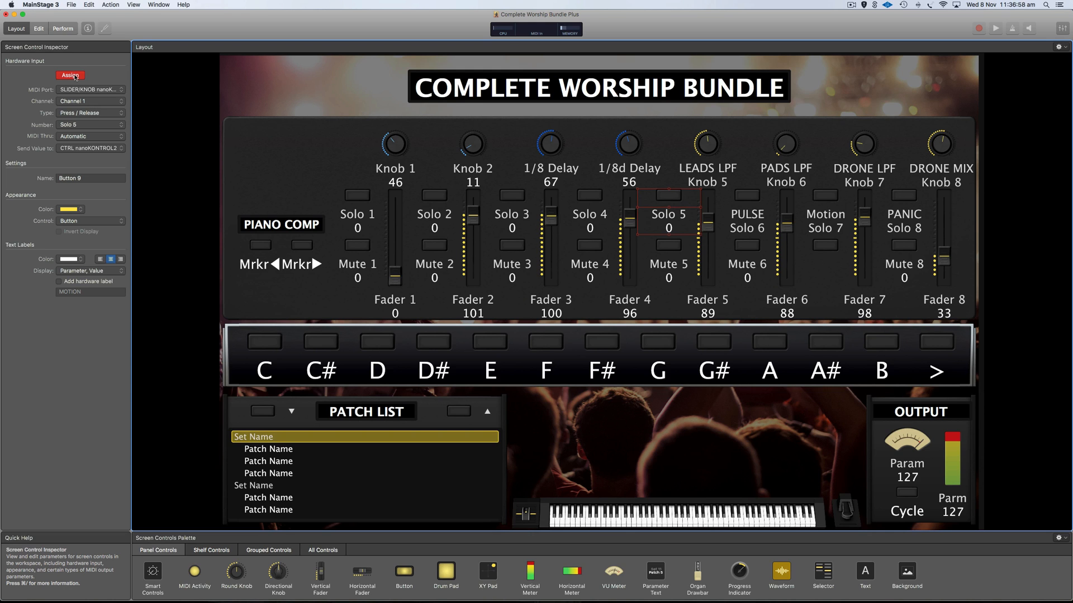
left_click(396, 220)
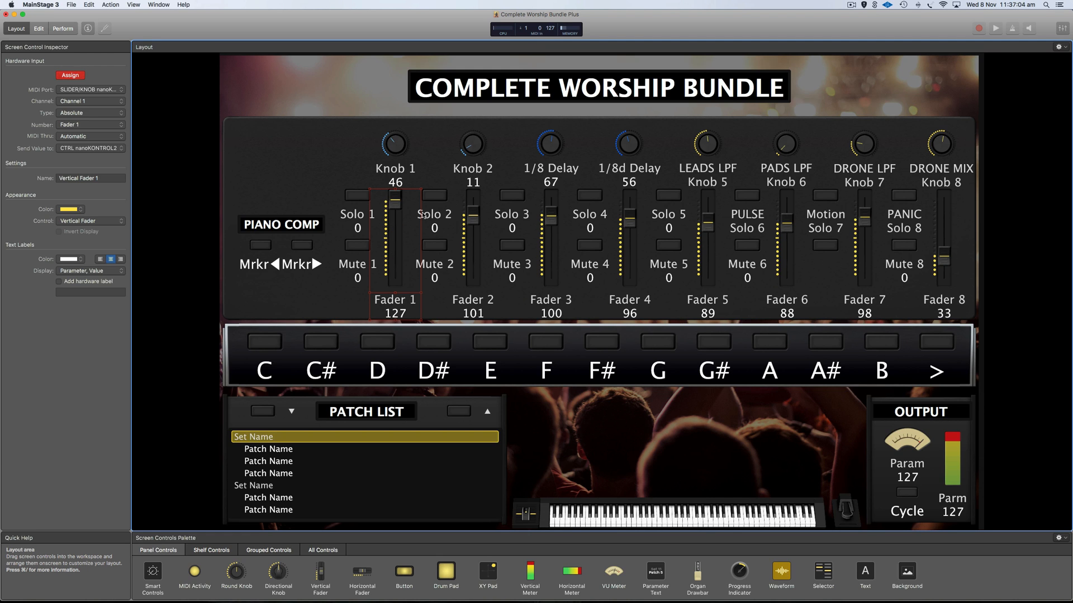
left_click(475, 222)
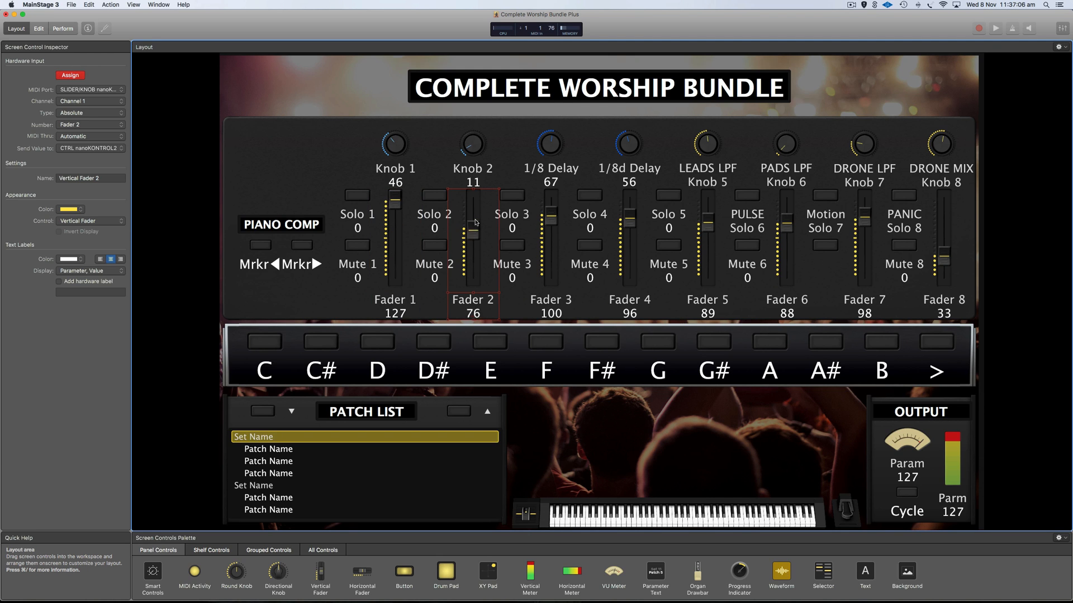
left_click(397, 156)
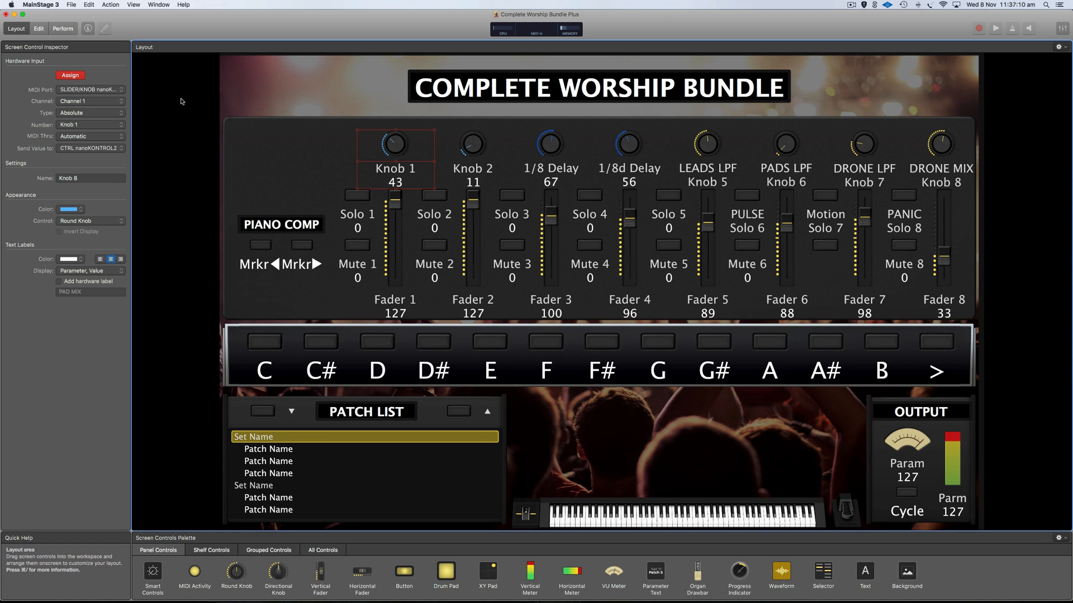
left_click(70, 76)
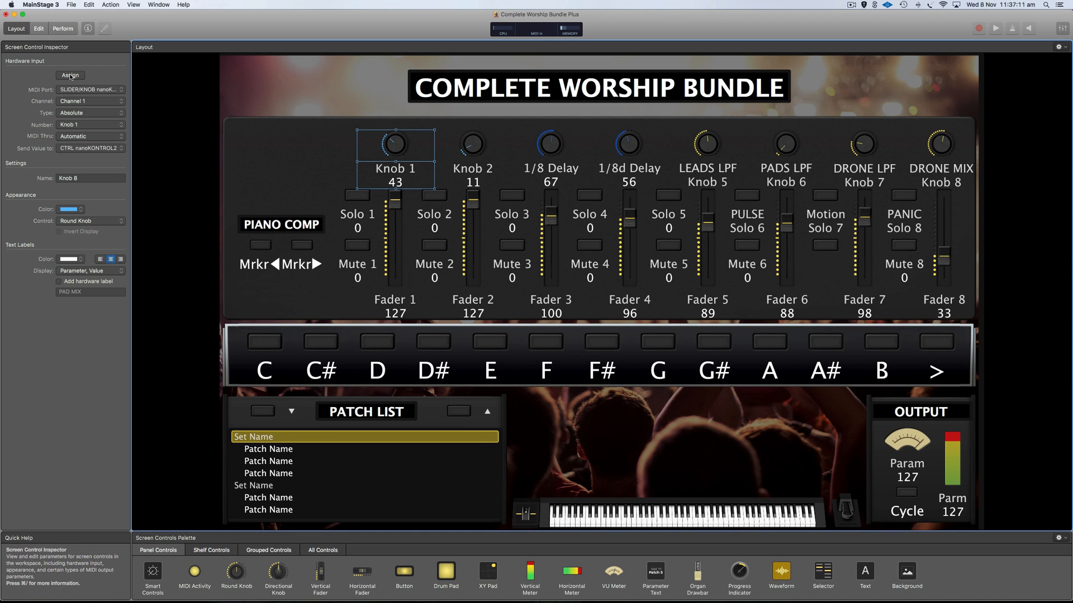
left_click(39, 29)
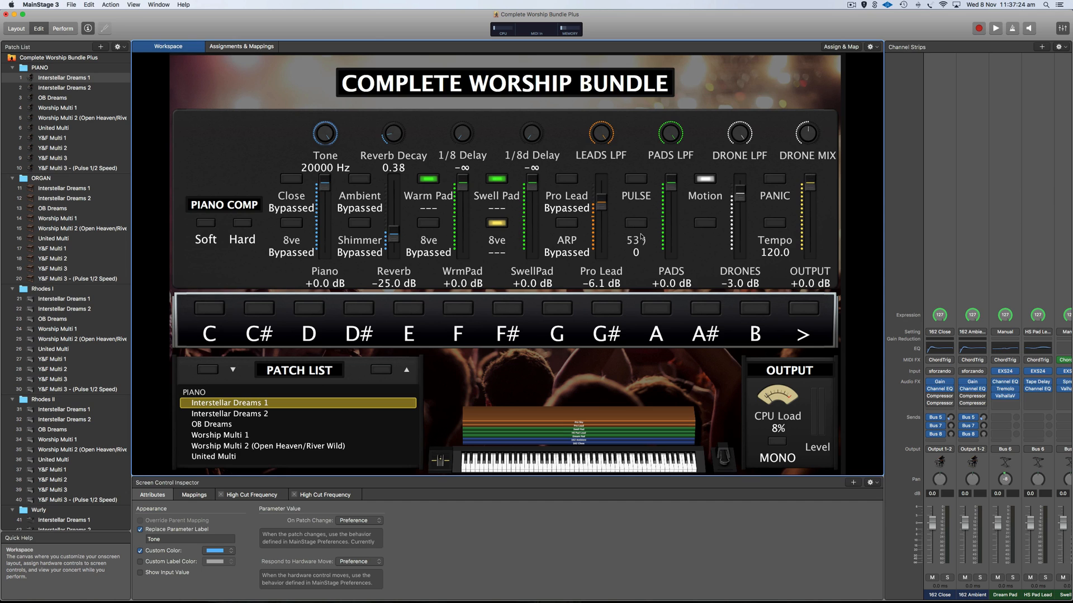
Glance at the File menu, then step through the PIANO, ORGAN, Rhodes I, Rhodes II and Wurly sets.
left_click(71, 5)
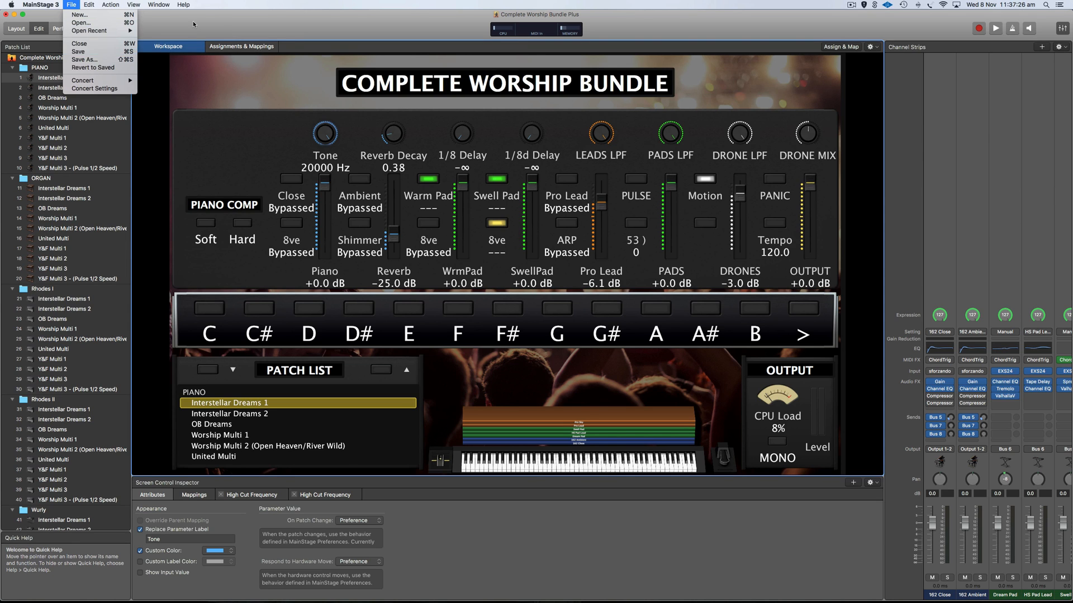
left_click(219, 26)
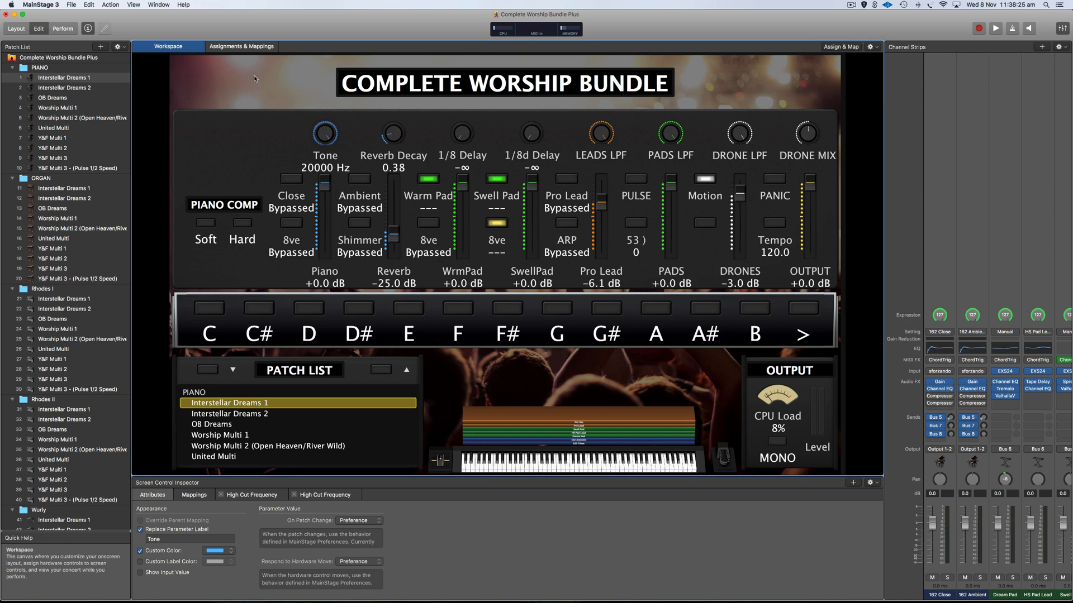
left_click(41, 68)
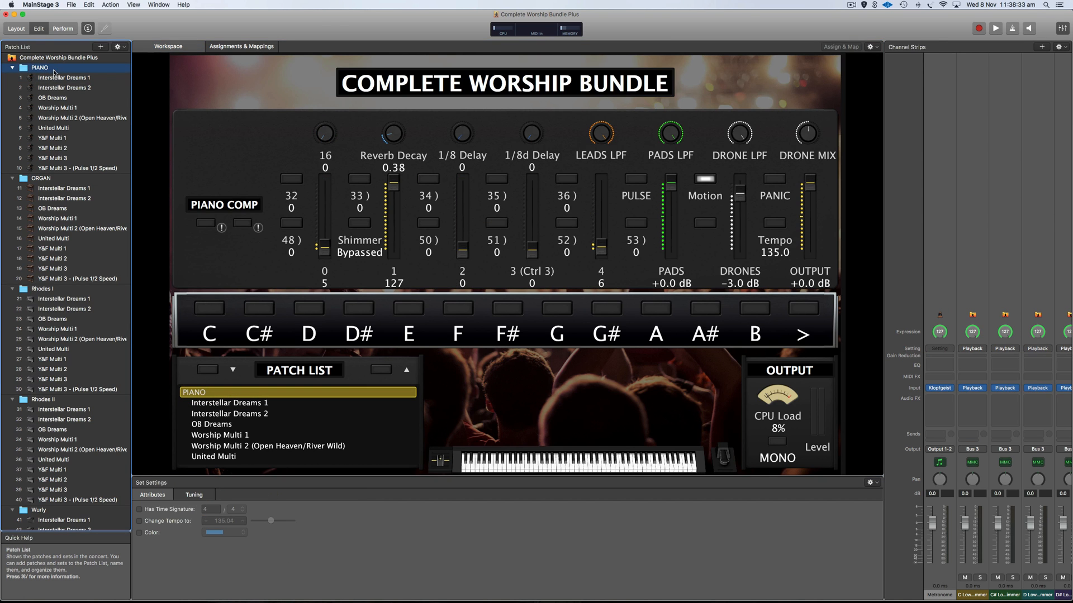
left_click(40, 176)
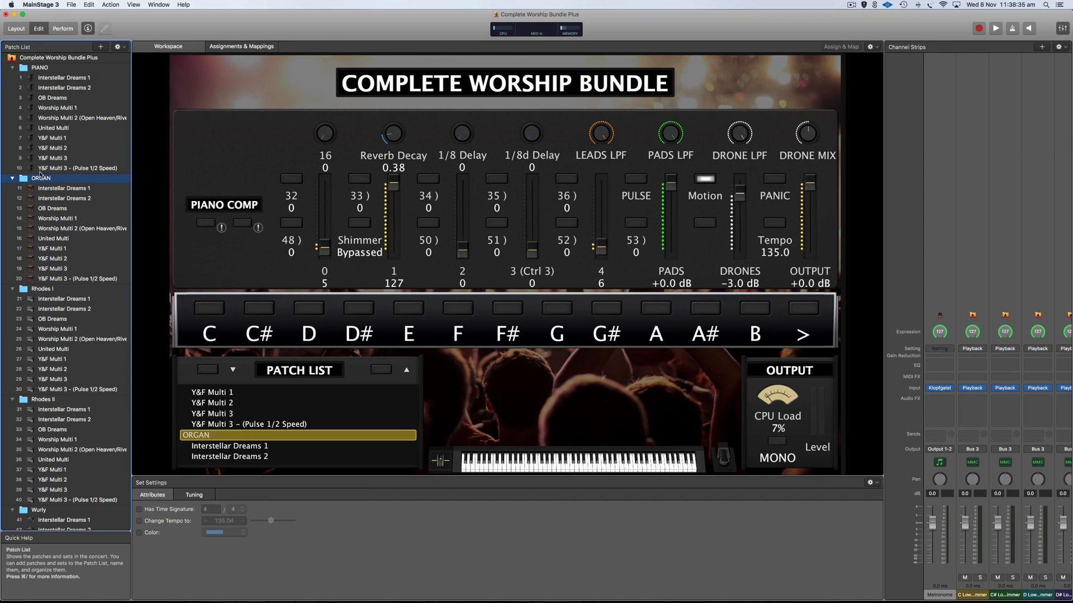
left_click(47, 289)
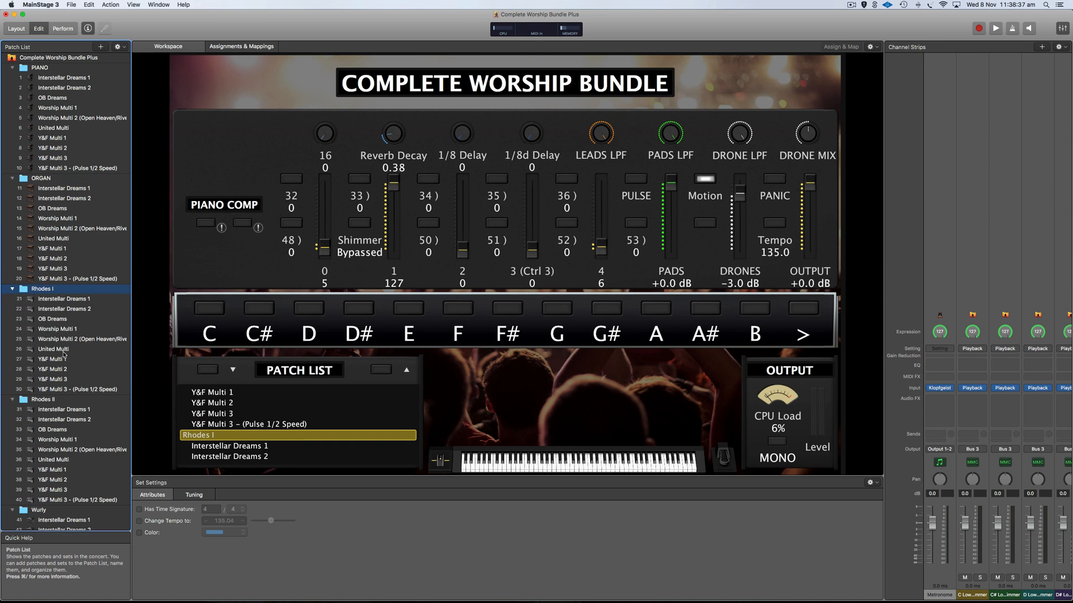
left_click(52, 398)
scroll(61, 364, "down", 1)
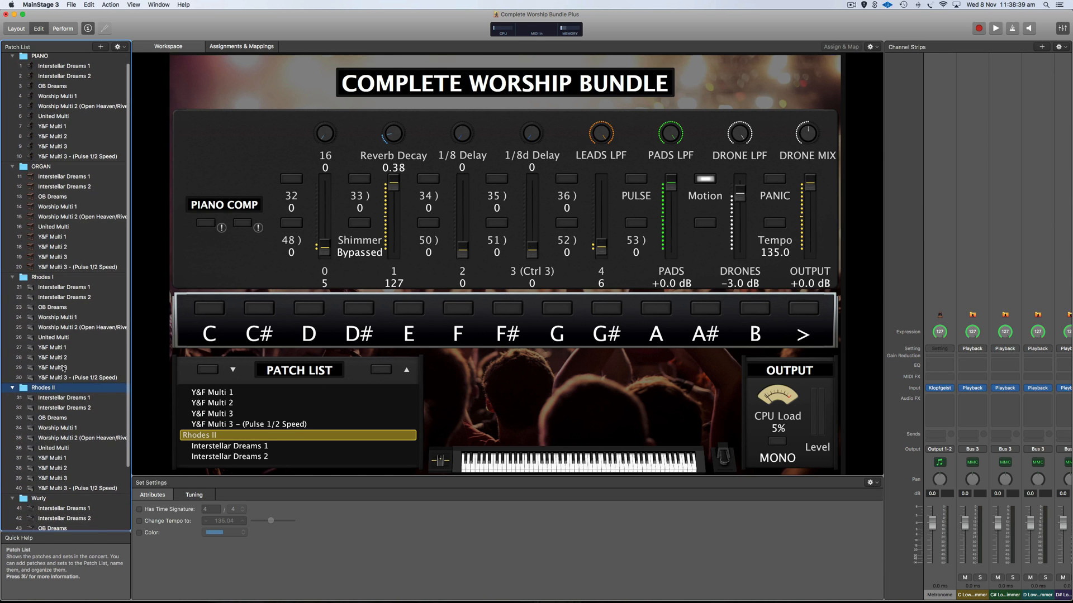
scroll(63, 355, "down", 5)
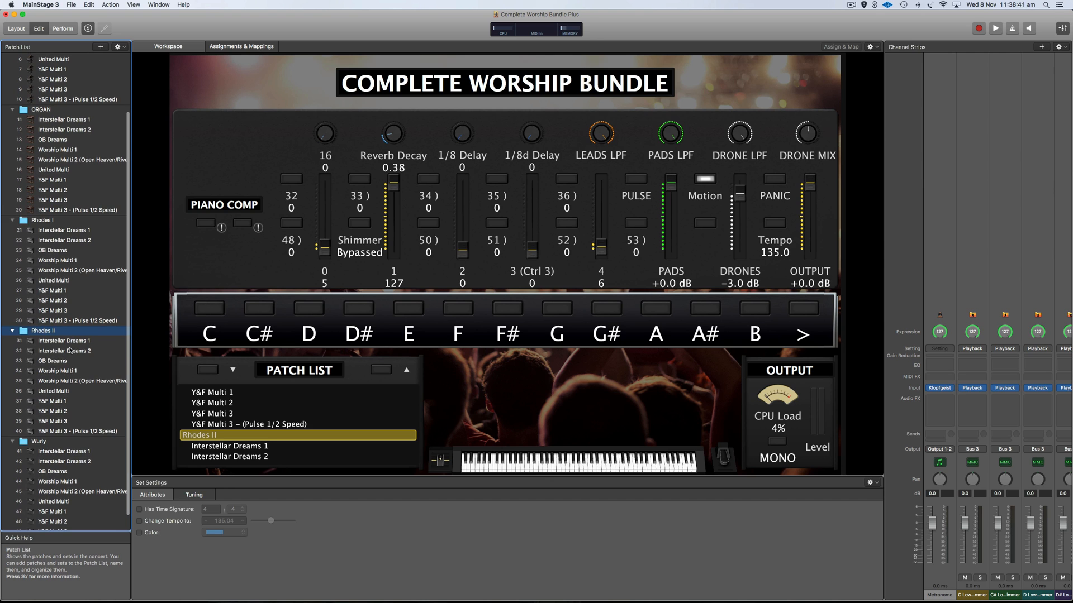
left_click(52, 441)
Return to the PIANO set and load its Interstellar Dreams 1 patch.
scroll(52, 441, "down", 1)
scroll(52, 441, "down", 1)
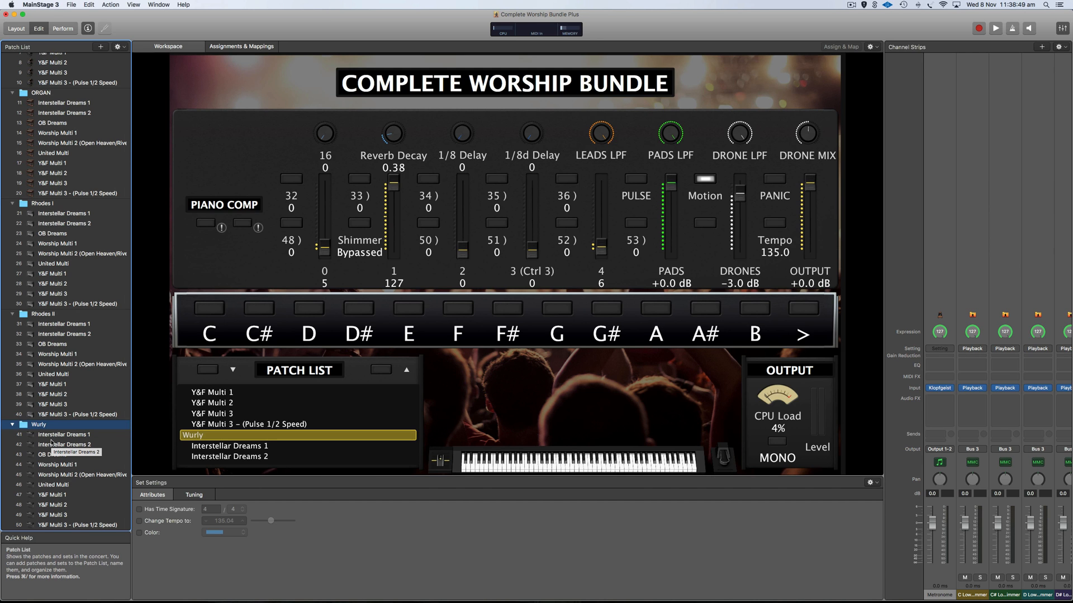
scroll(51, 442, "up", 8)
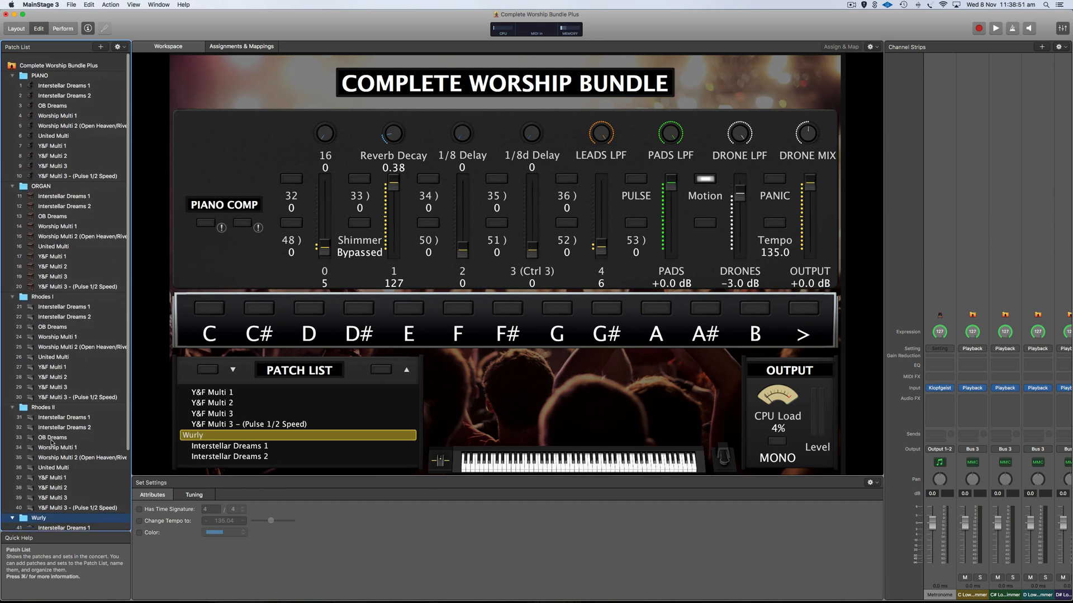
left_click(41, 68)
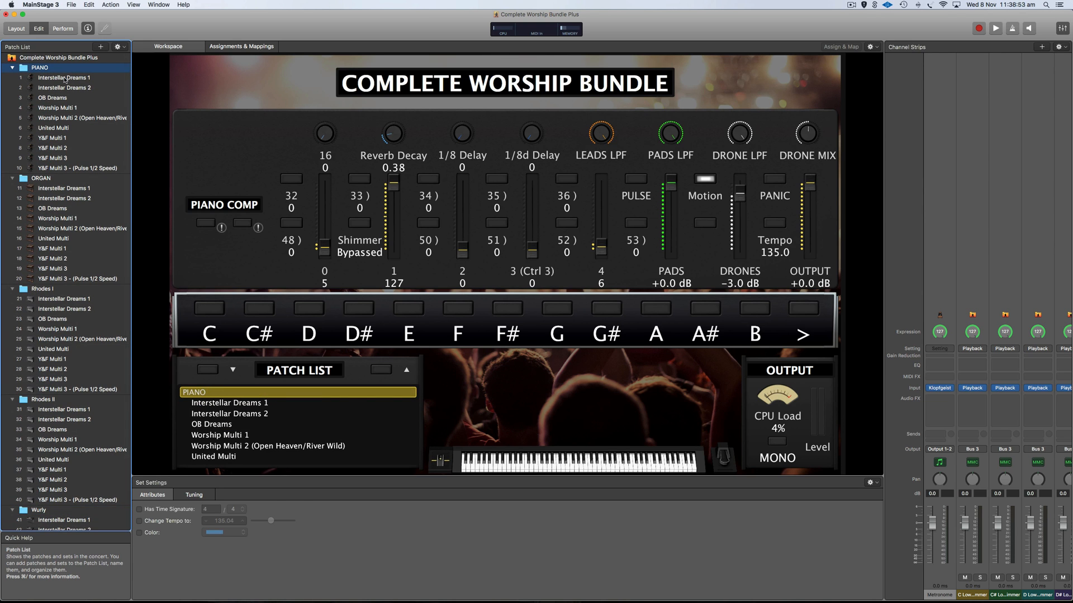
left_click(65, 79)
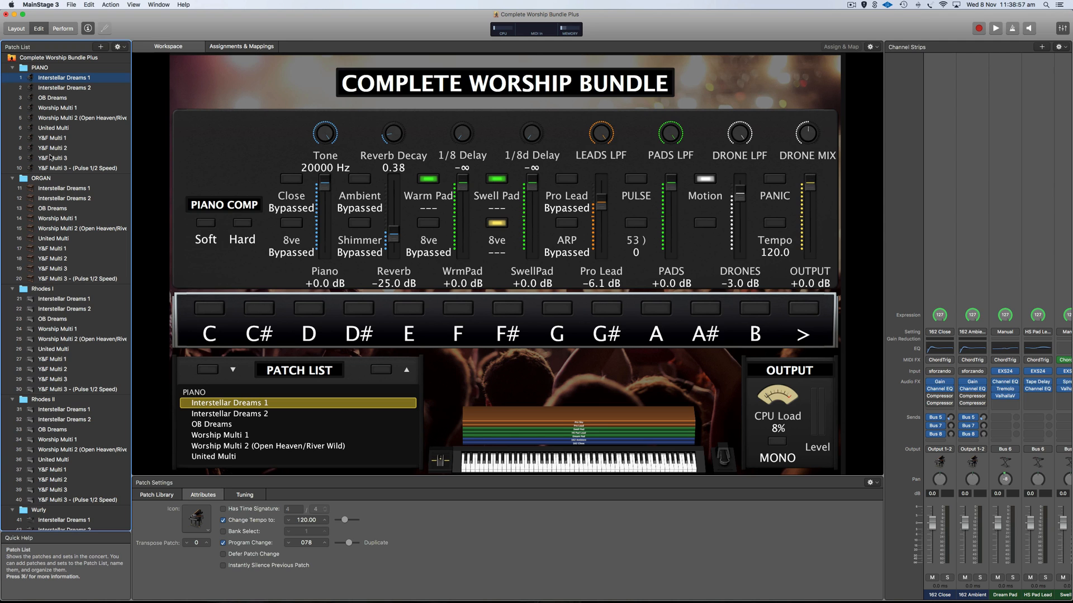
Load Interstellar Dreams 1 in the ORGAN and Rhodes I sets, then back in PIANO.
left_click(65, 189)
left_click(65, 300)
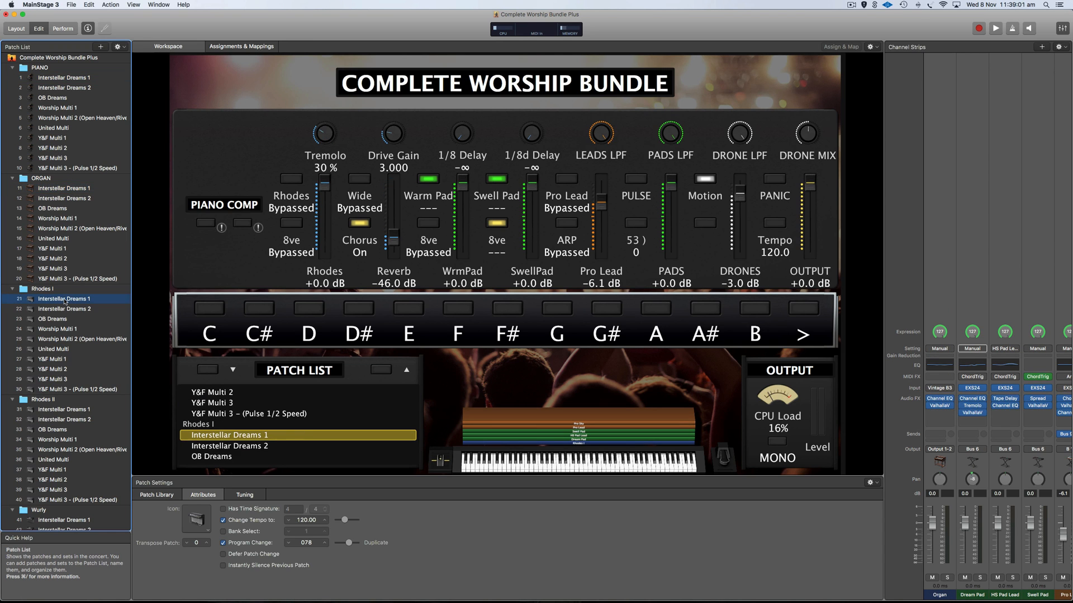
left_click(66, 78)
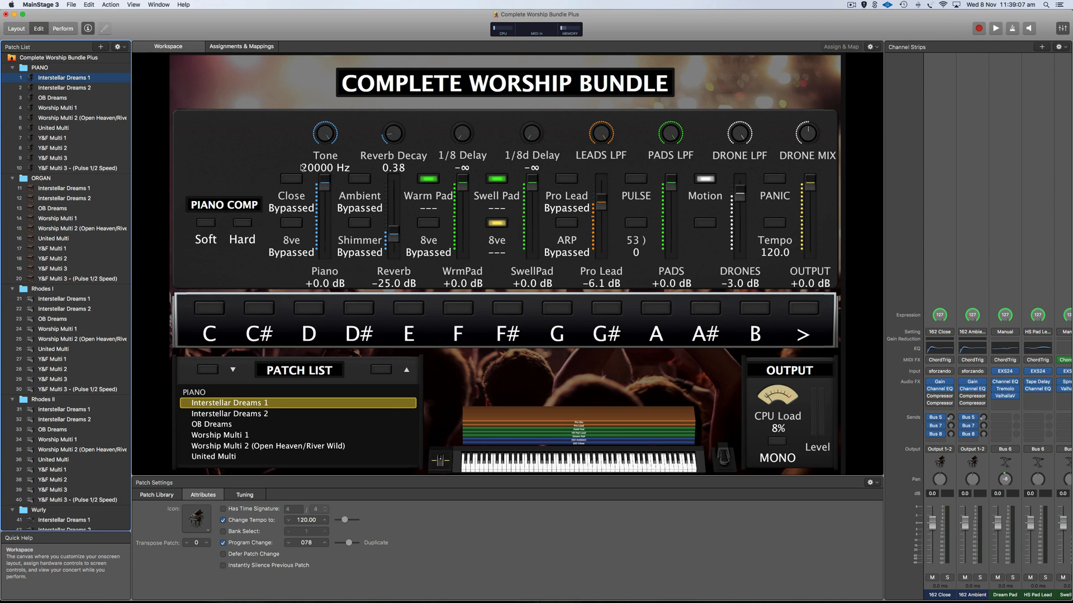
Switch on the Close and Pro Lead layers, leaving Ambient bypassed.
left_click(290, 179)
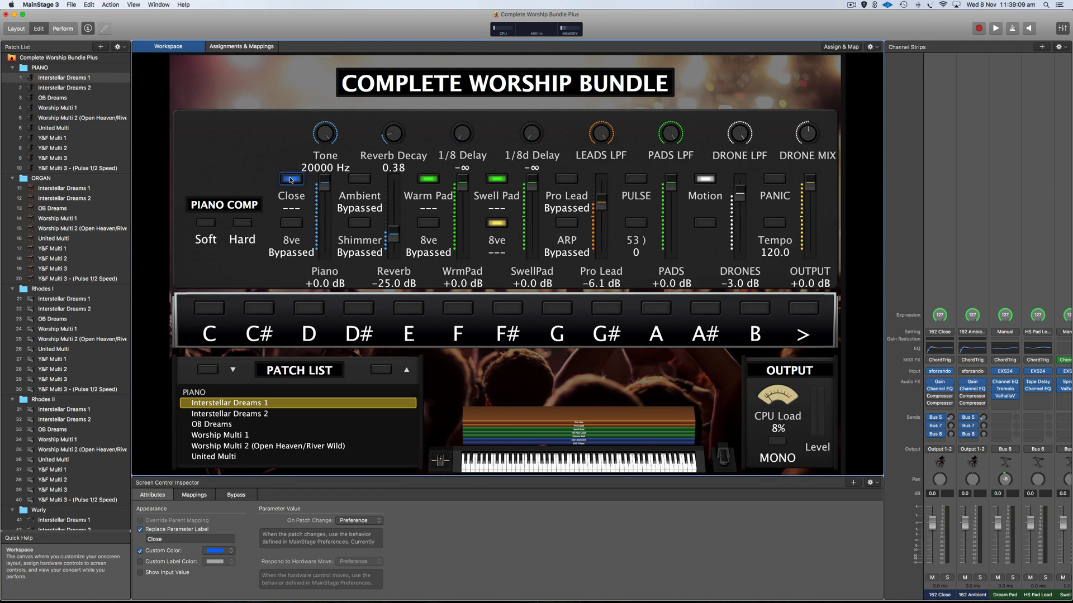
left_click(362, 179)
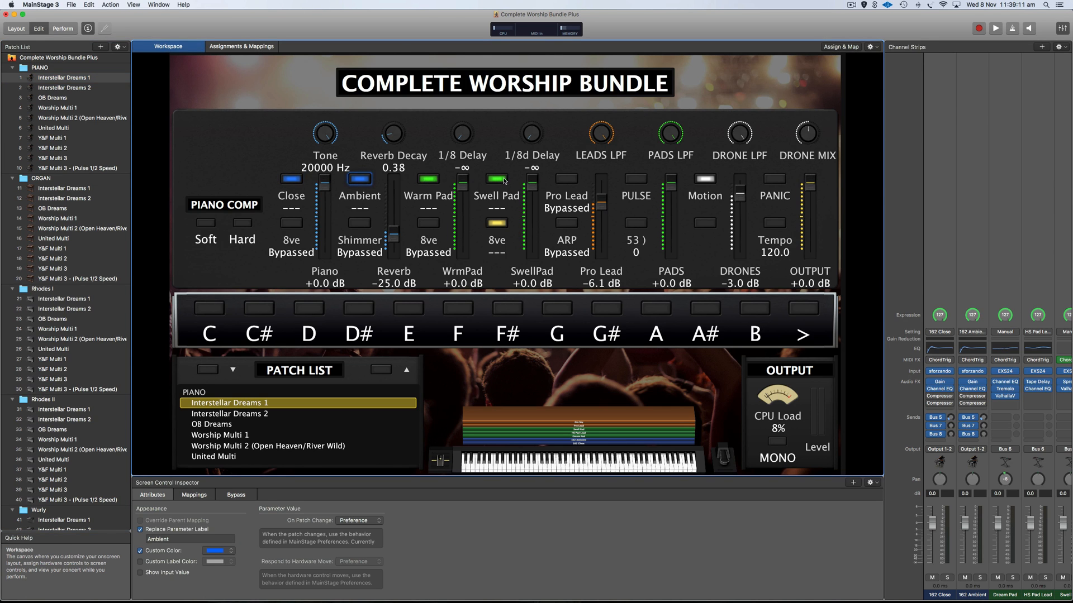
left_click(566, 179)
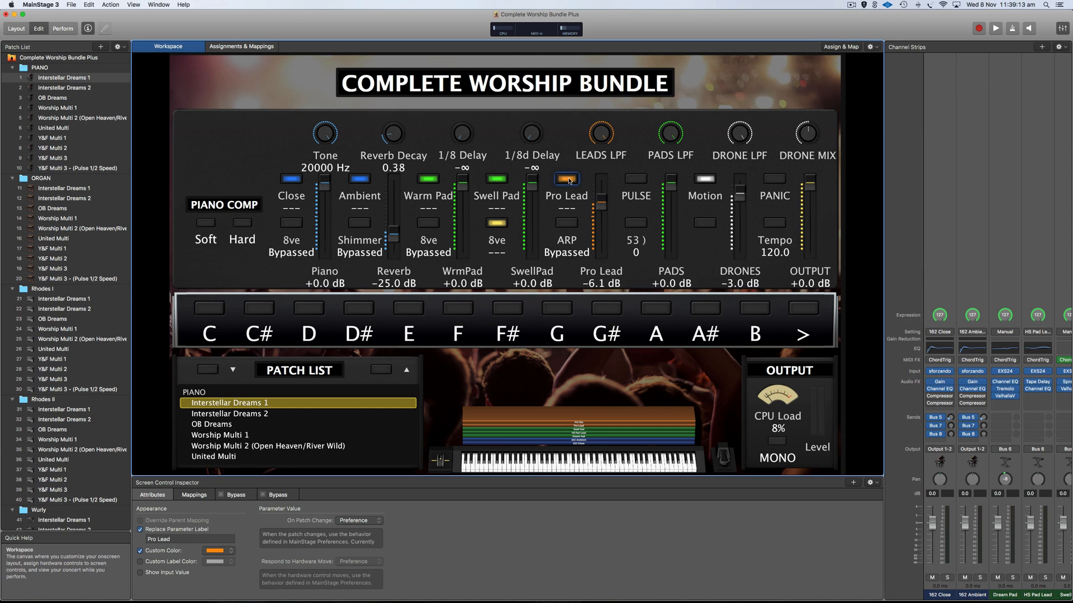
left_click(360, 179)
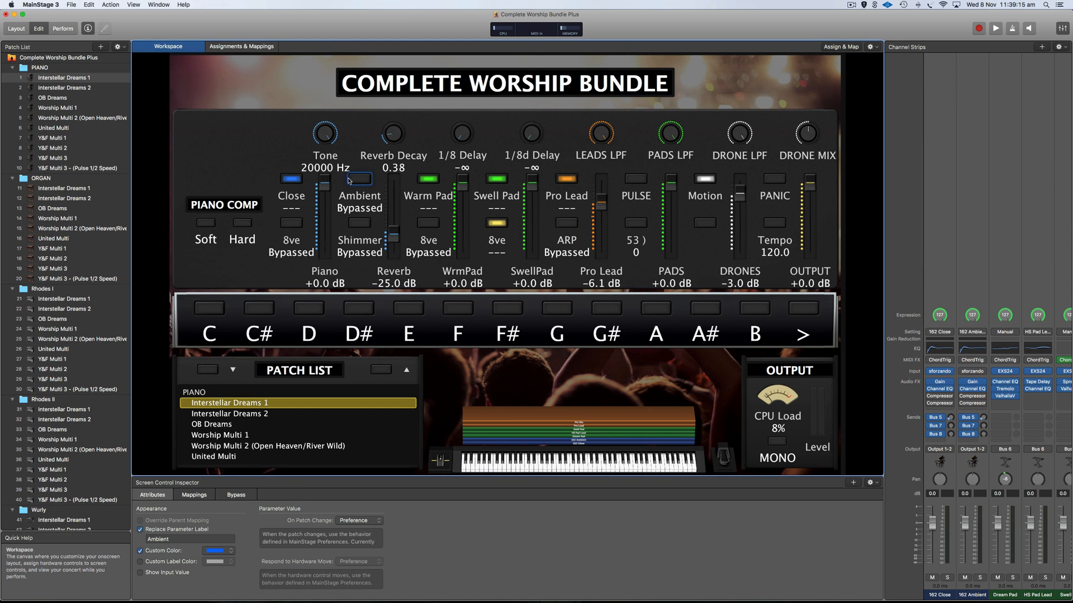
left_click(291, 180)
left_click(292, 179)
Select the Warm Pad, Swell Pad, Pro Lead and PULSE layer buttons to view their settings.
left_click(428, 179)
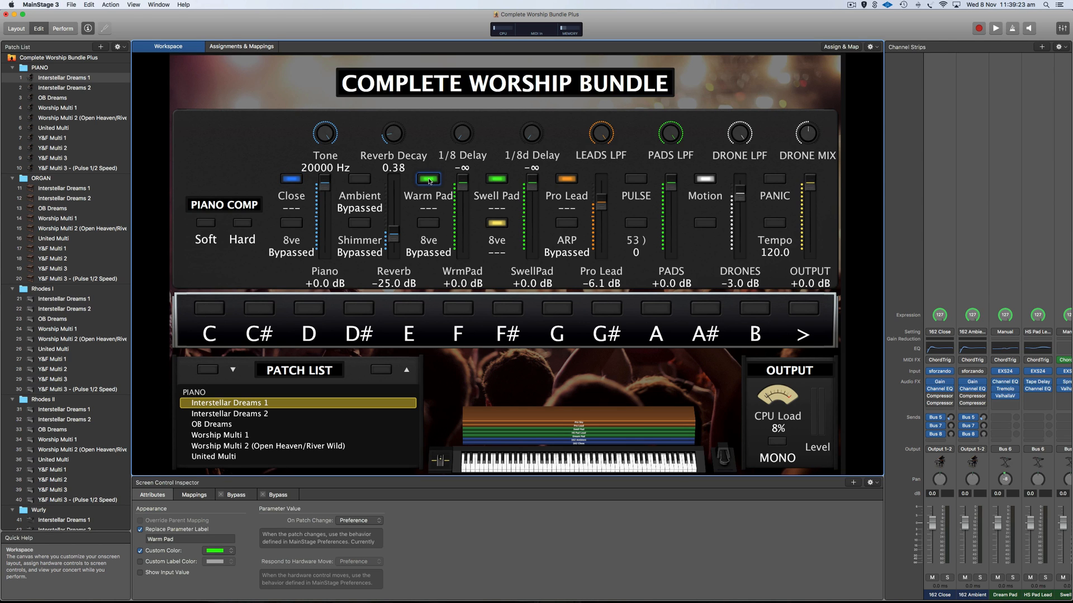
left_click(496, 180)
left_click(561, 180)
left_click(634, 180)
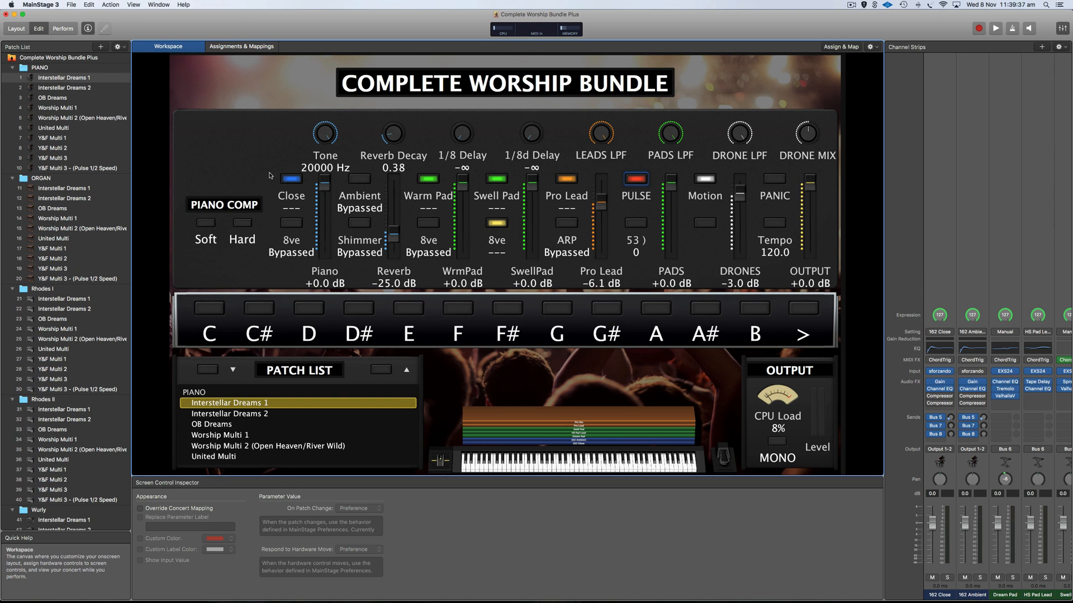
Bypass Close, check the PULSE and Tempo controls, then show the Patch Settings.
left_click(291, 179)
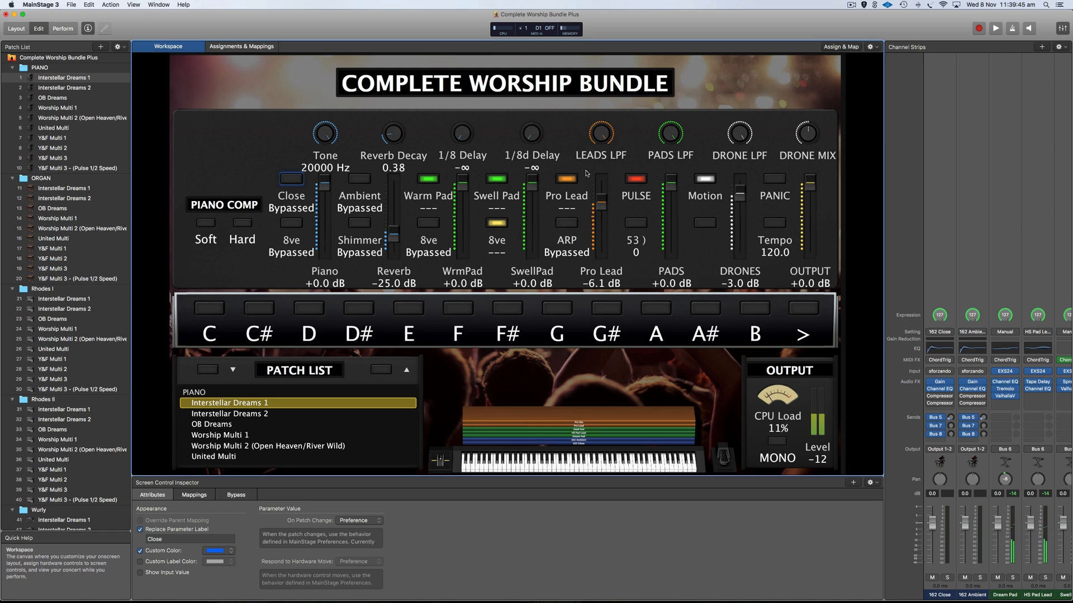
left_click(637, 179)
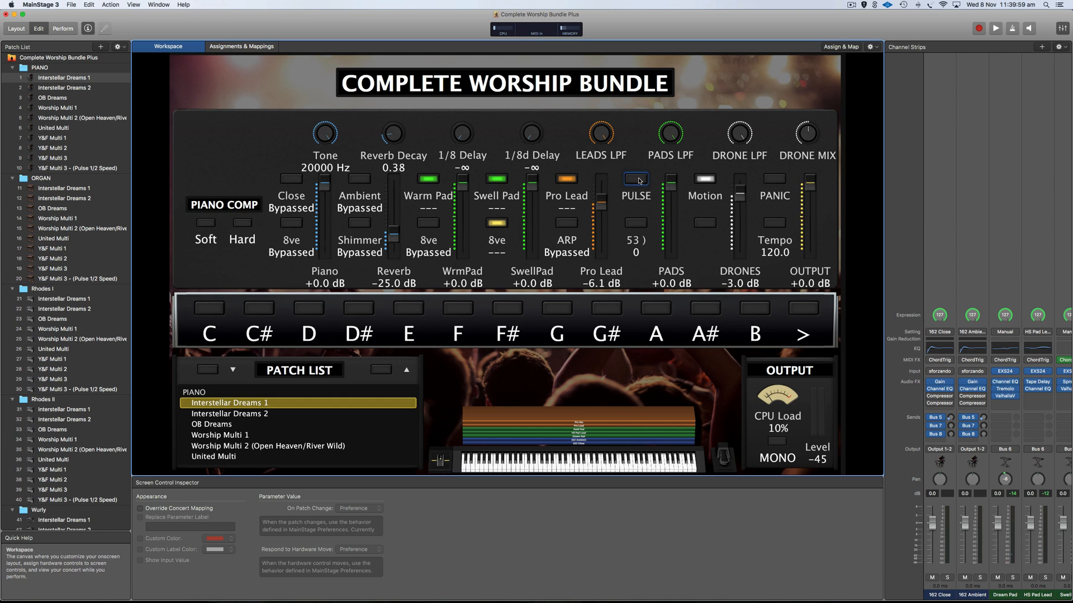
left_click(774, 223)
left_click(849, 328)
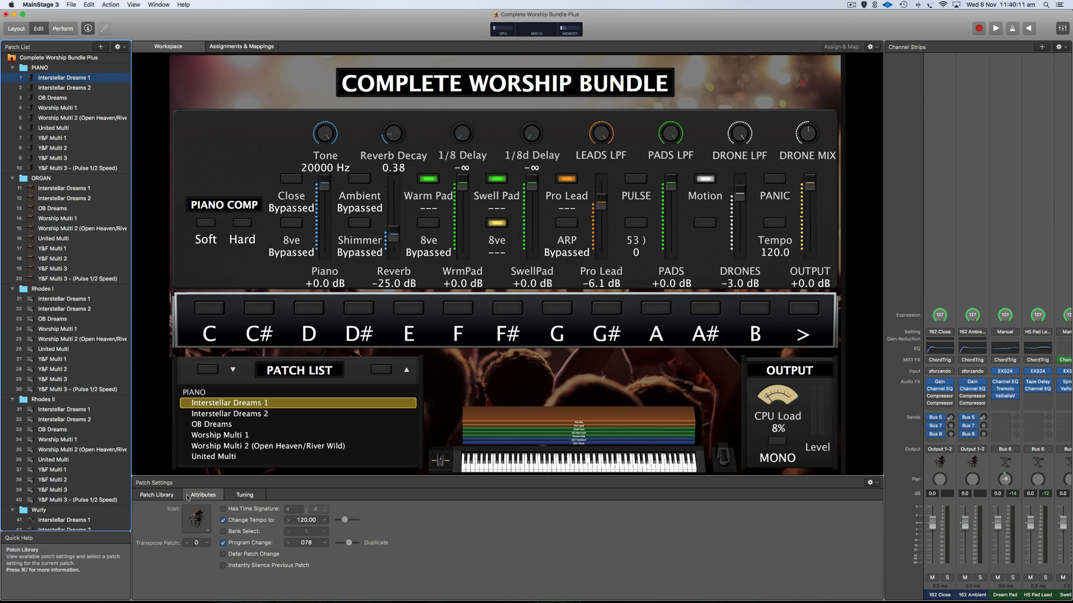
double_click(307, 521)
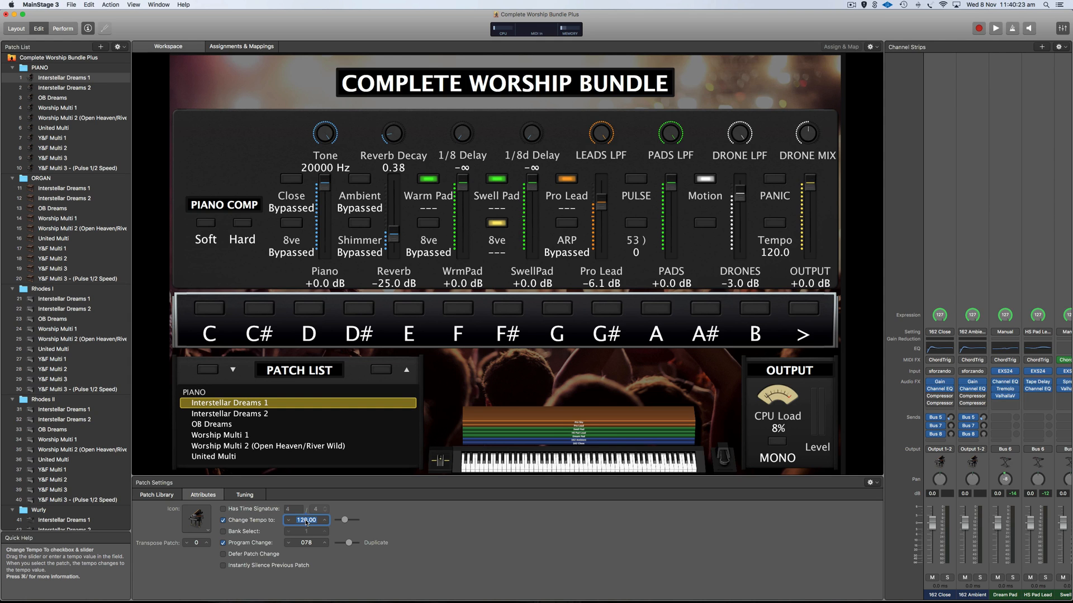
left_click(442, 518)
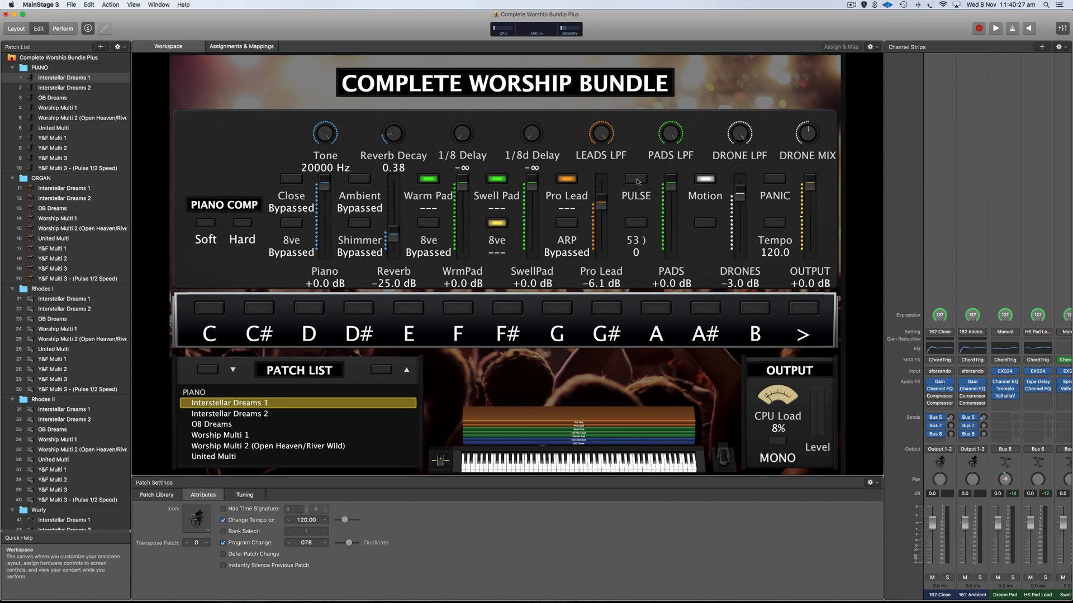
left_click(709, 179)
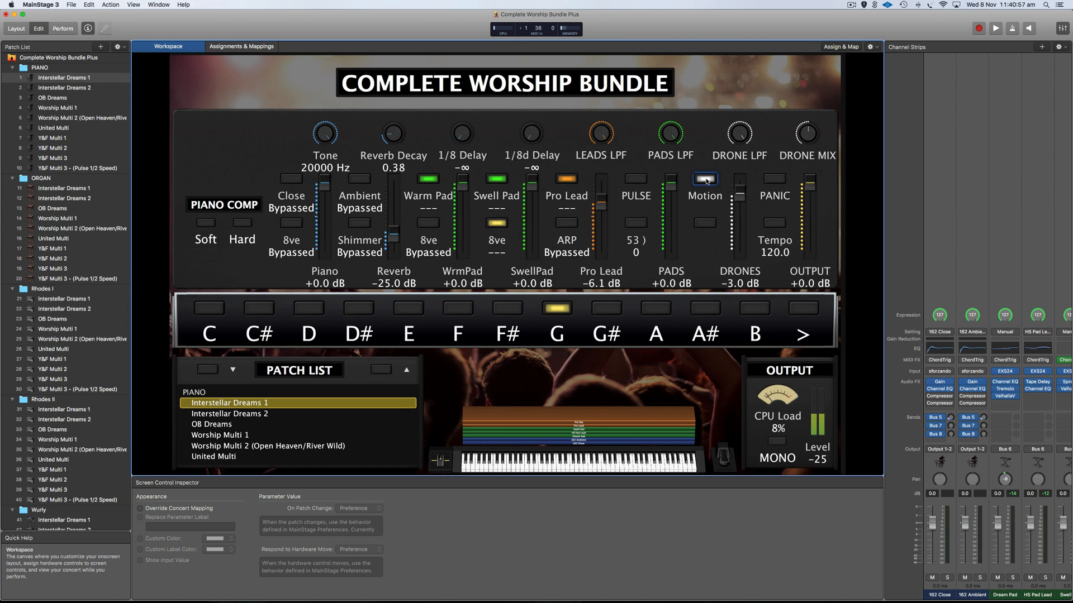
left_click(814, 312)
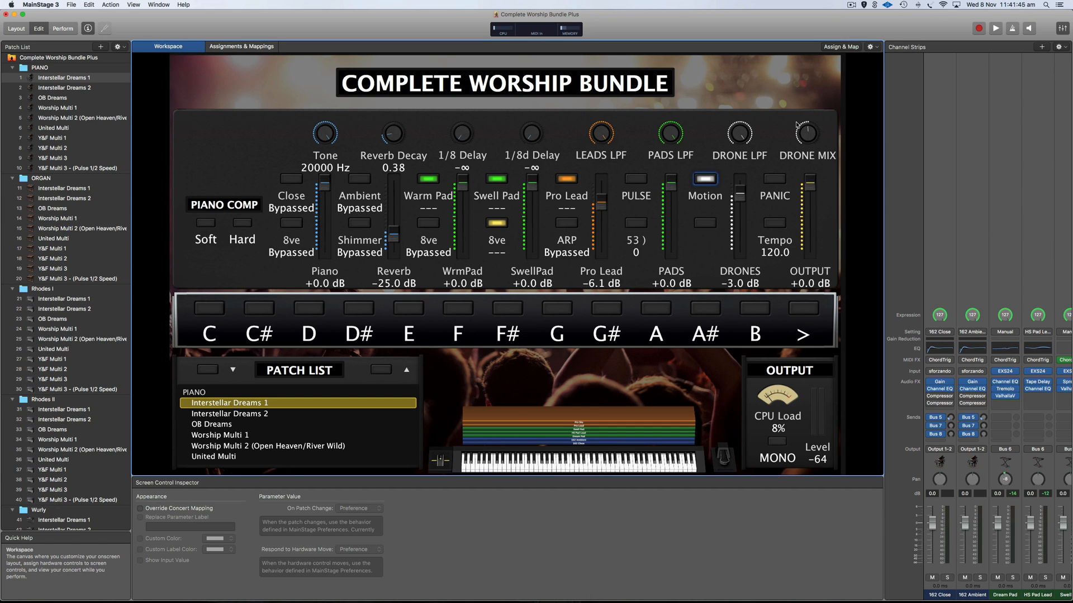
left_click(739, 190)
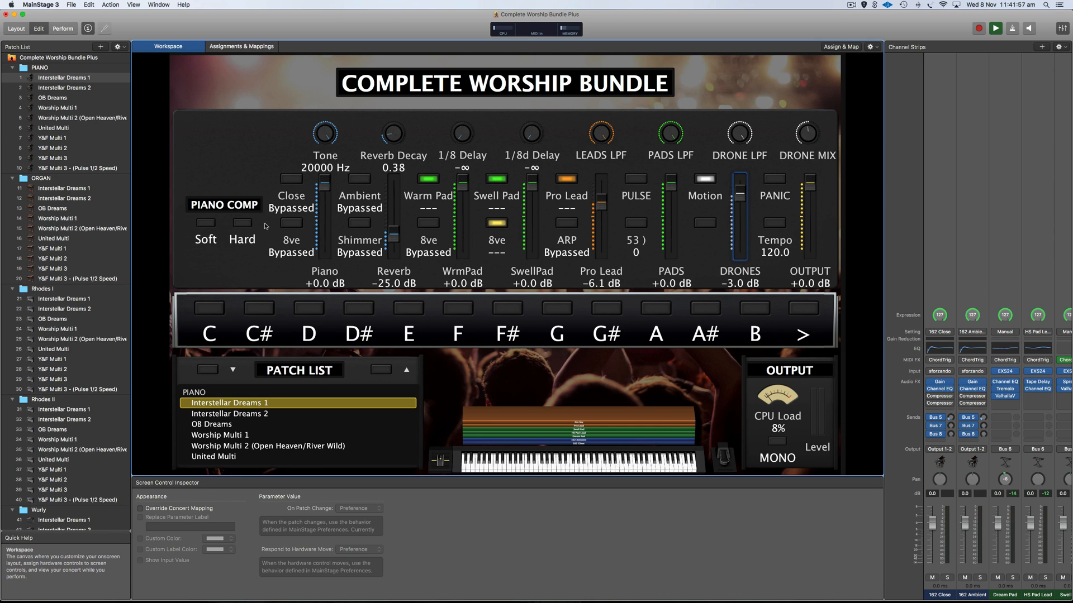
left_click(293, 226)
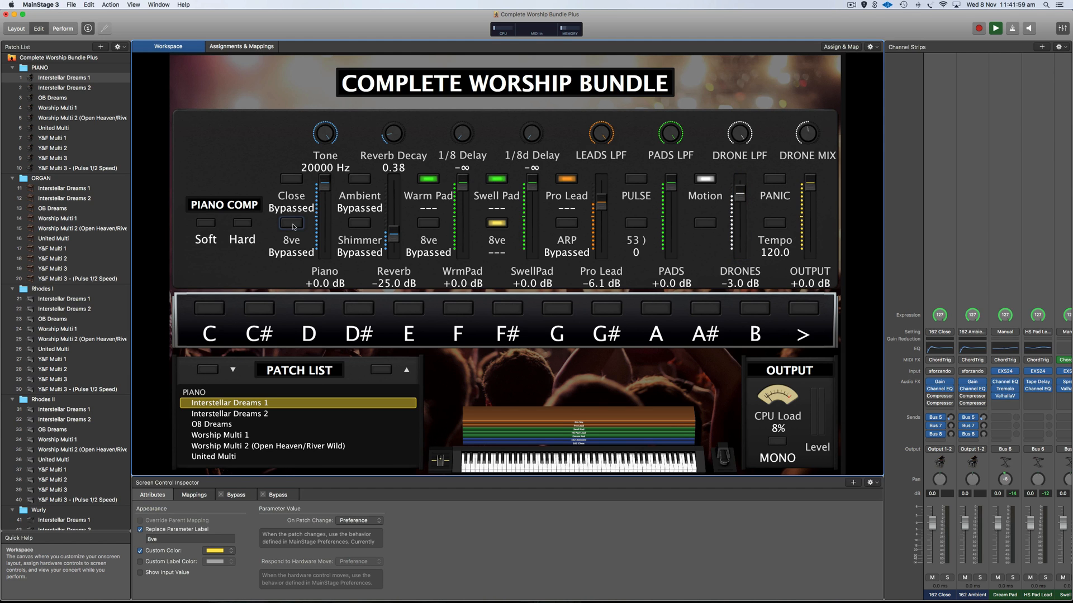
left_click(428, 179)
left_click(497, 179)
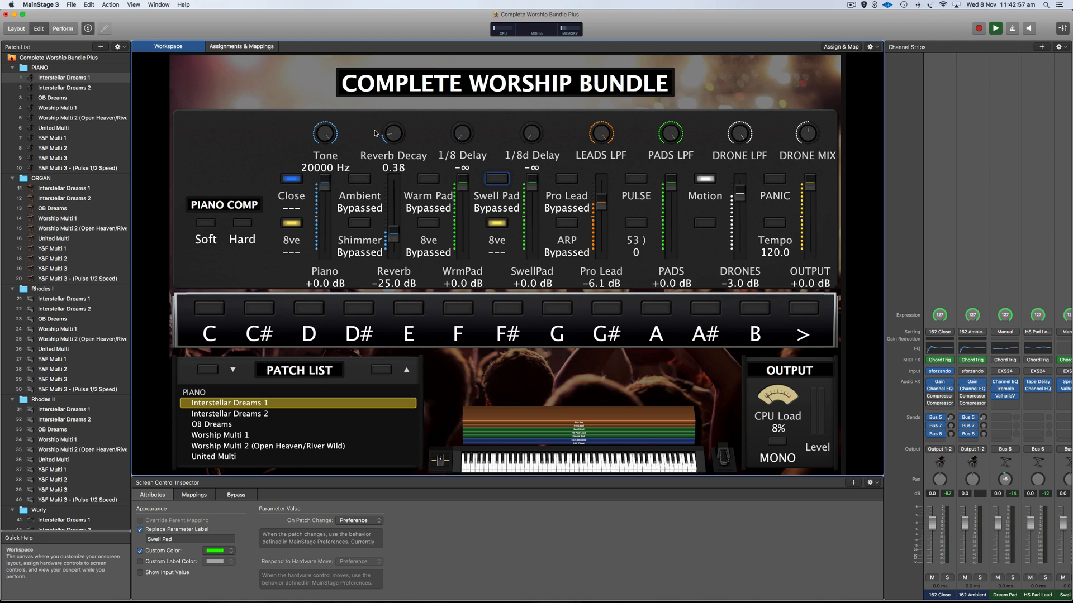
Toggle Shimmer on, check the Reverb Decay knob, then leave Shimmer bypassed.
left_click(359, 223)
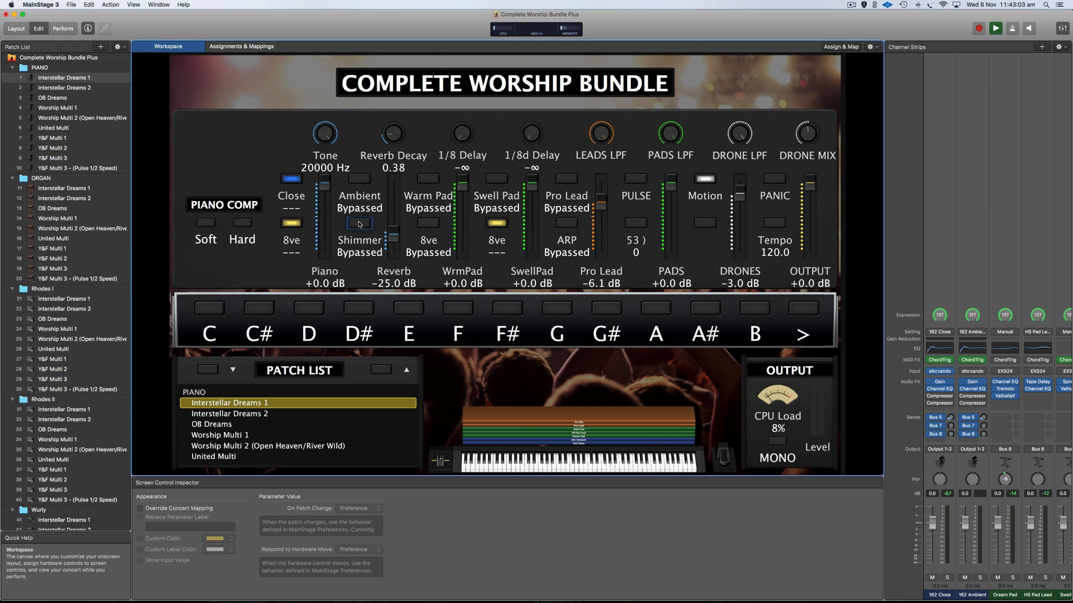
left_click(359, 224)
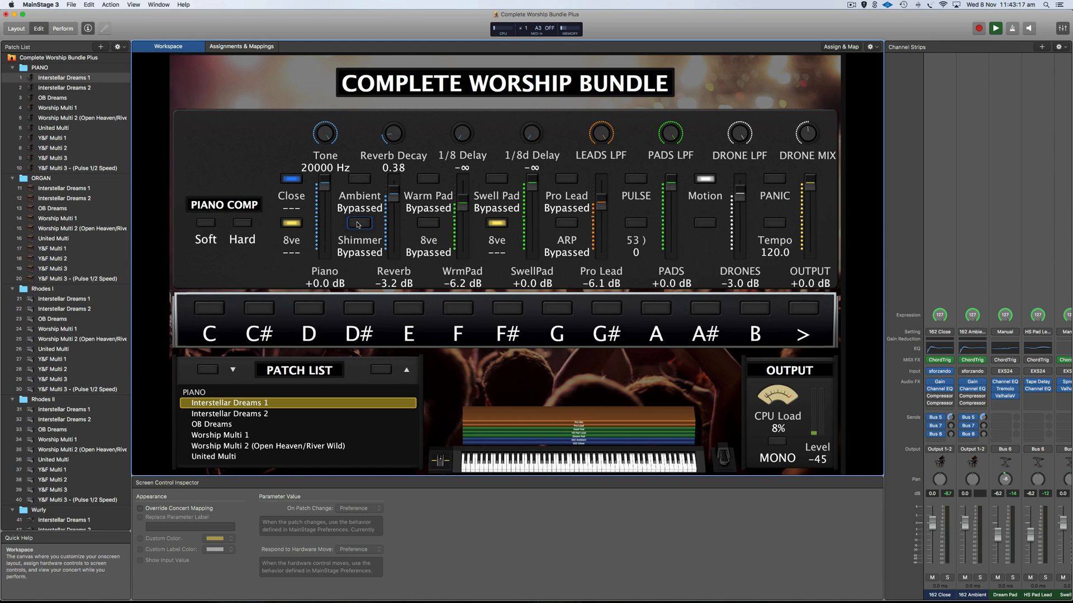
left_click(395, 142)
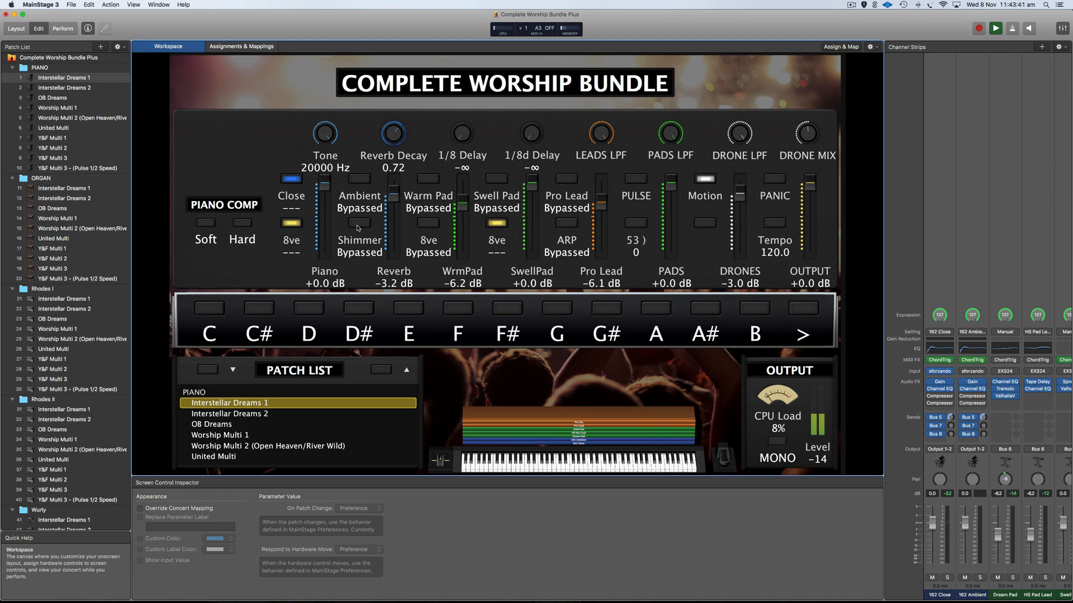
left_click(357, 226)
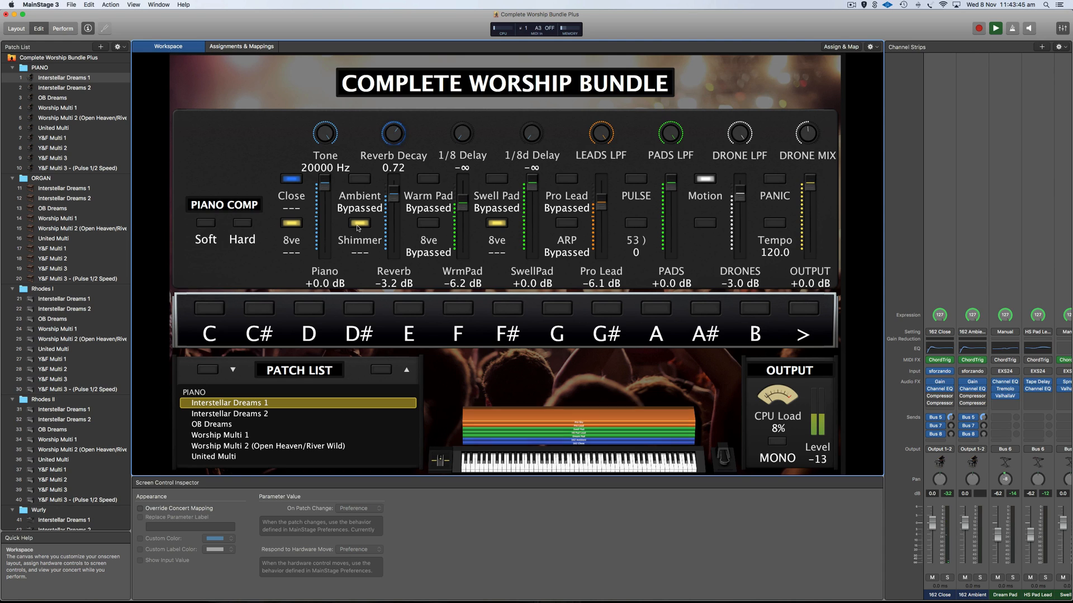
left_click(357, 226)
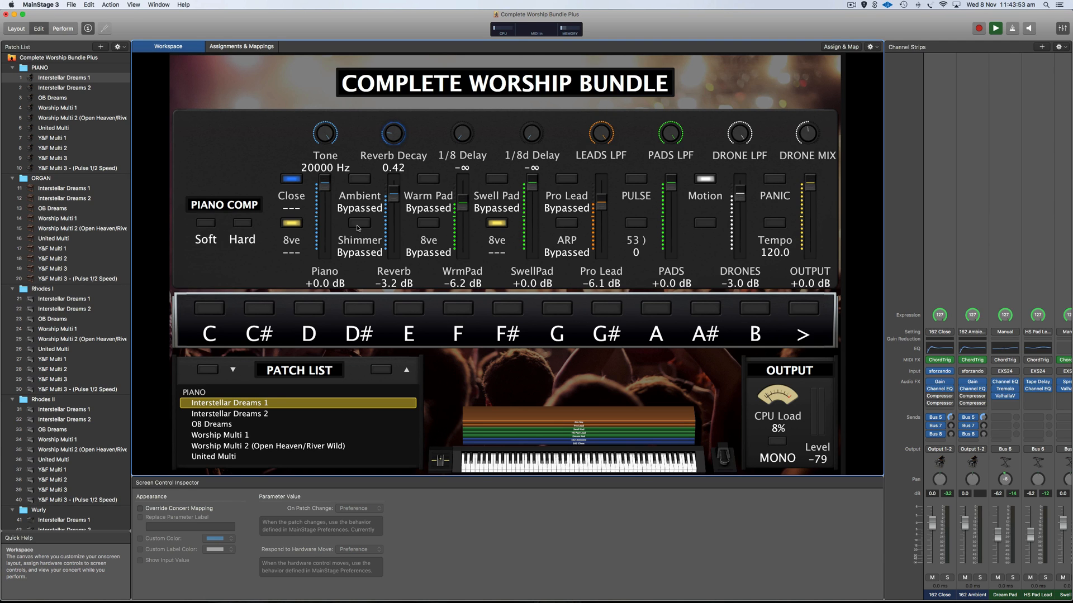
Check the 1/8 Delay knob, switch on Warm Pad and bypass the Close layer.
left_click(464, 134)
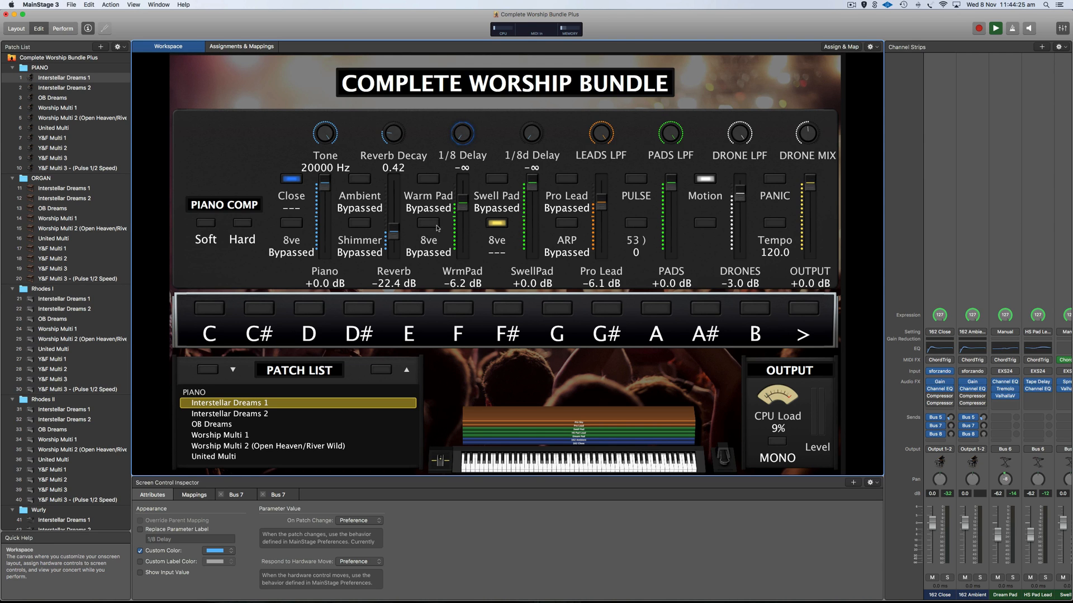
left_click(434, 226)
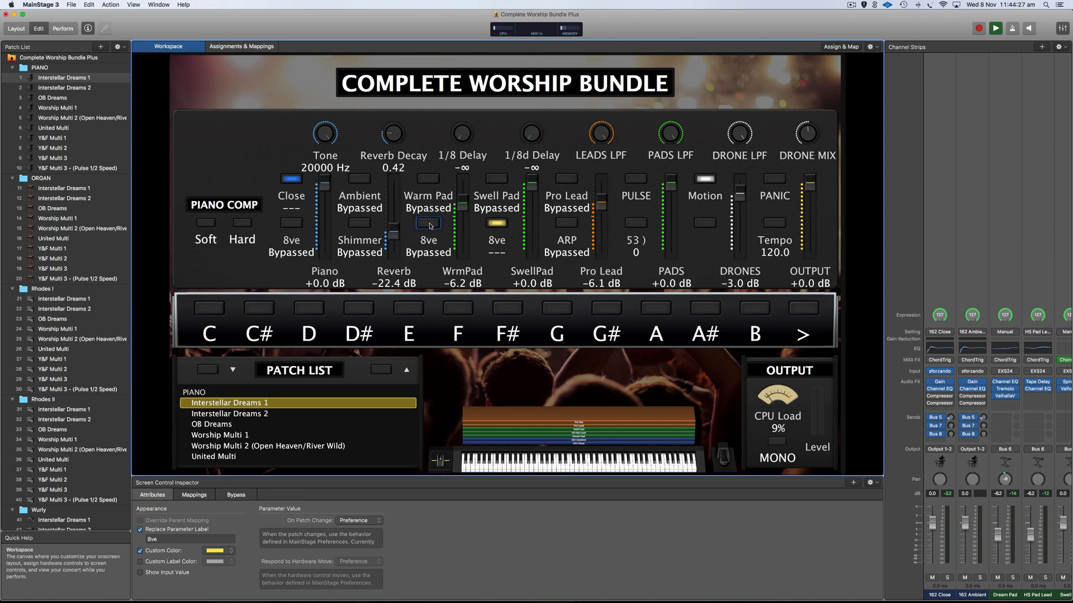
left_click(428, 178)
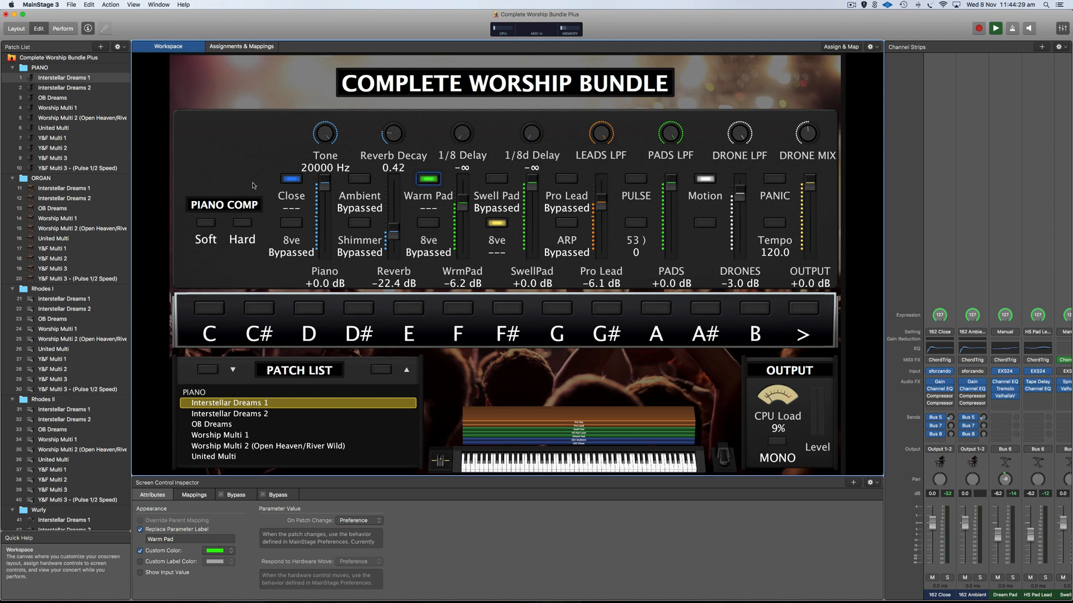
left_click(291, 178)
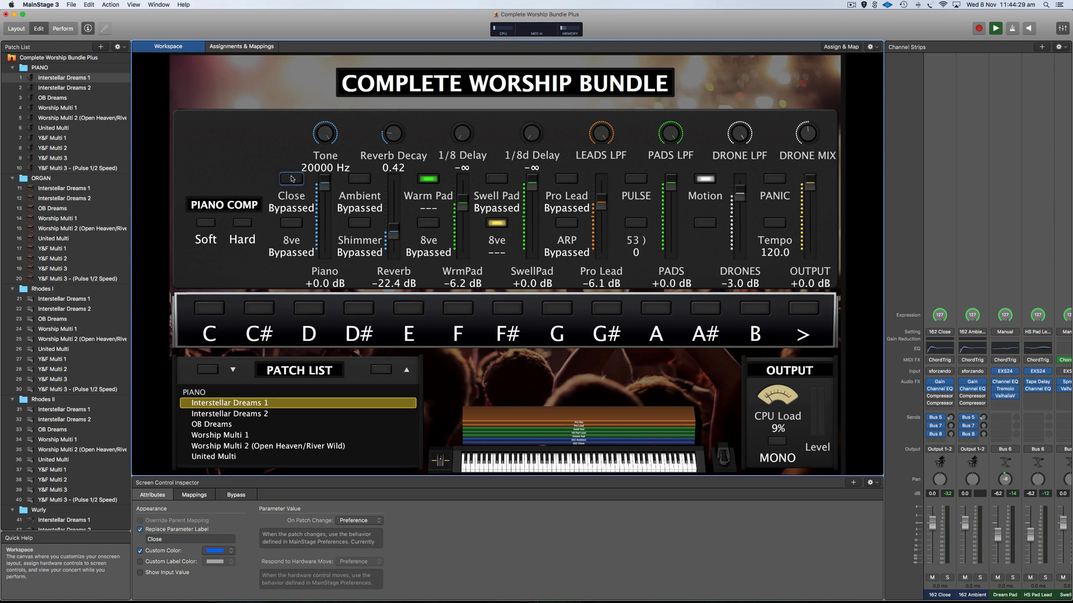
Toggle Warm Pad's 8ve layer on and back off, then select Swell Pad.
left_click(428, 223)
left_click(429, 223)
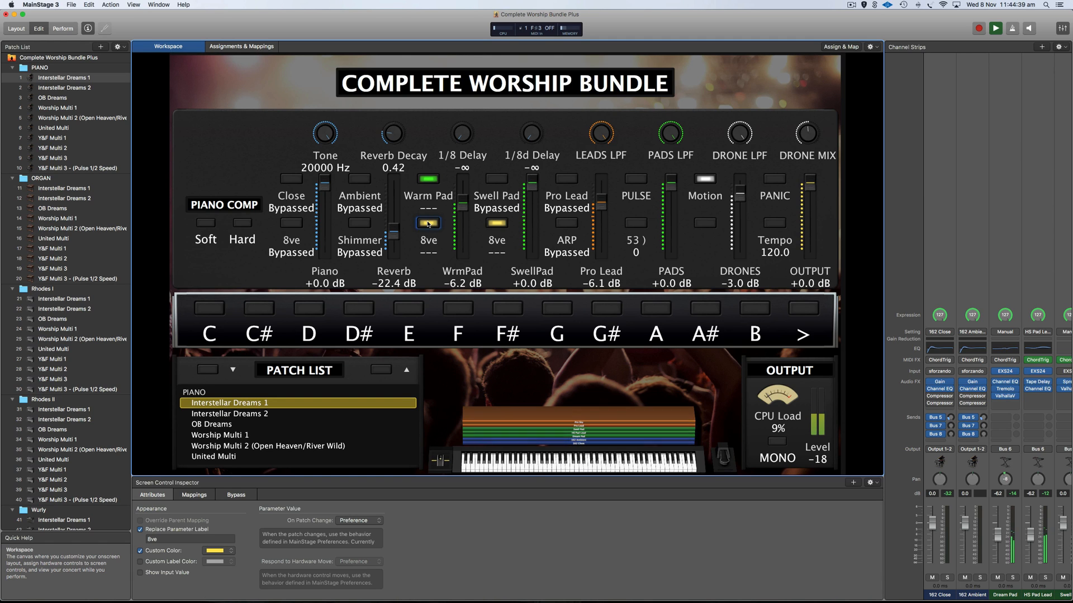
left_click(428, 223)
left_click(498, 179)
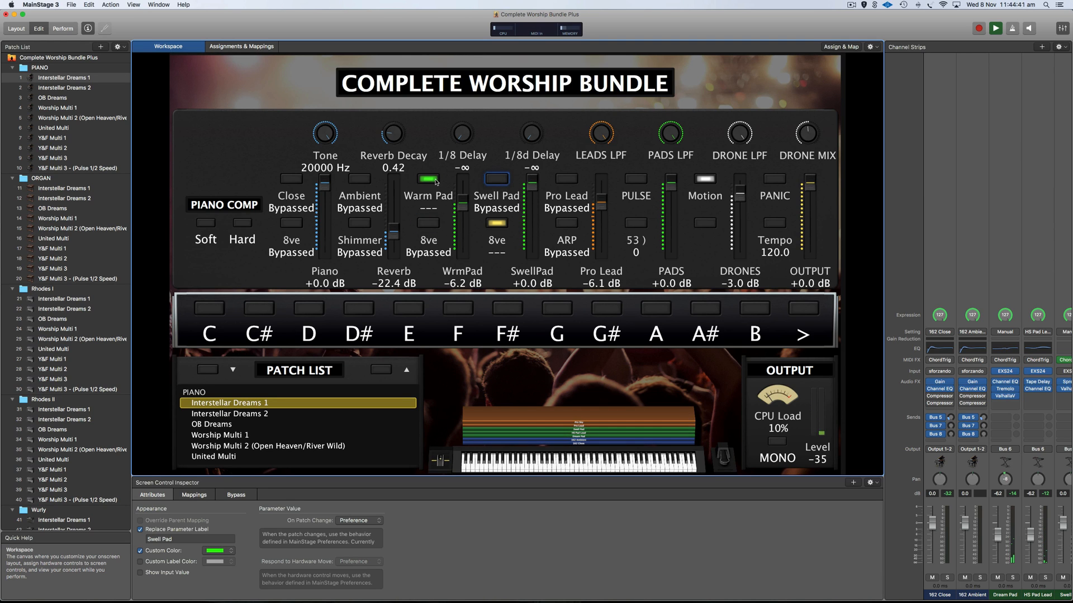
left_click(496, 180)
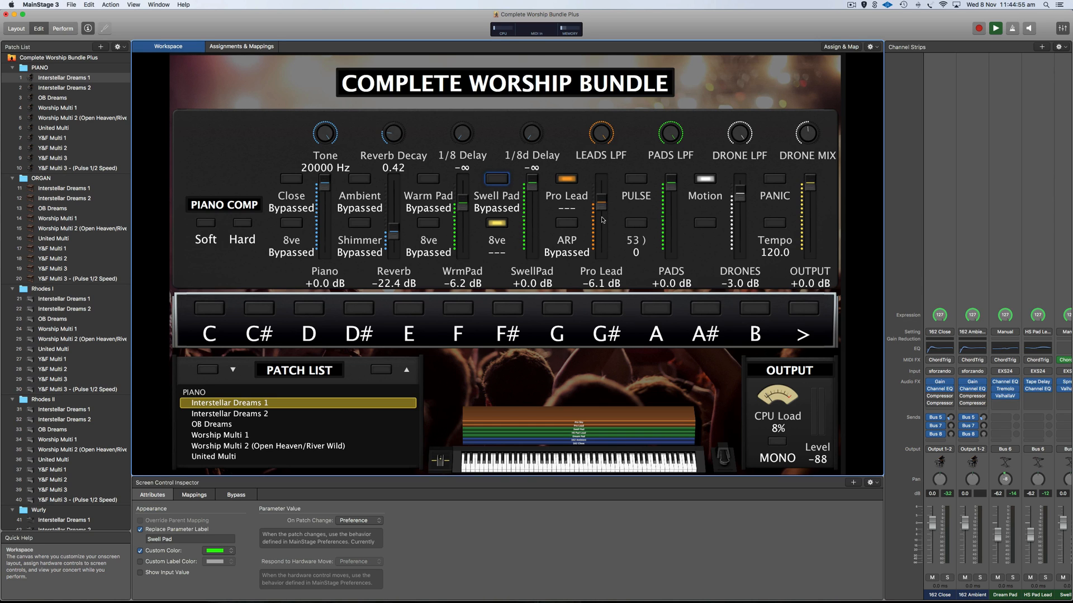
Toggle the ARP layer on and off, then check the Pro Lead fader and LEADS LPF knob.
left_click(568, 229)
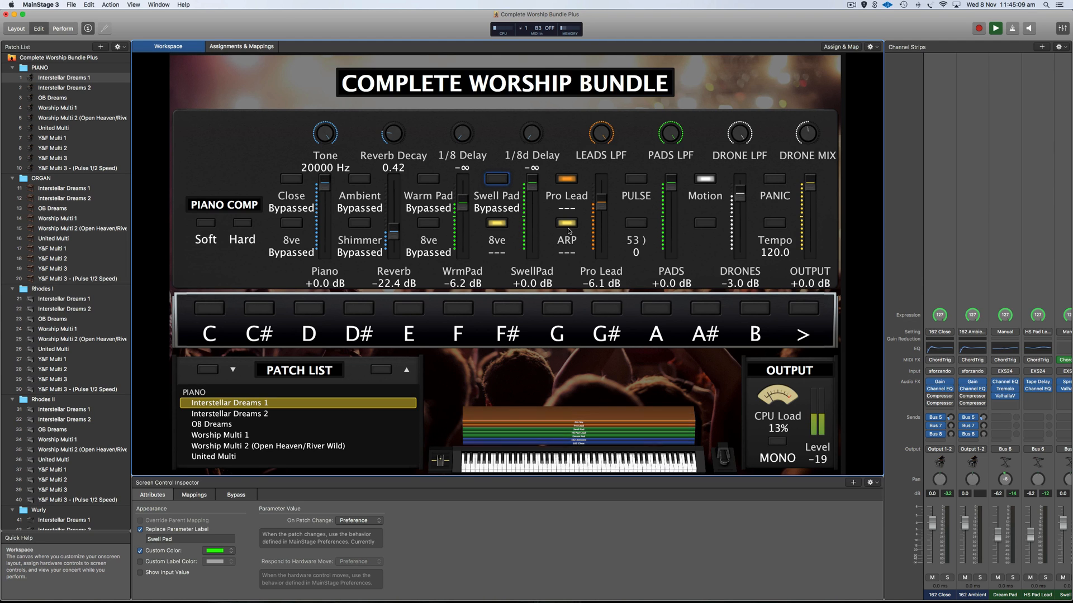
left_click(568, 229)
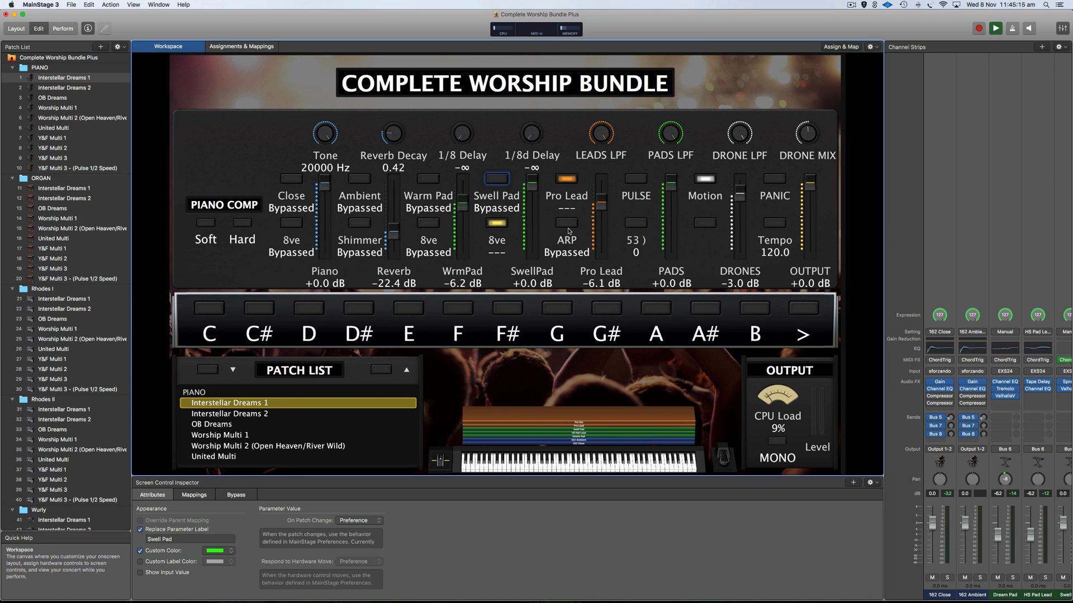
left_click(598, 218)
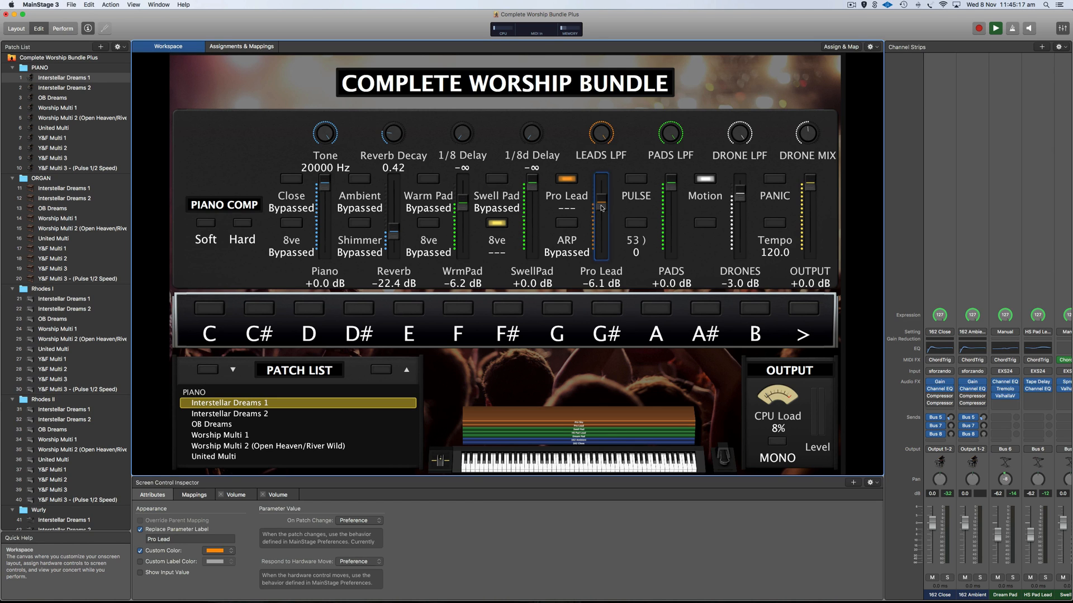
left_click(601, 137)
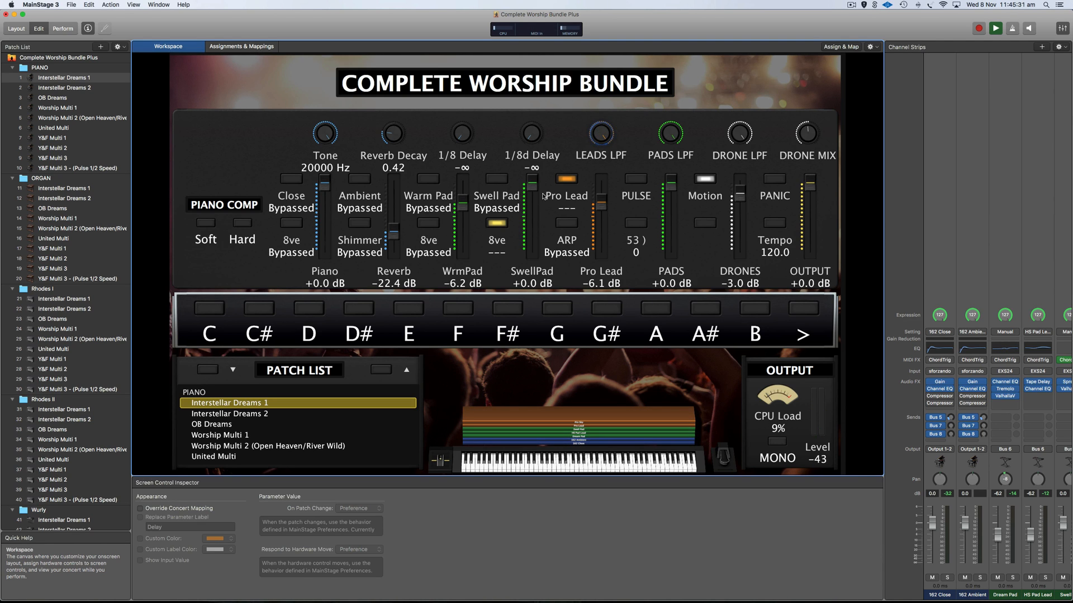
Turn on the Swell Pad and Warm Pad layers and toggle the Pro Lead layer.
left_click(565, 180)
left_click(501, 182)
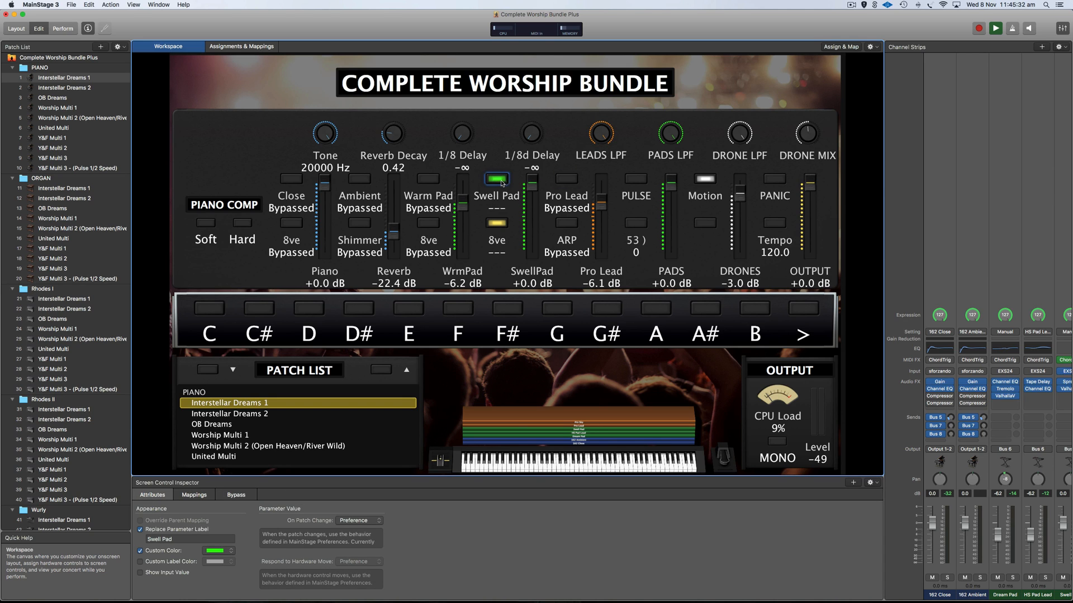
left_click(435, 181)
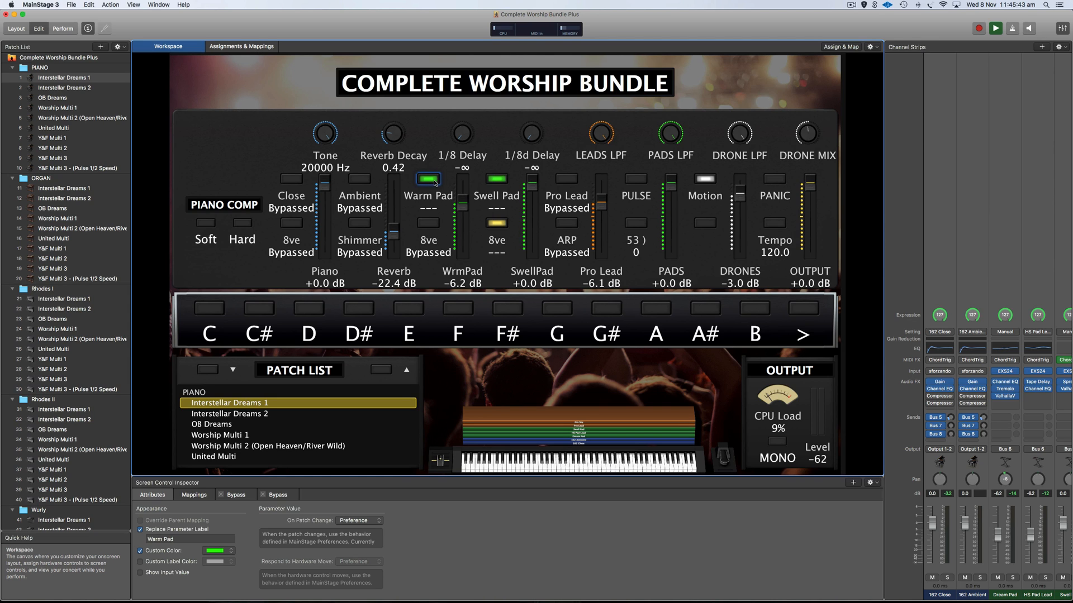
left_click(561, 179)
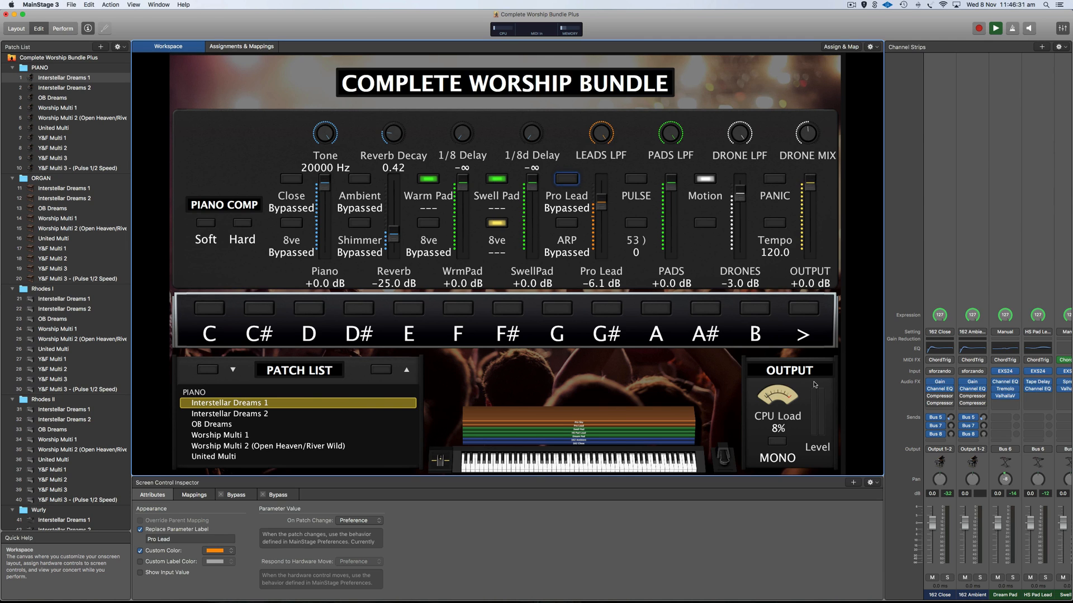
left_click(785, 383)
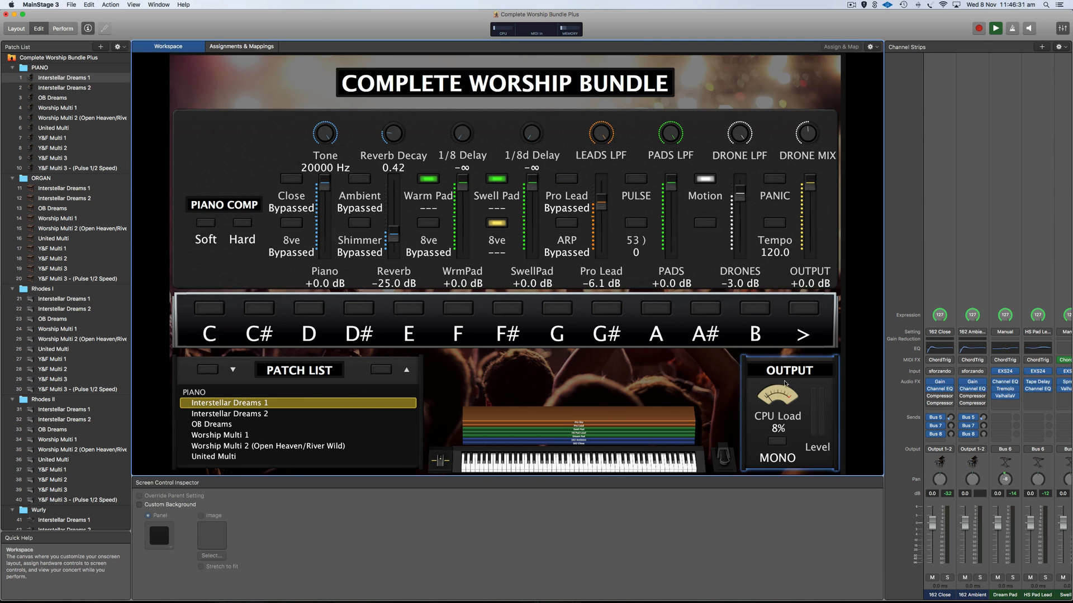
left_click(781, 441)
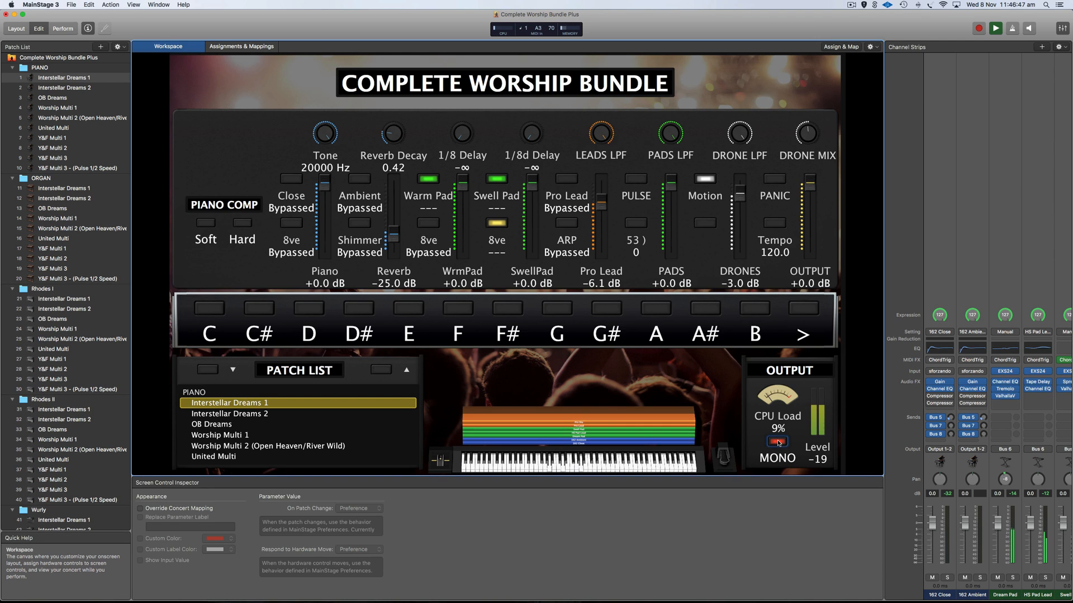
left_click(778, 443)
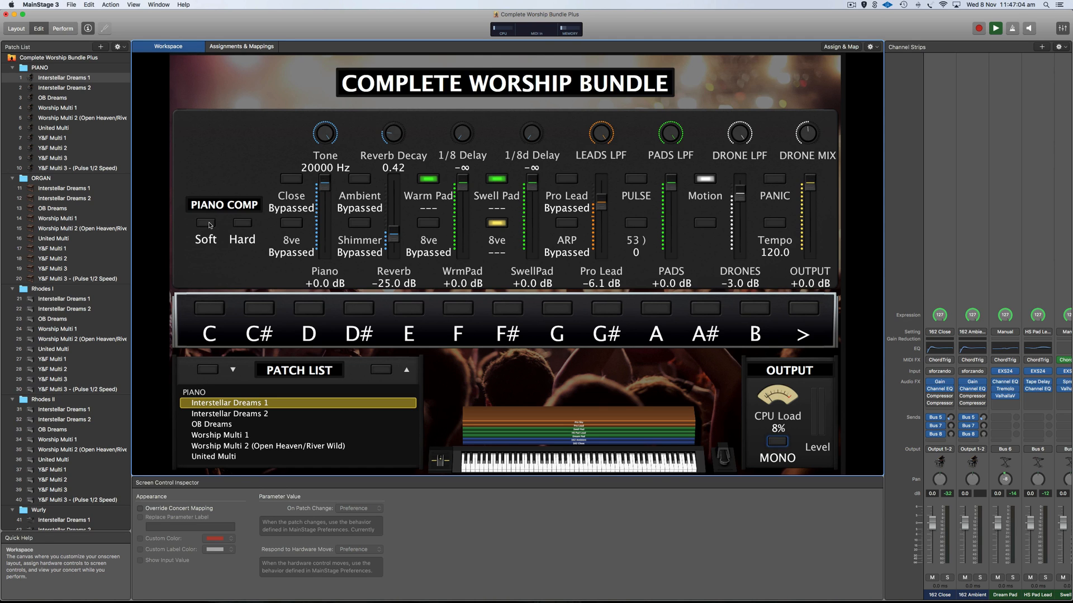
Re-enable the Close layer, then try Soft and Hard piano compression, leaving both off.
left_click(292, 184)
left_click(292, 179)
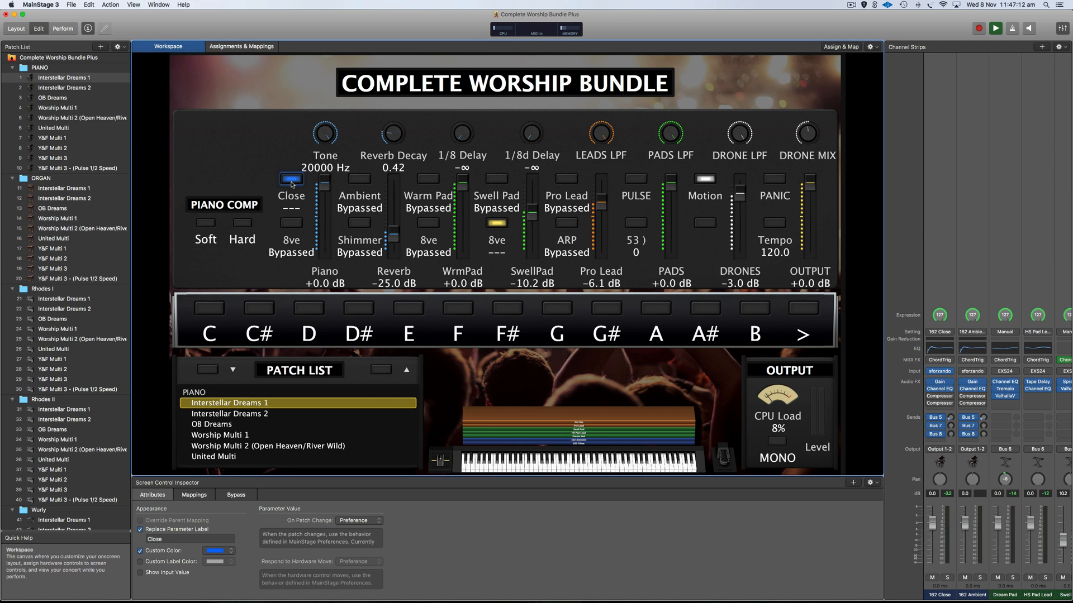
left_click(205, 224)
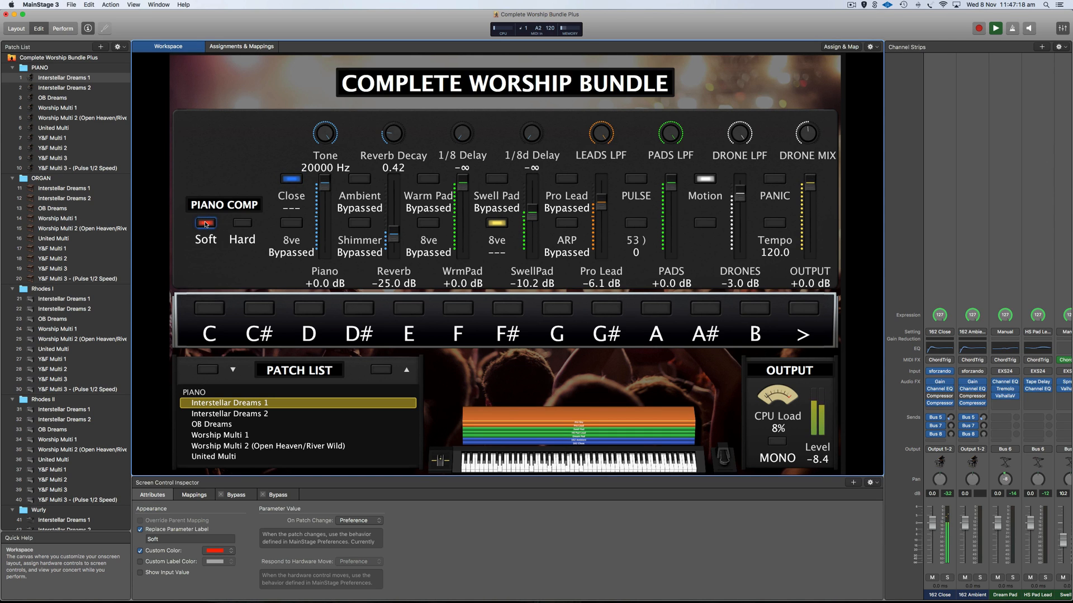
left_click(242, 224)
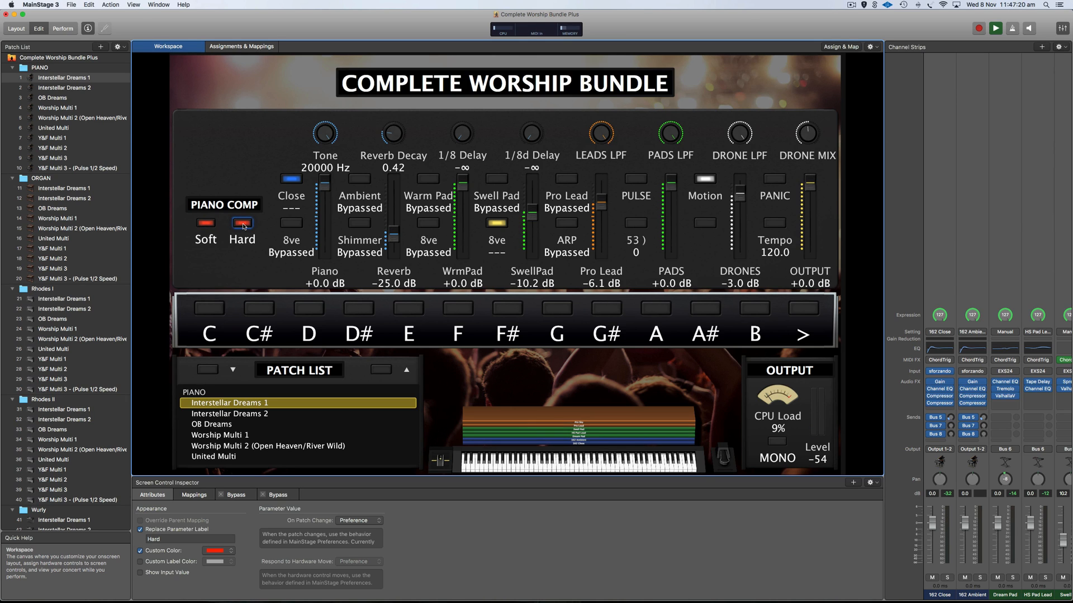
left_click(205, 225)
left_click(205, 224)
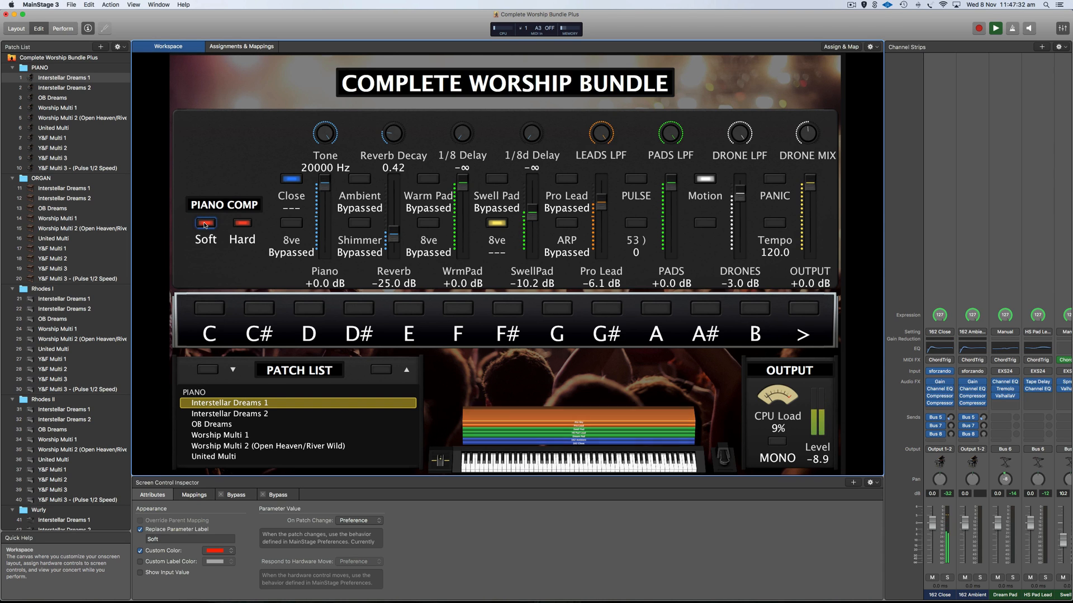
left_click(241, 225)
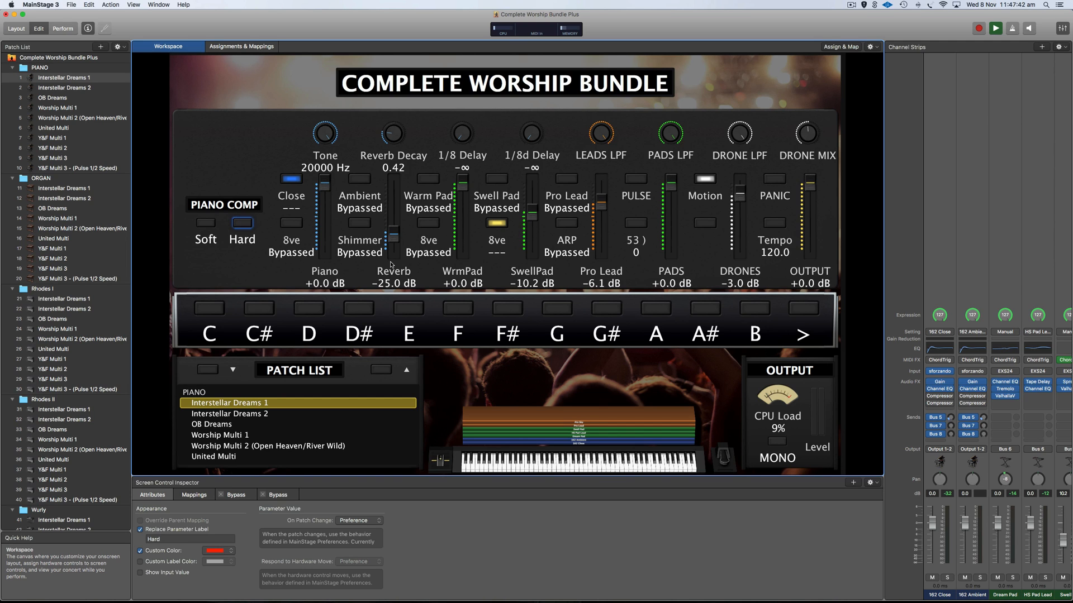
Visit Interstellar Dreams 2, return to Dreams 1, and toggle the Close sound on and off.
left_click(83, 89)
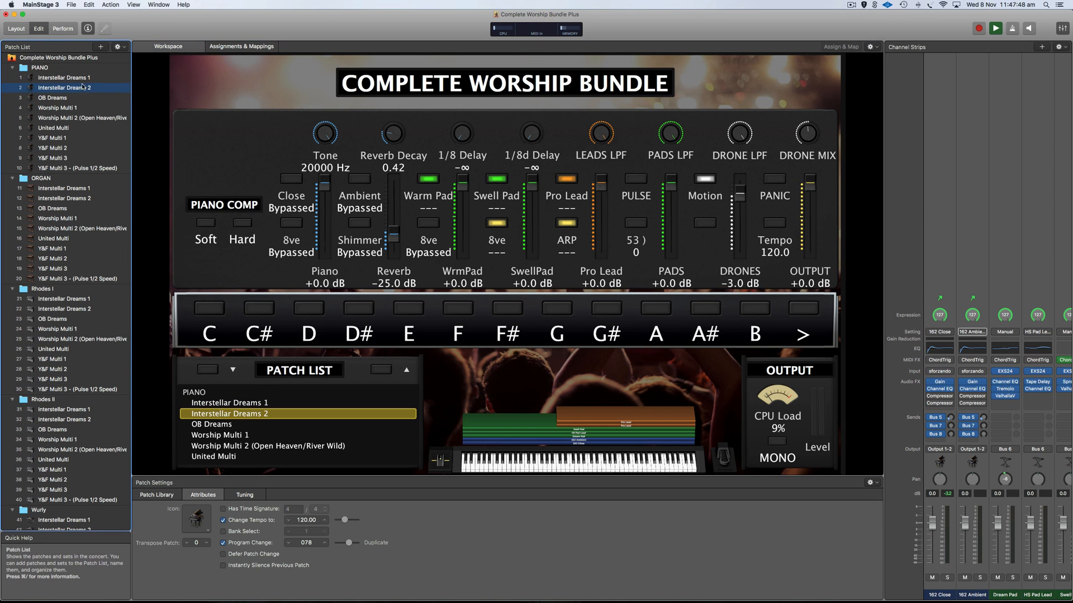
left_click(83, 77)
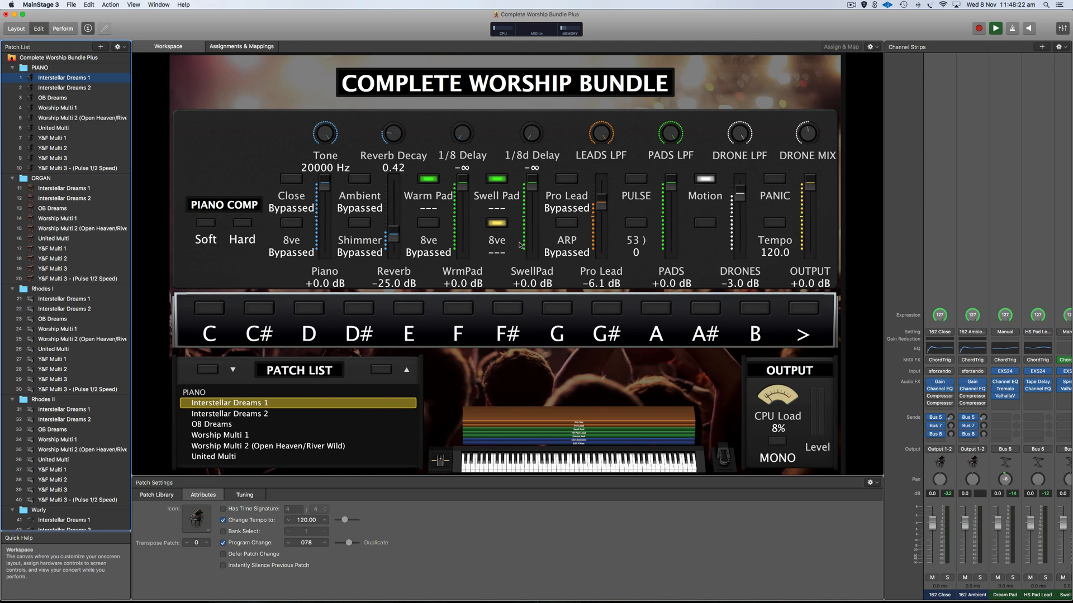
left_click(291, 180)
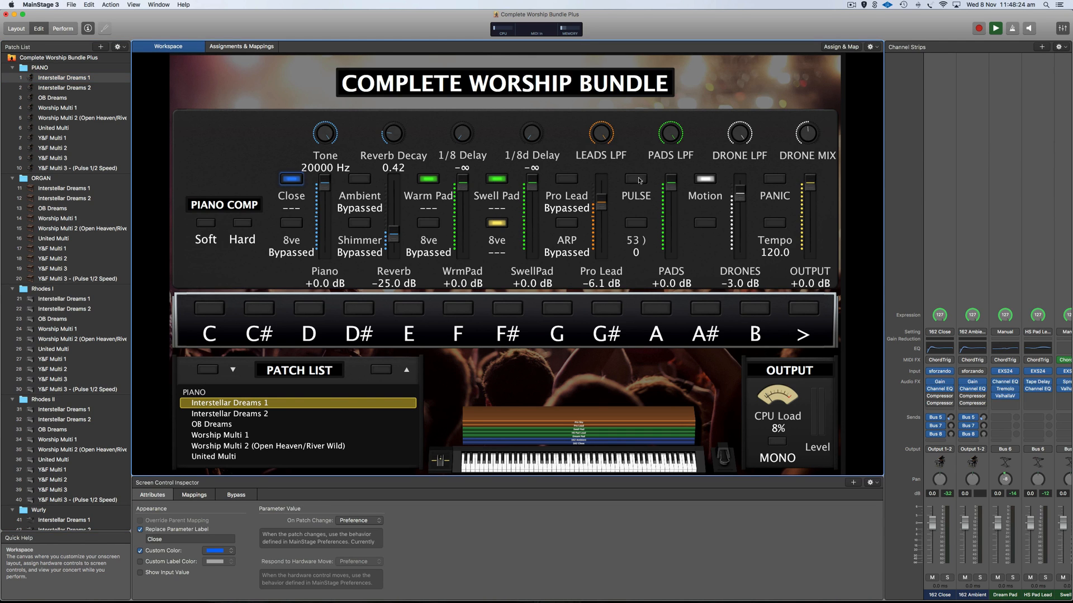
left_click(292, 180)
left_click(66, 78)
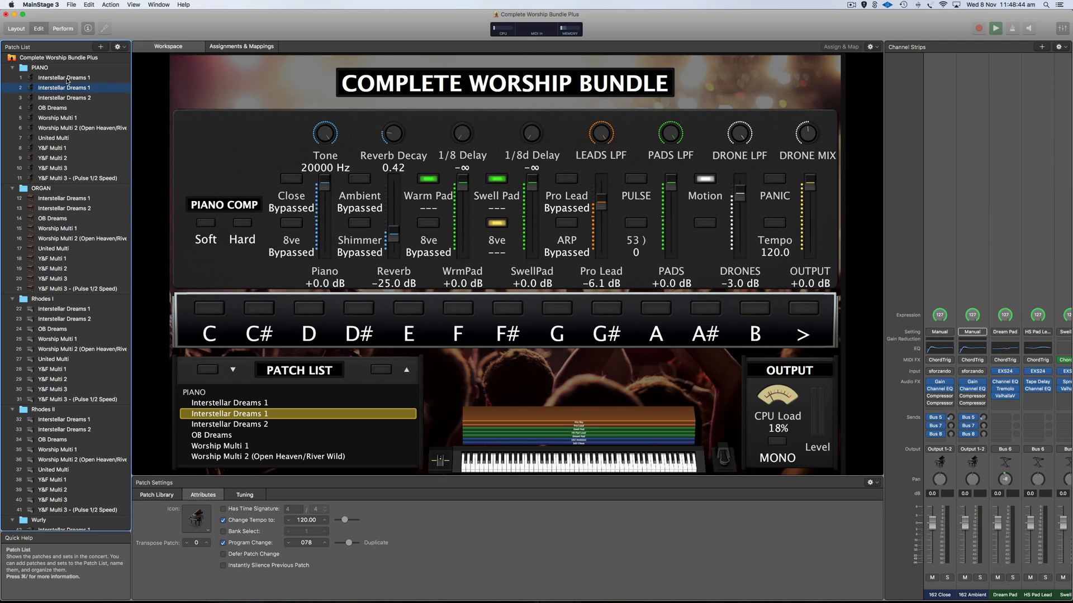
Rename the copied patch to 'Interstellar Dreams 1 EDITED'.
double_click(93, 88)
type("E")
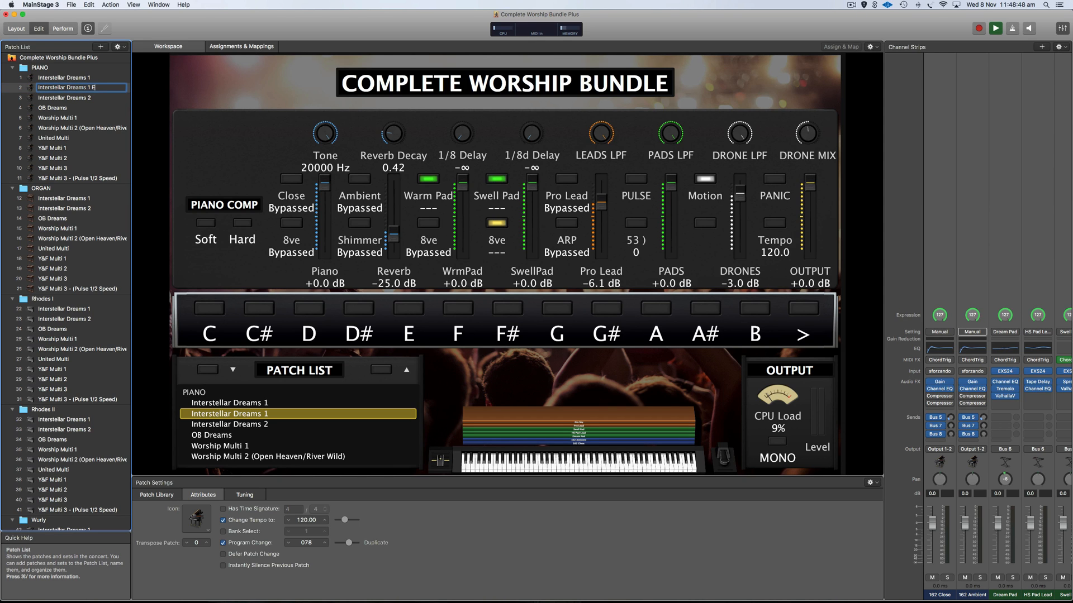
type("DITED")
key("Return")
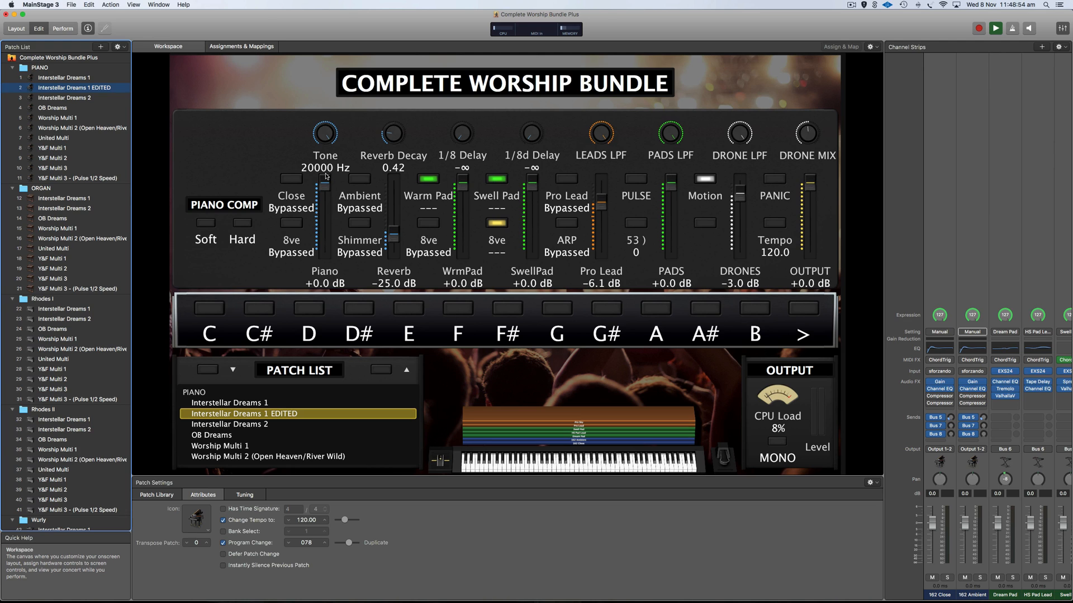
Set the Close bypass control's saved value to not bypassed, then compare with the original.
left_click(296, 181)
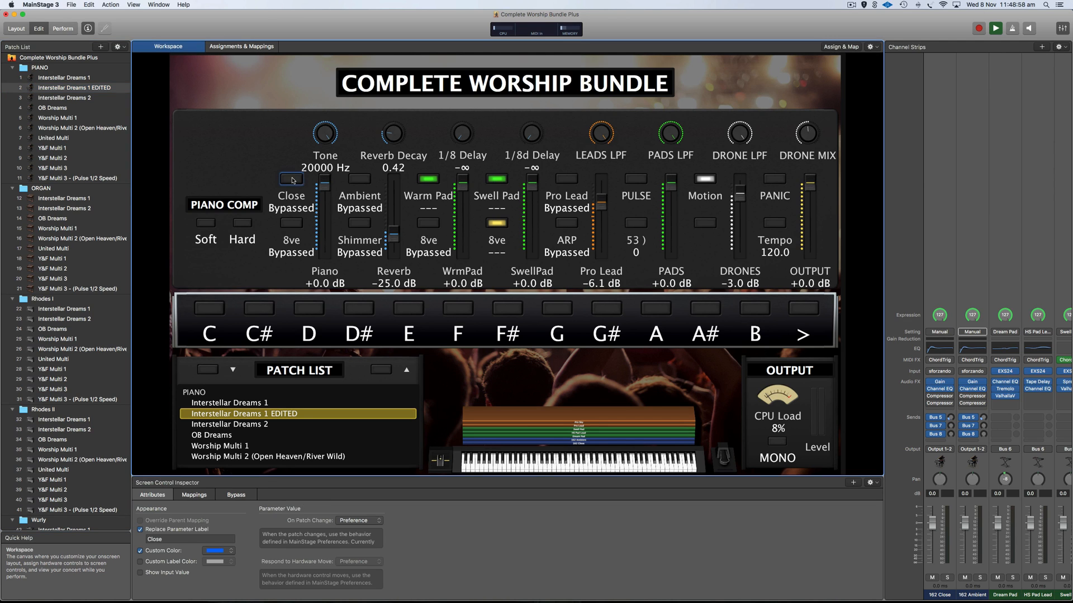
left_click(236, 495)
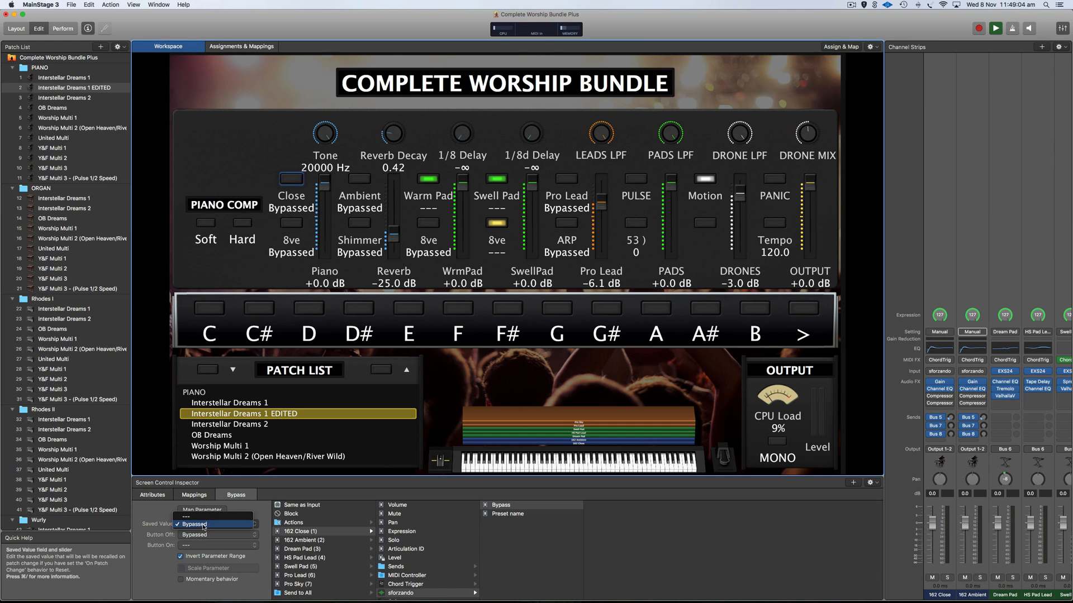
left_click(186, 526)
left_click(206, 518)
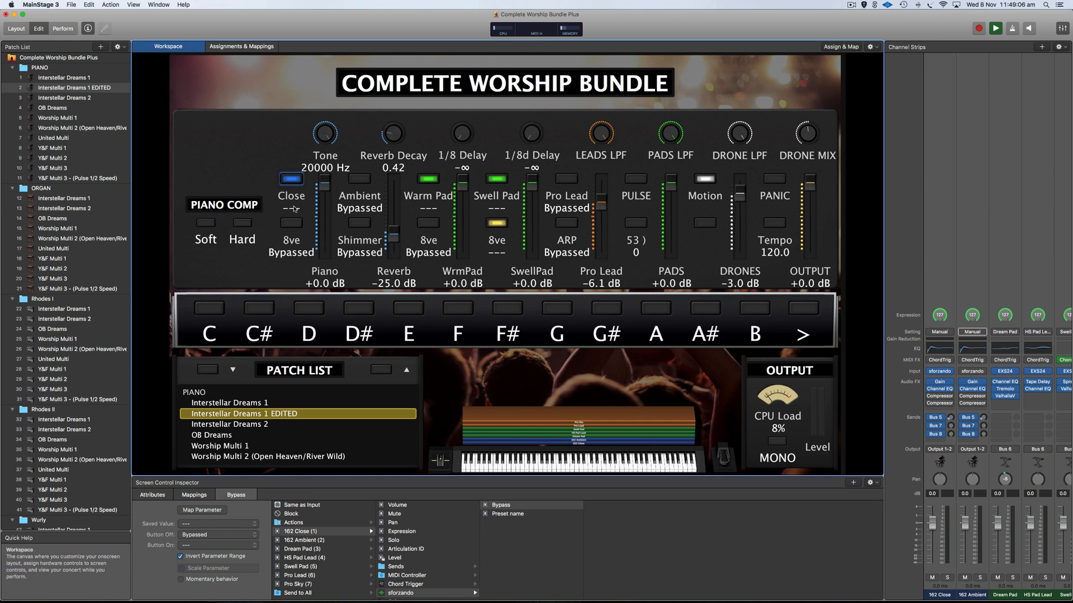
left_click(92, 79)
left_click(91, 87)
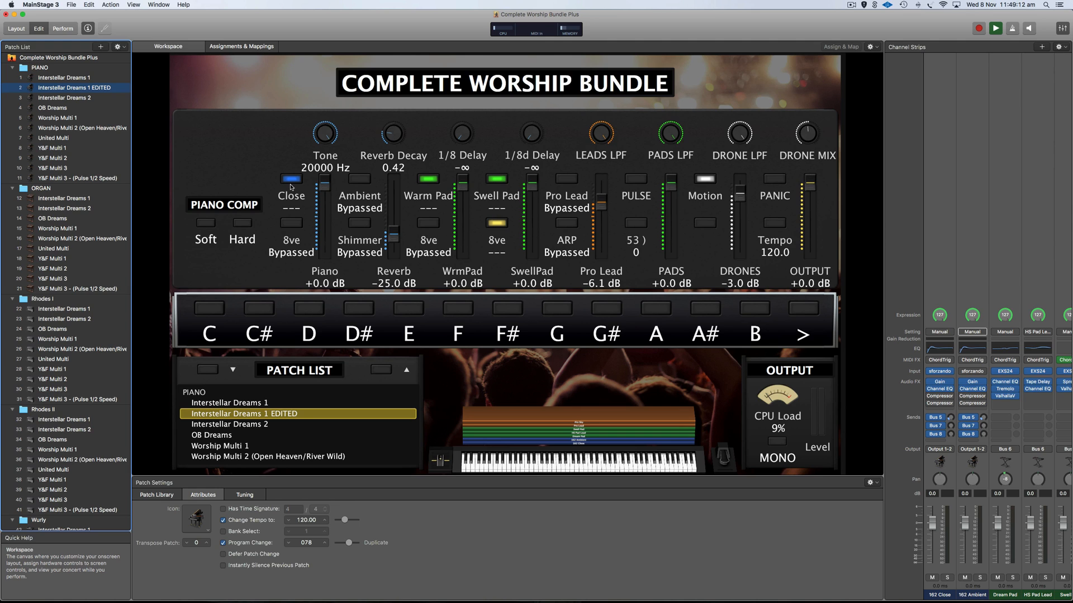
Save the 8ve and 162 Ambient layers as not bypassed and reload the EDITED patch.
left_click(297, 225)
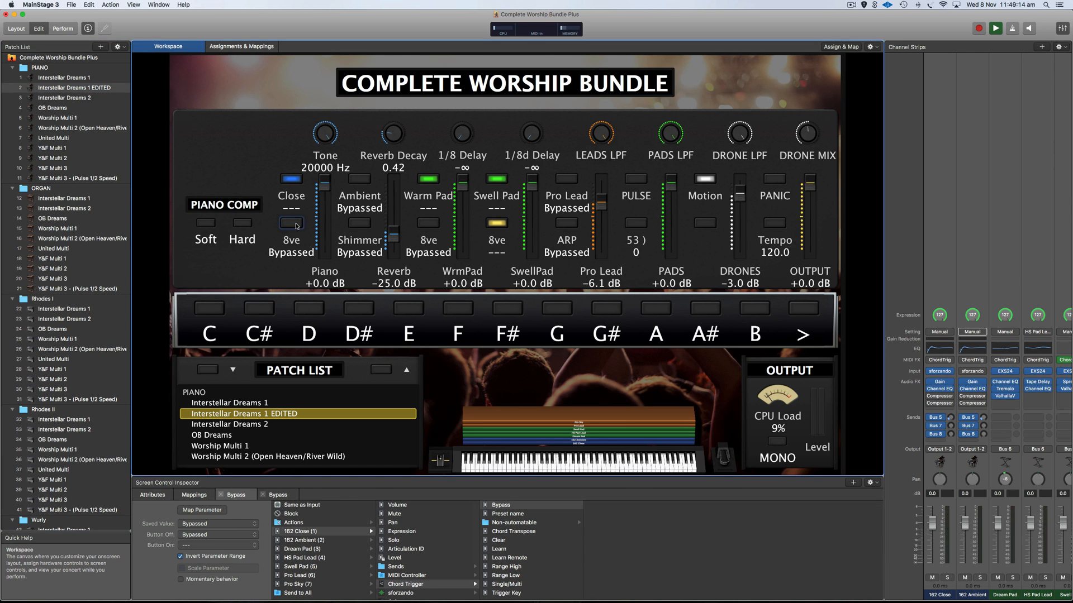
left_click(297, 225)
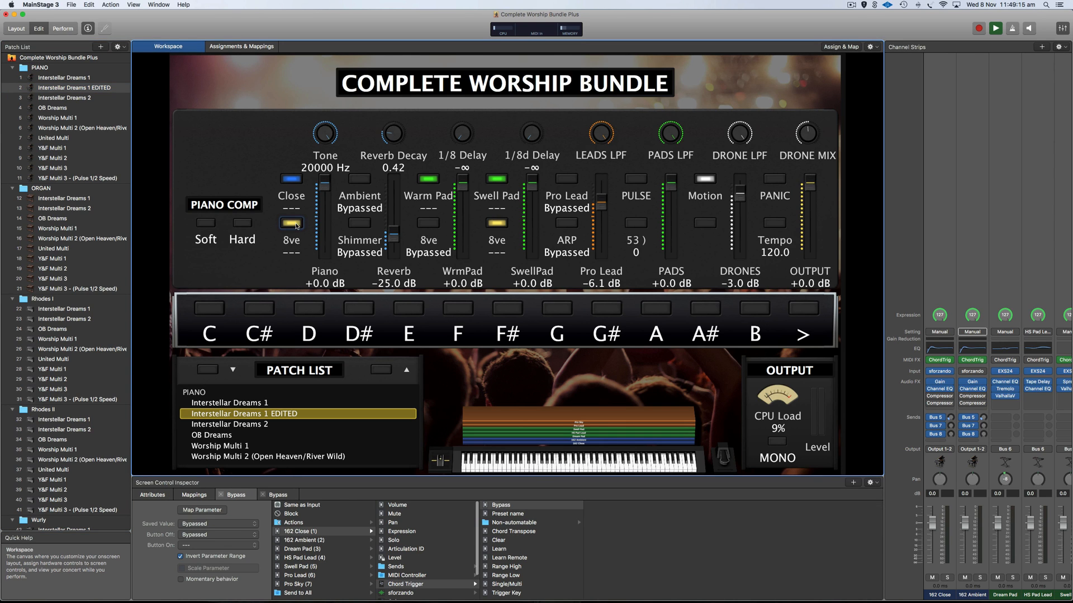
left_click(214, 522)
left_click(214, 517)
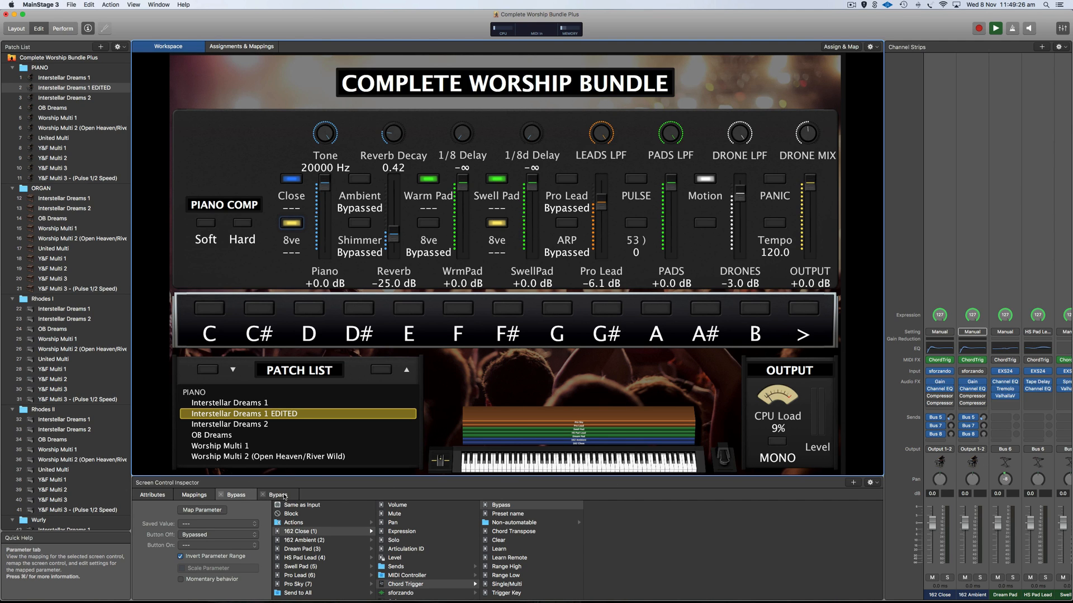
left_click(283, 496)
left_click(201, 523)
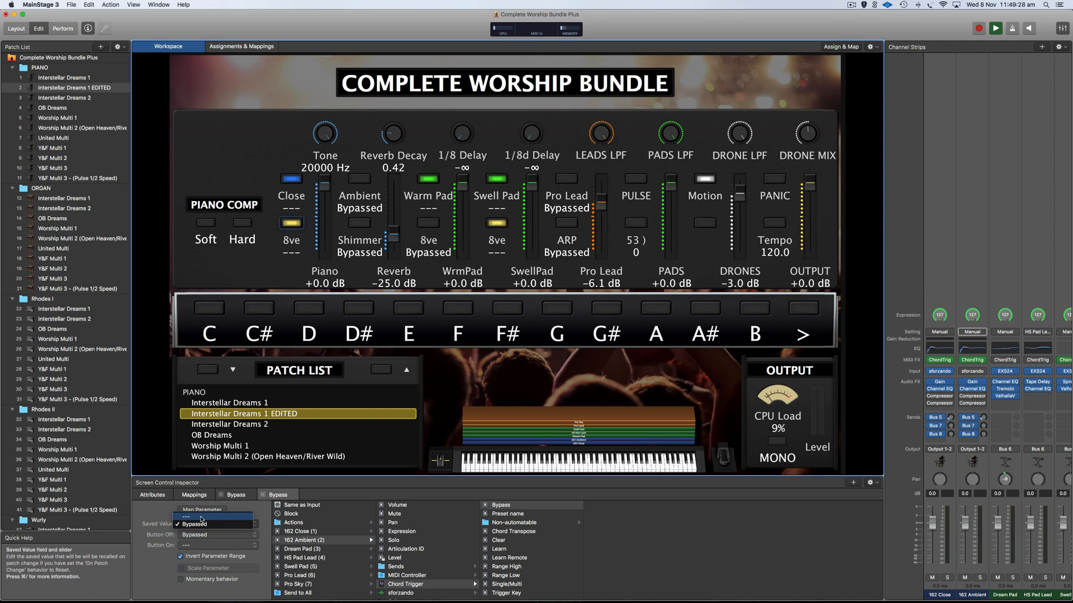
left_click(201, 518)
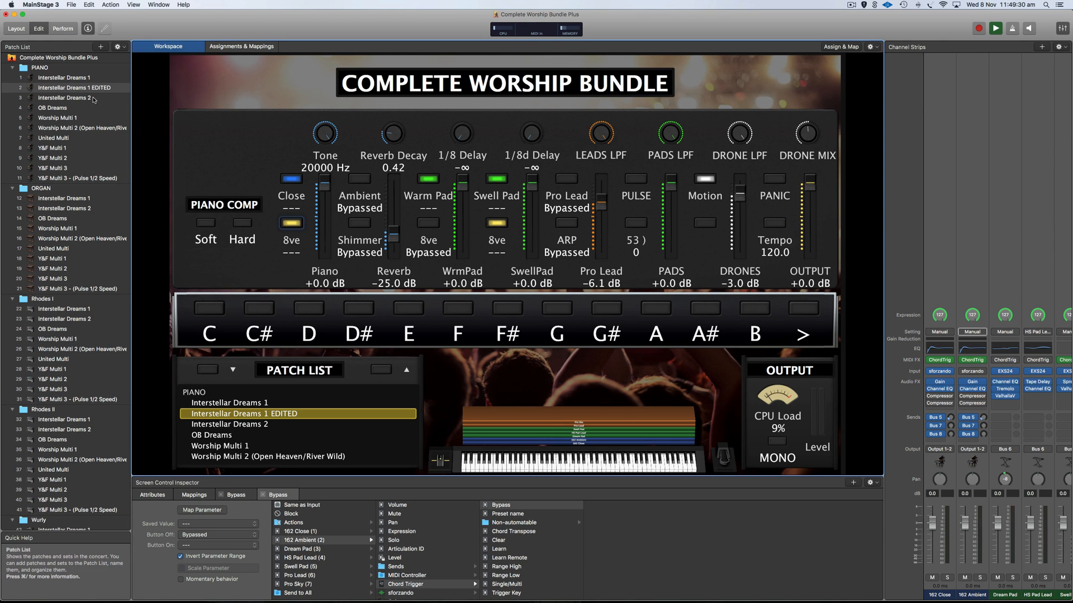
left_click(71, 89)
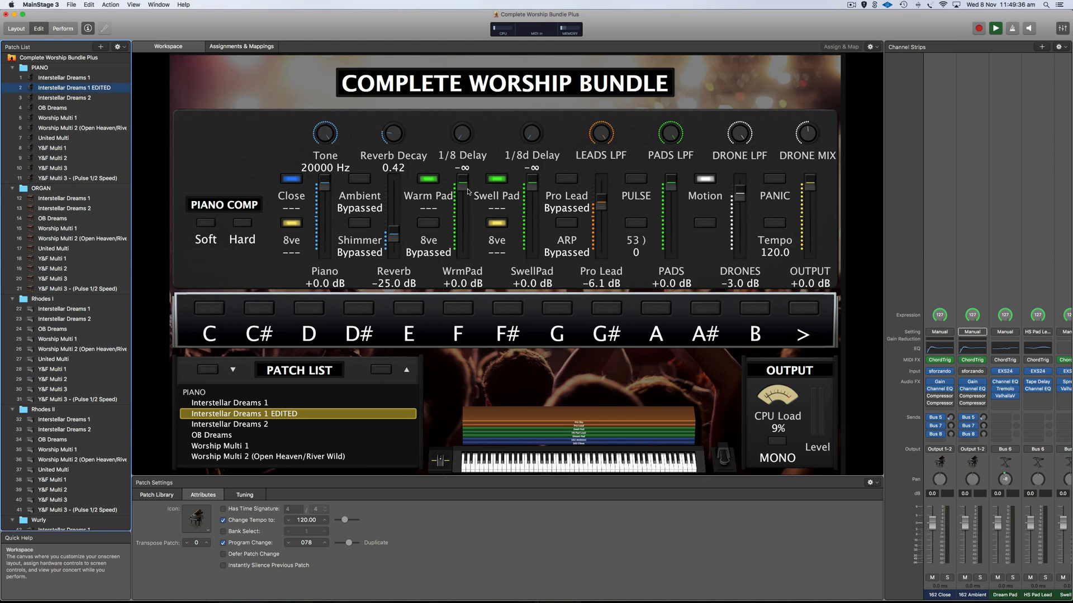
Set the Reverb fader's first Bus 5 send saved value to -10.0 dB.
left_click(392, 203)
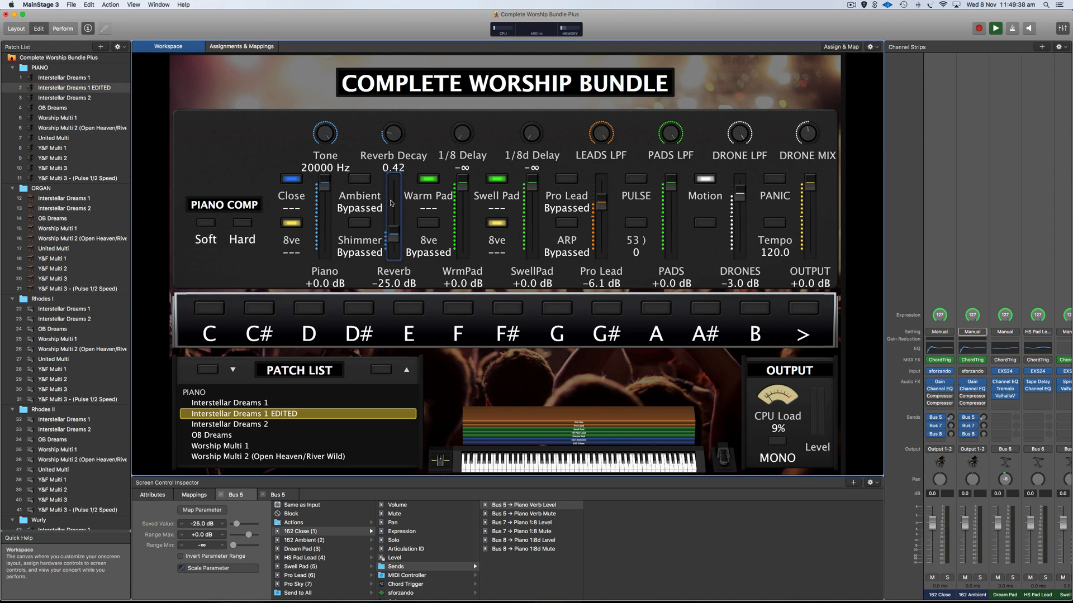
left_click_drag(394, 238, 398, 213)
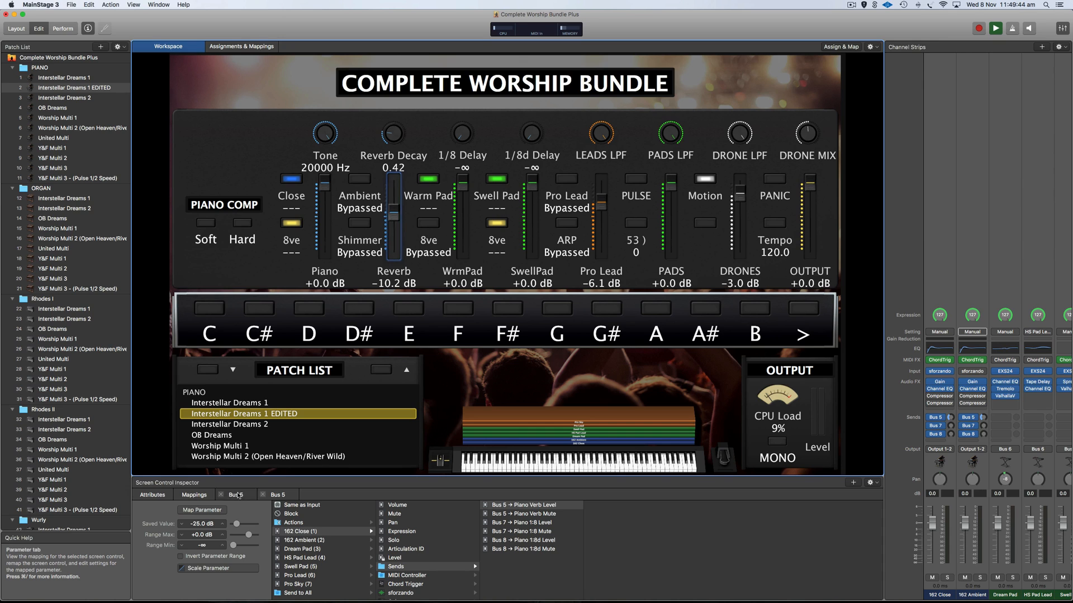
left_click(203, 525)
type("-10")
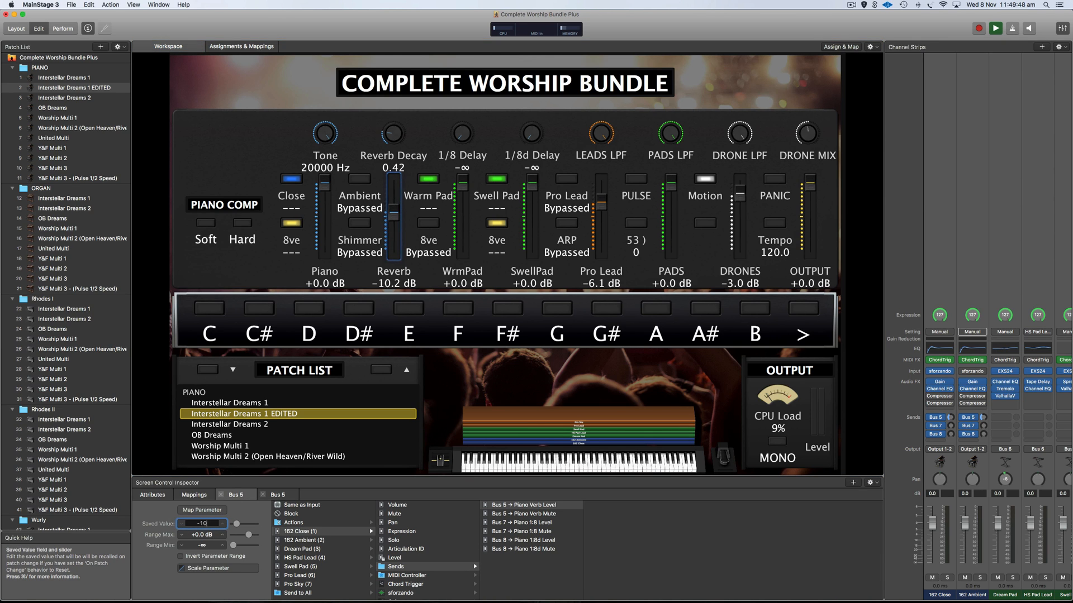
key("Return")
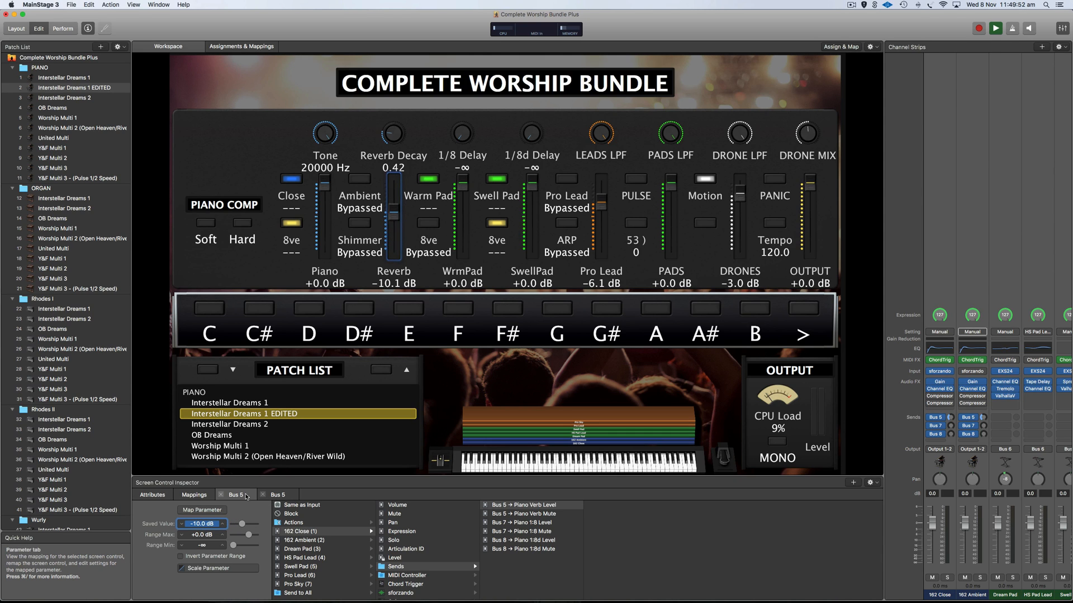
Change the second Bus 5 send's saved value from -25.0 to -10.0 dB and reload the patch.
left_click(276, 495)
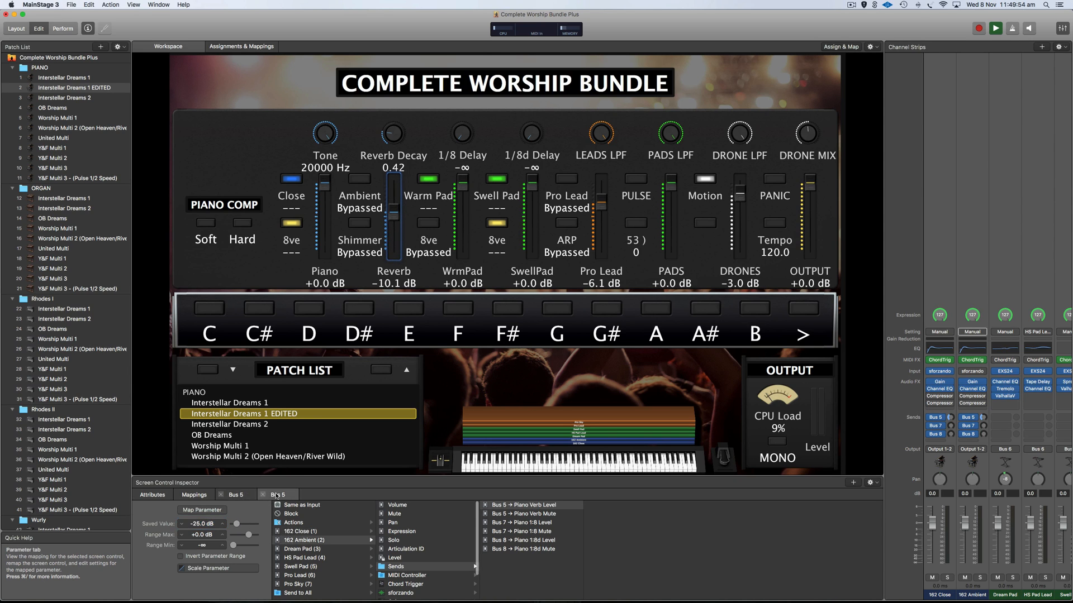
left_click(201, 525)
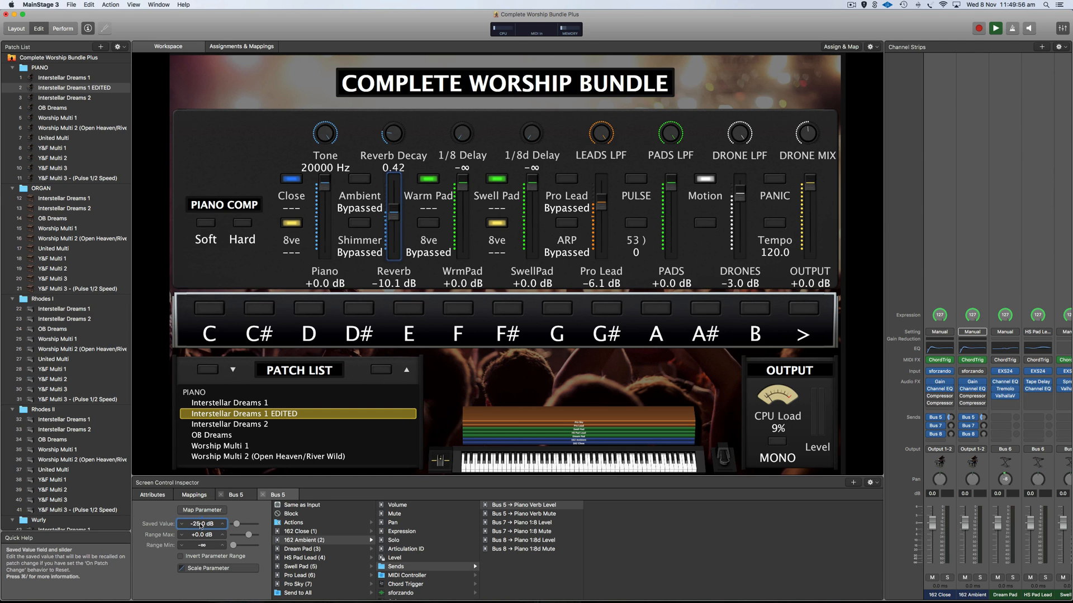
double_click(200, 525)
type("-10")
key("Return")
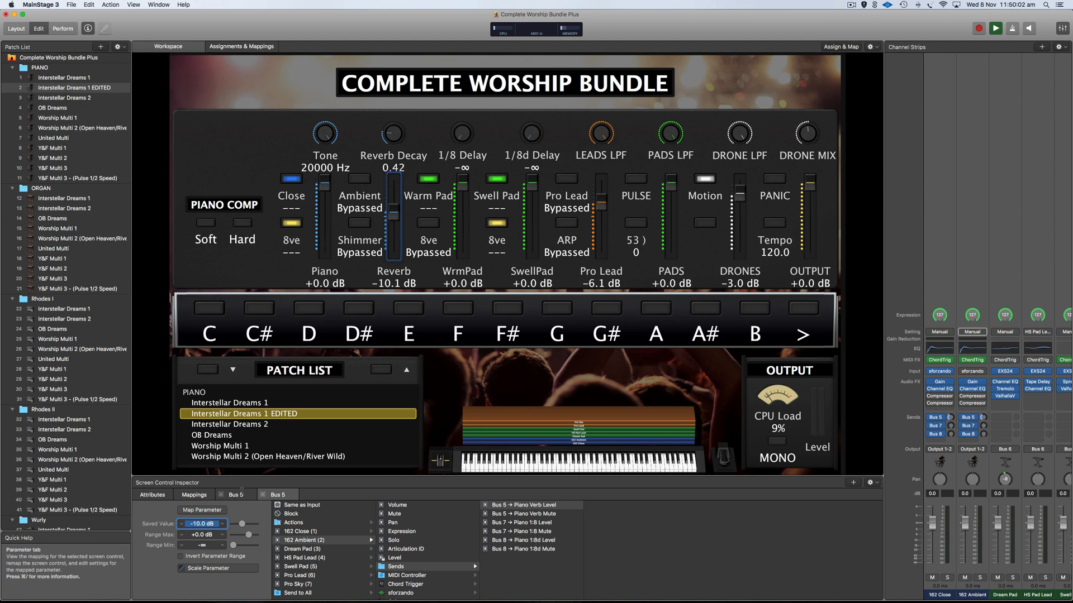
left_click(61, 87)
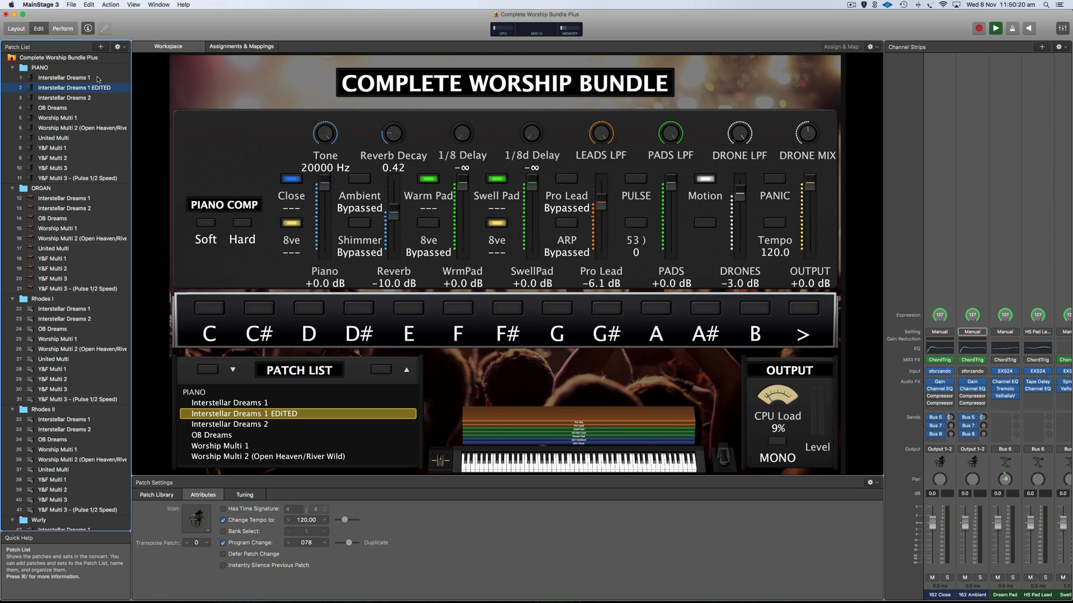
Step from Interstellar Dreams 2 through OB Dreams to the Worship Multi 1 patch.
left_click(79, 99)
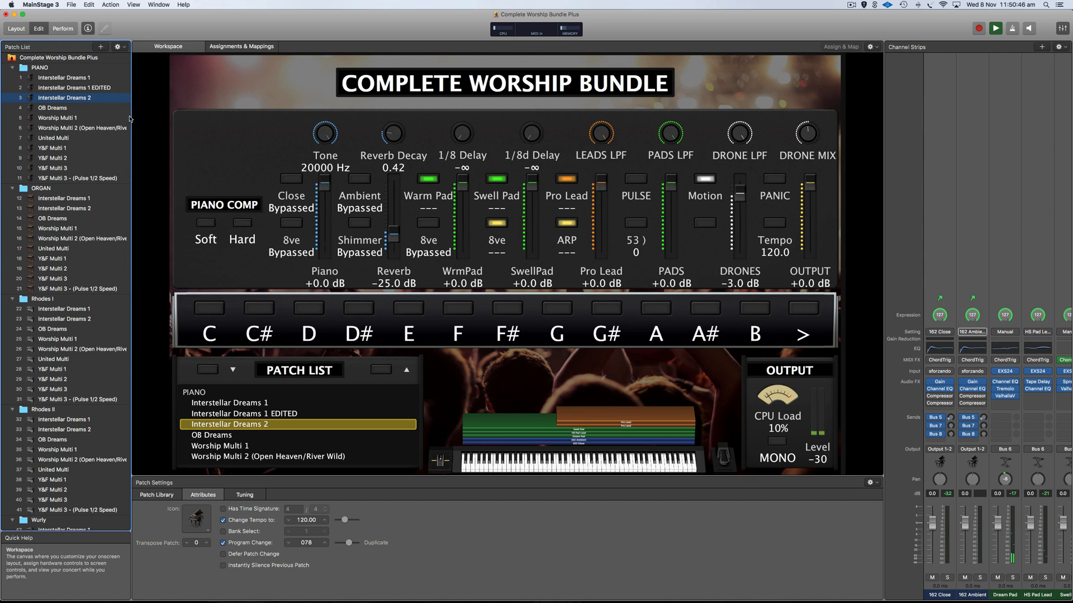
left_click(68, 108)
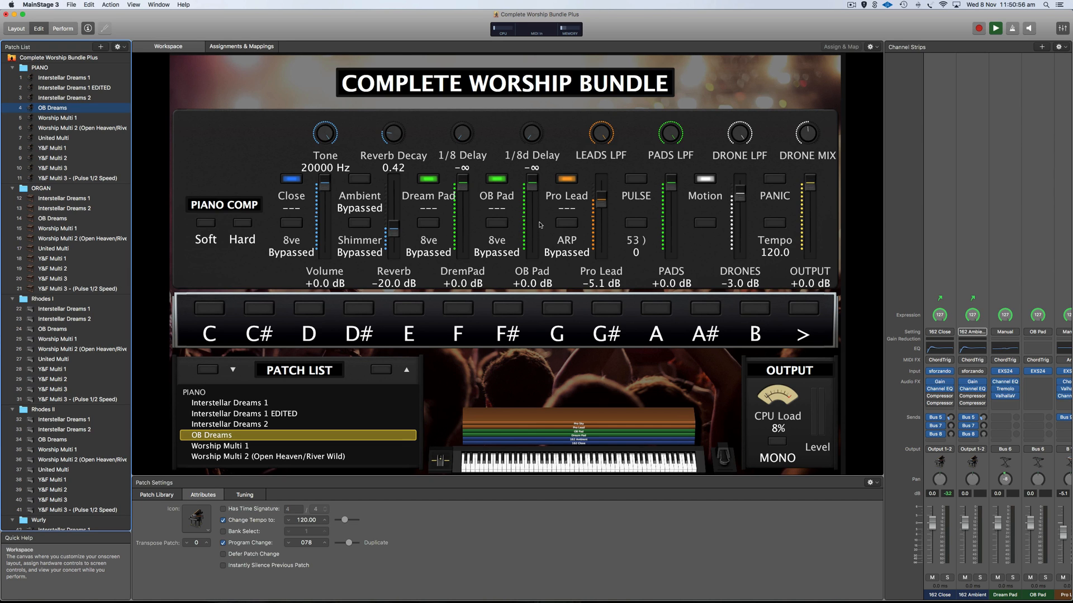
left_click(65, 118)
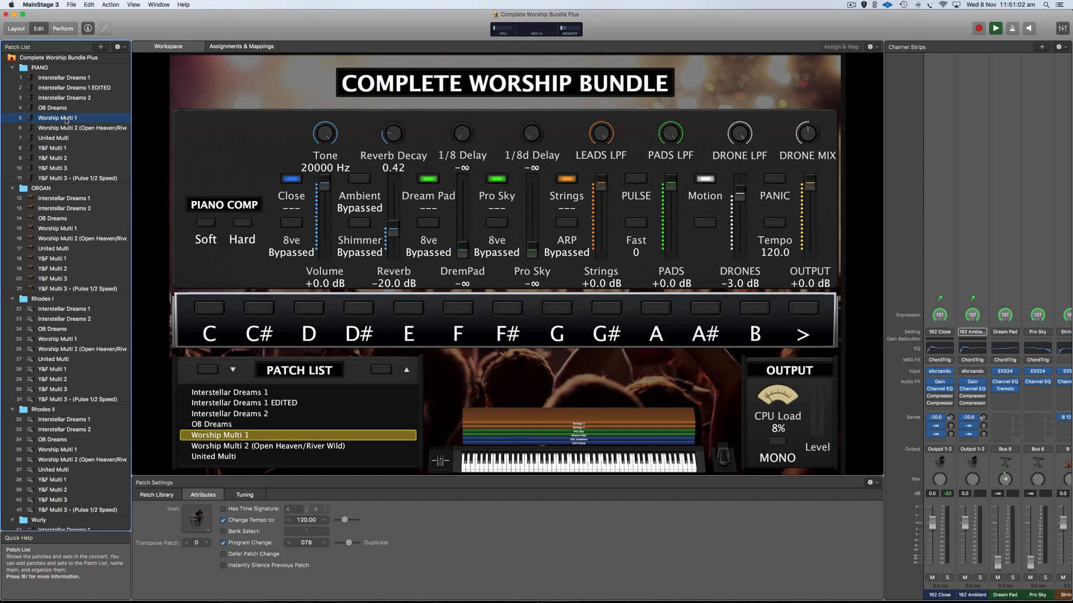
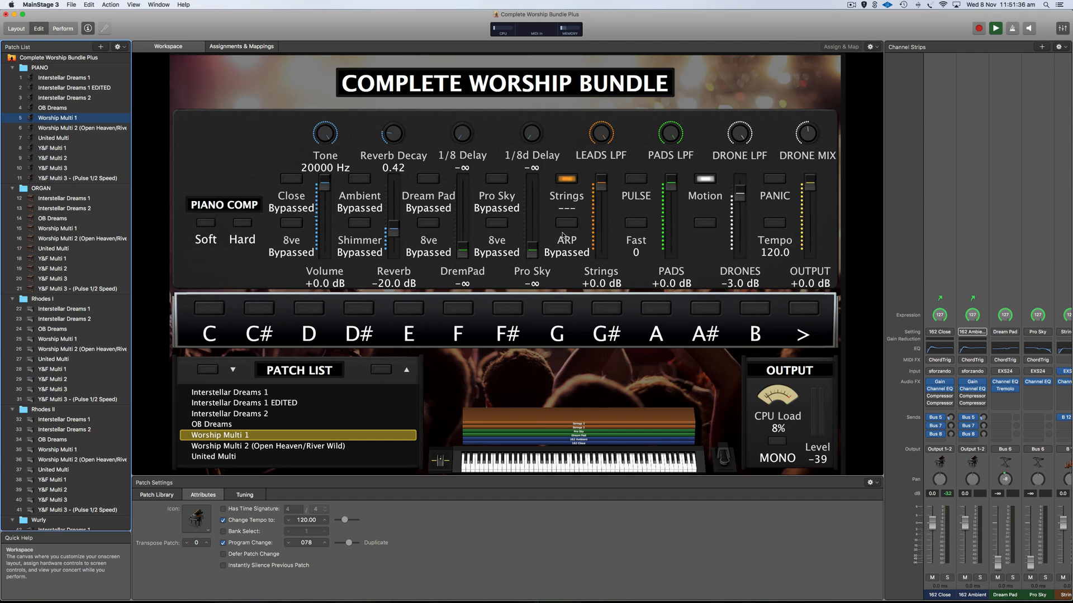
Switch Worship Multi 1's PULSE Fast control on at 127 and view its mapping.
left_click(636, 223)
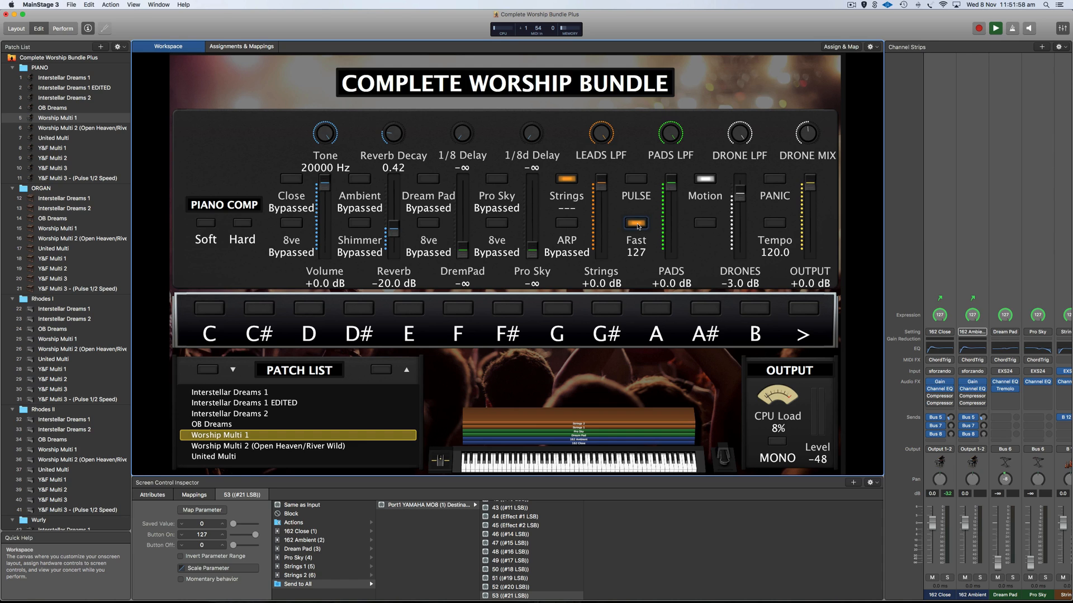
left_click(637, 224)
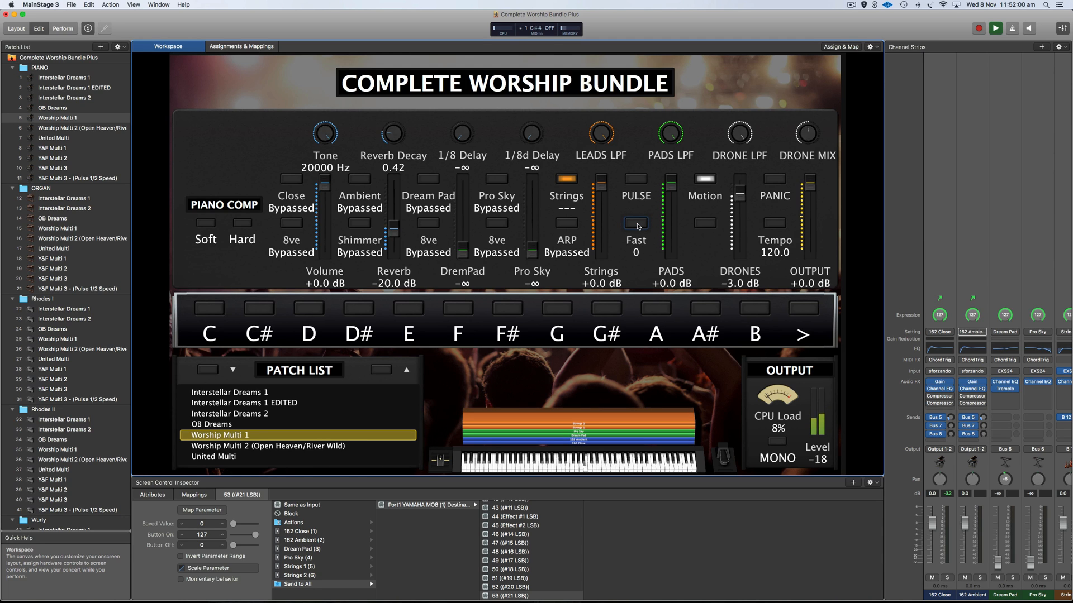
left_click(637, 224)
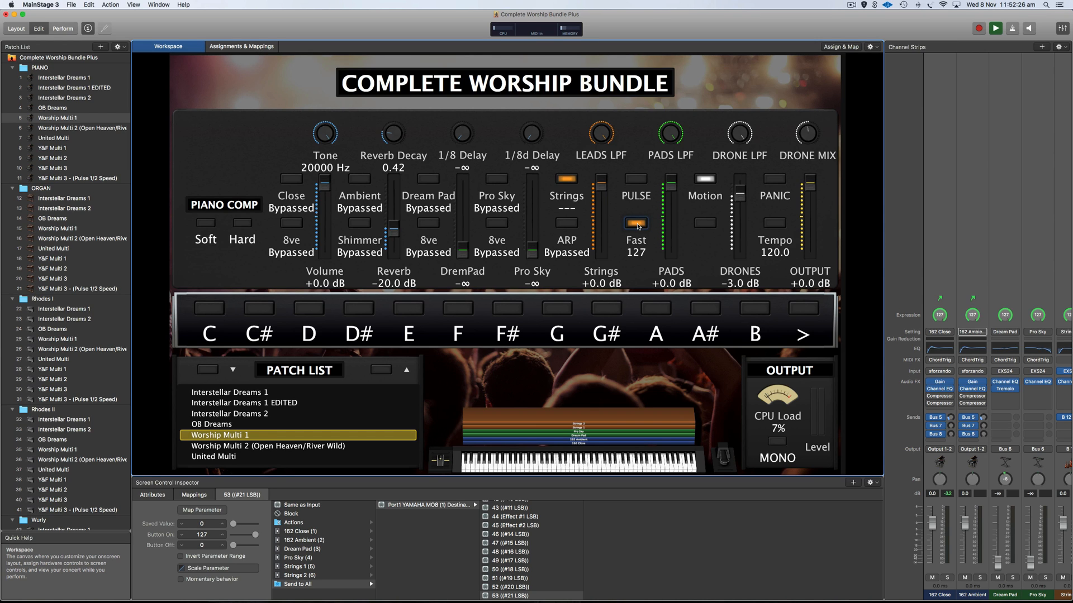
left_click(636, 223)
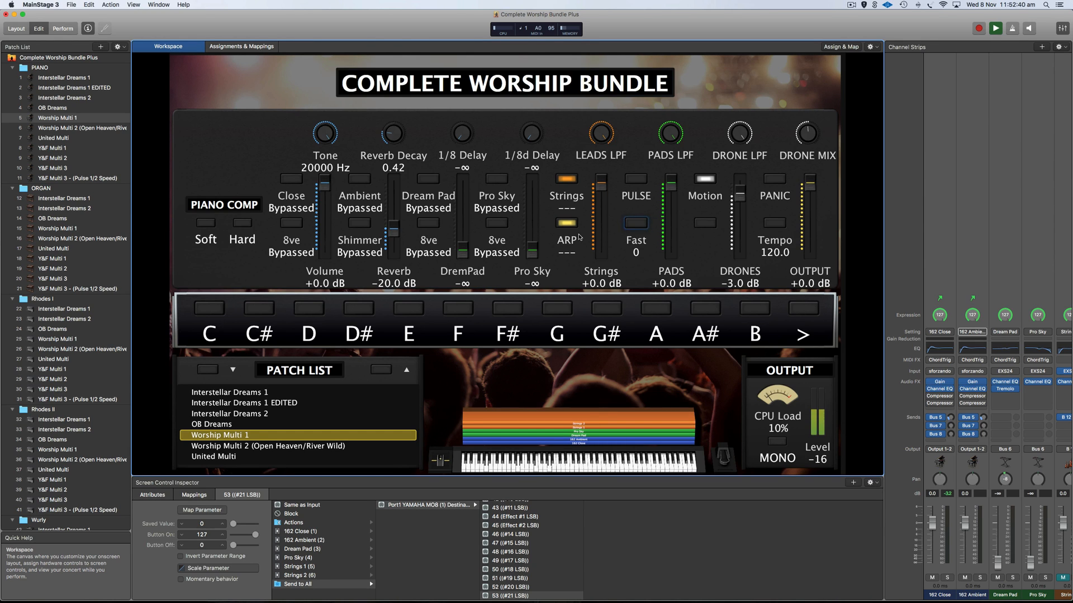
left_click(635, 227)
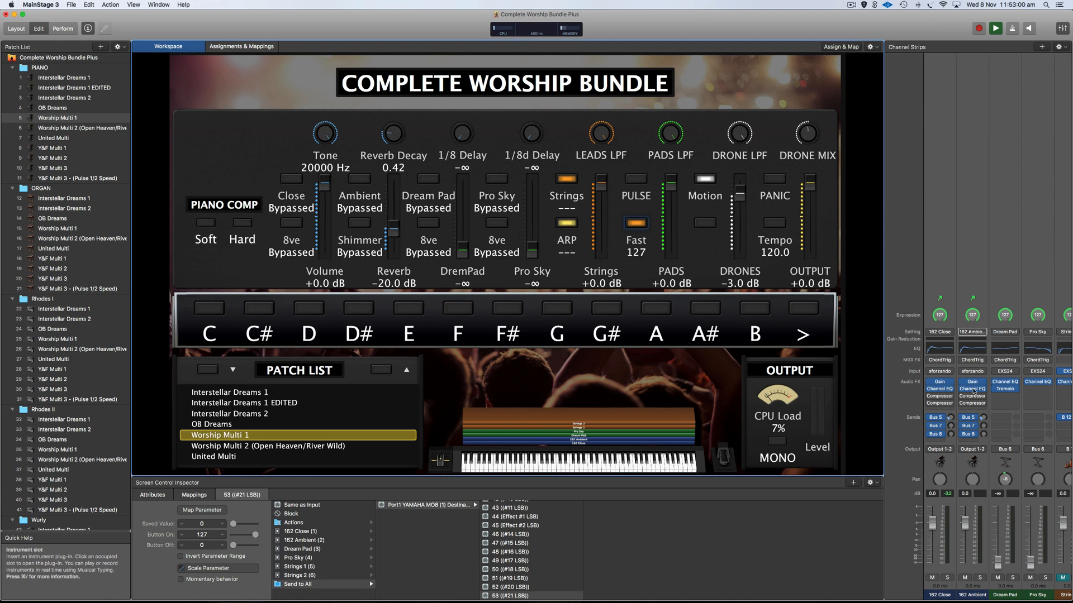
scroll(971, 390, "right", 4)
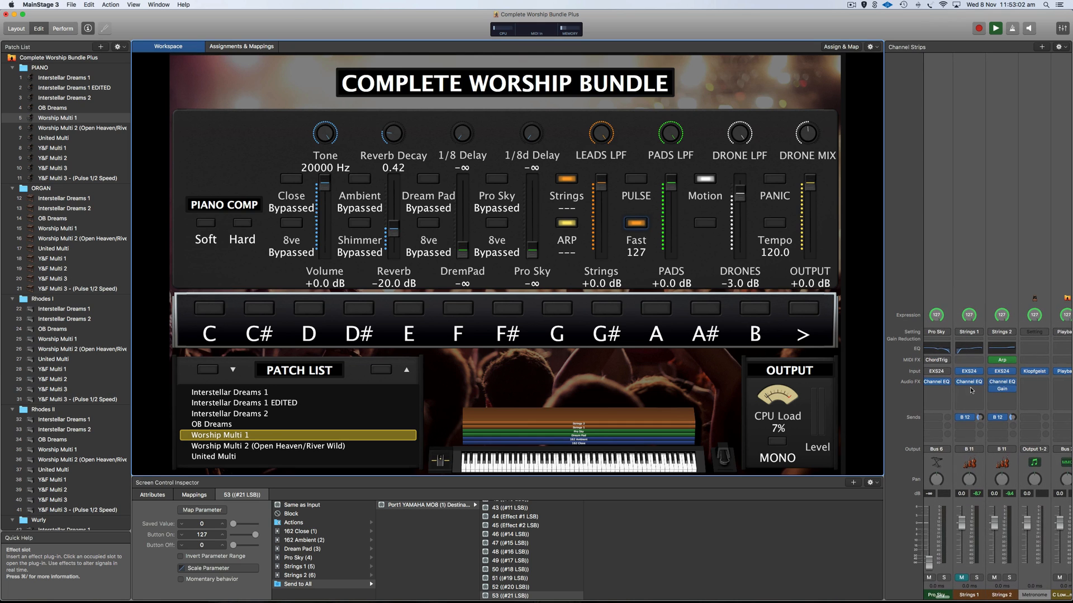
Open the Strings 2 arpeggiator, silence step 2 and raise step 4's velocity near full.
double_click(1007, 365)
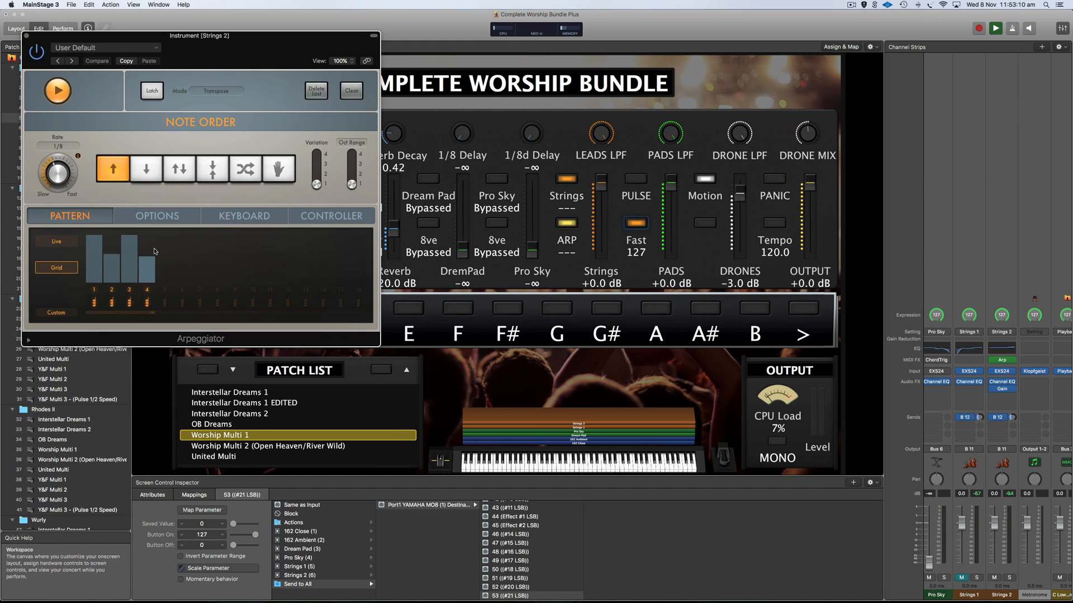
left_click_drag(109, 257, 122, 313)
left_click_drag(147, 263, 147, 242)
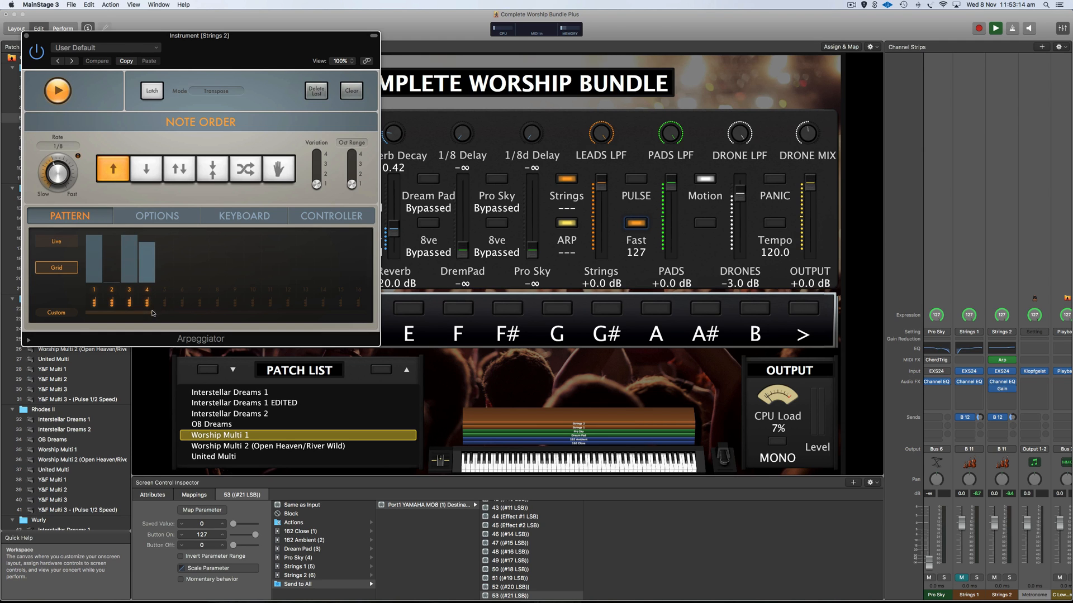
Lengthen the pattern to about eight steps, activating steps 5–7 at low velocity, then close it.
left_click_drag(152, 313, 222, 312)
left_click(167, 274)
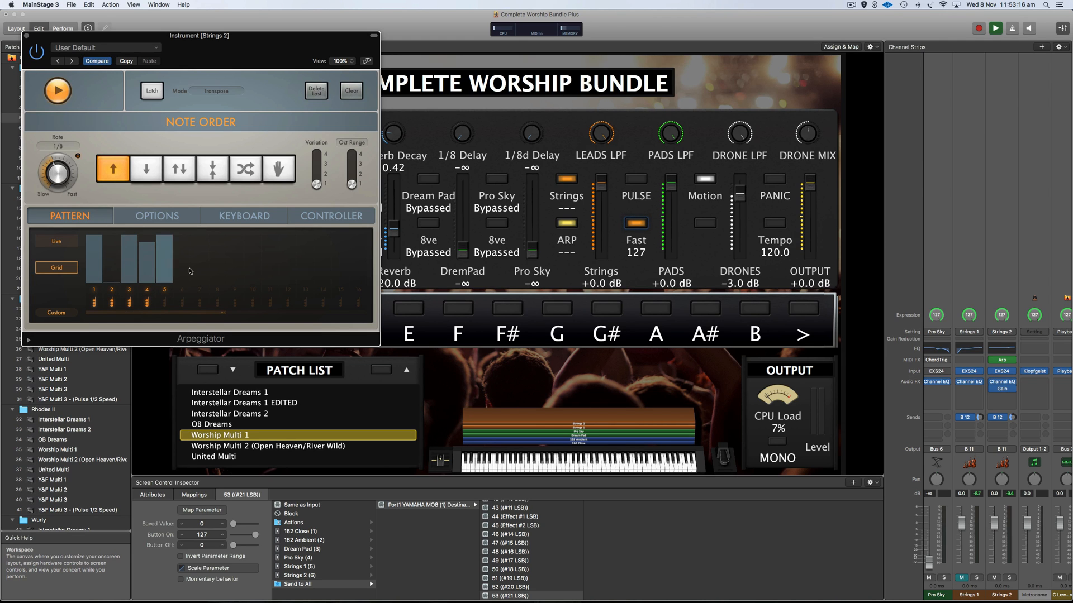
left_click(182, 275)
left_click(200, 275)
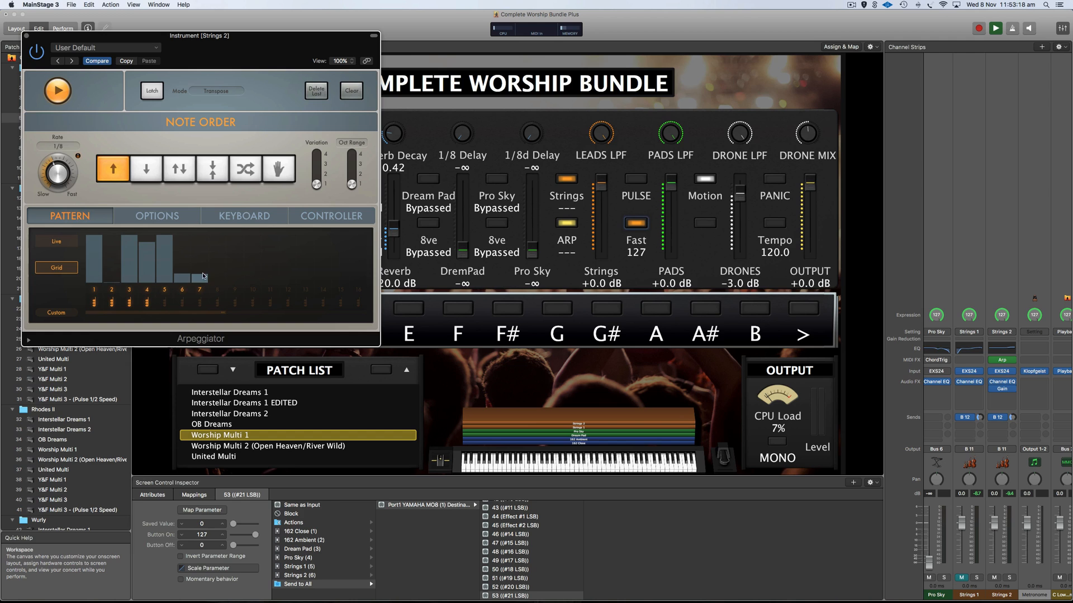
left_click(235, 278)
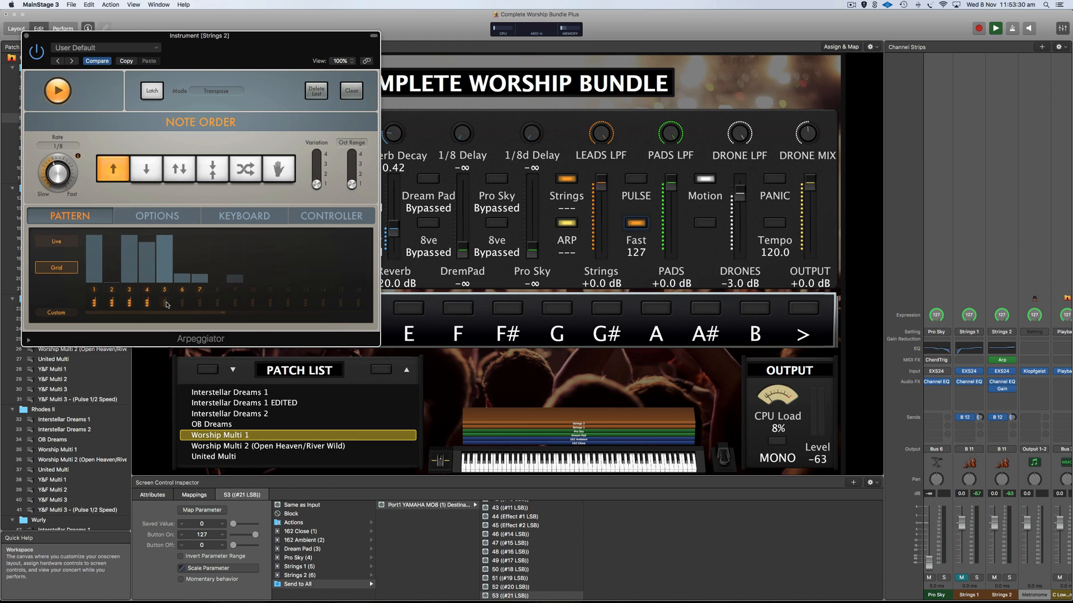
left_click_drag(166, 305, 202, 306)
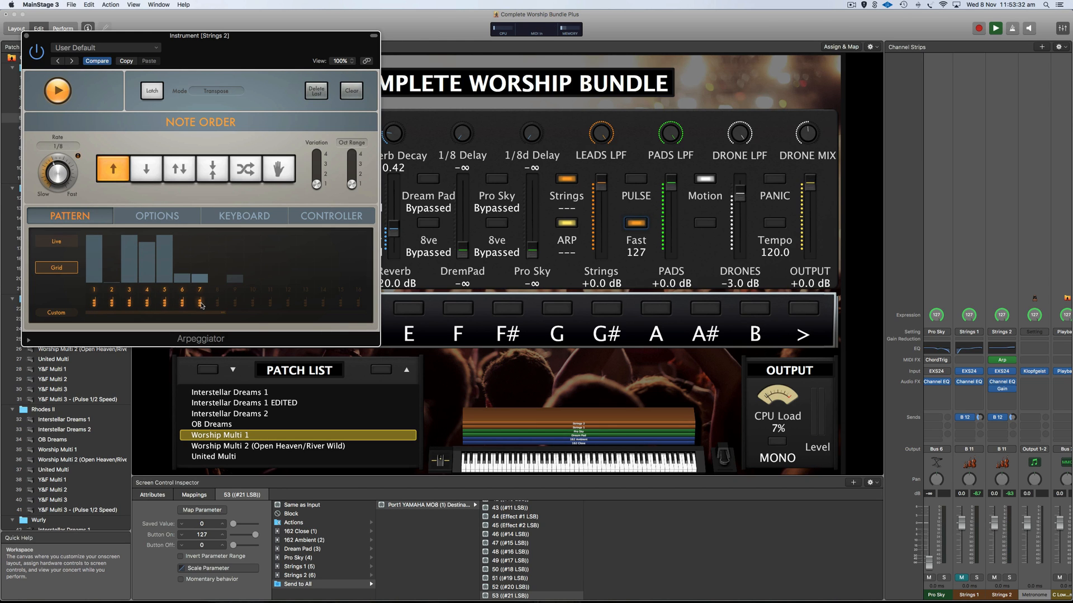
left_click(217, 303)
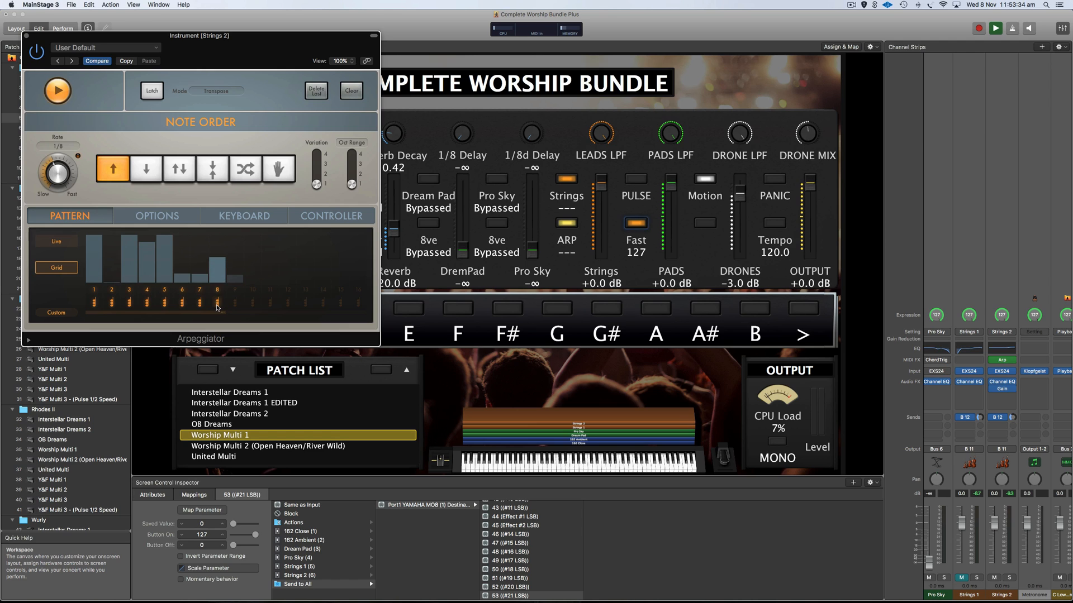
left_click(217, 305)
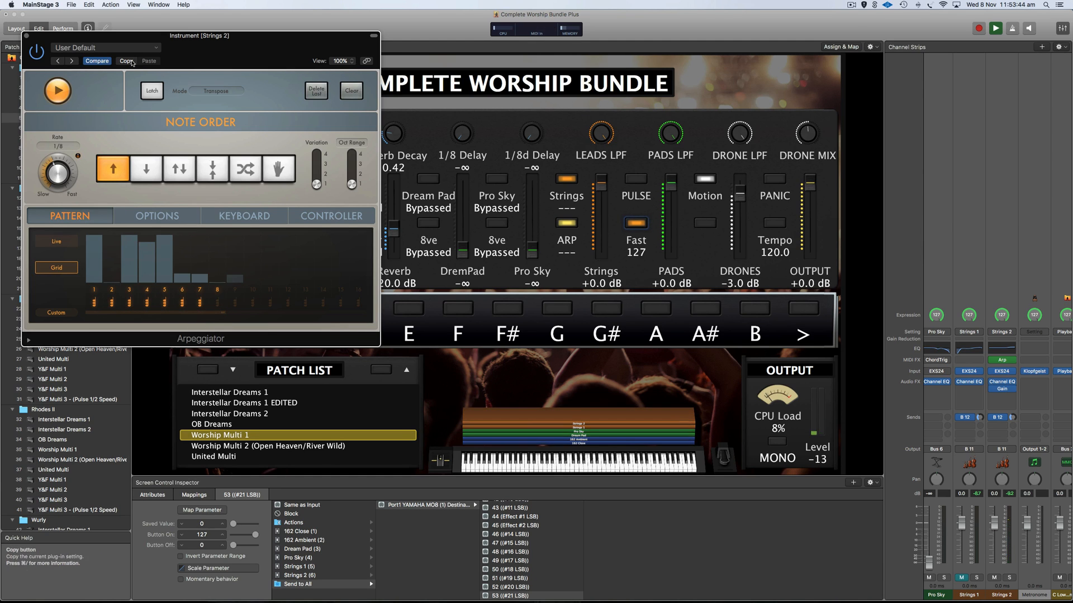
left_click(27, 36)
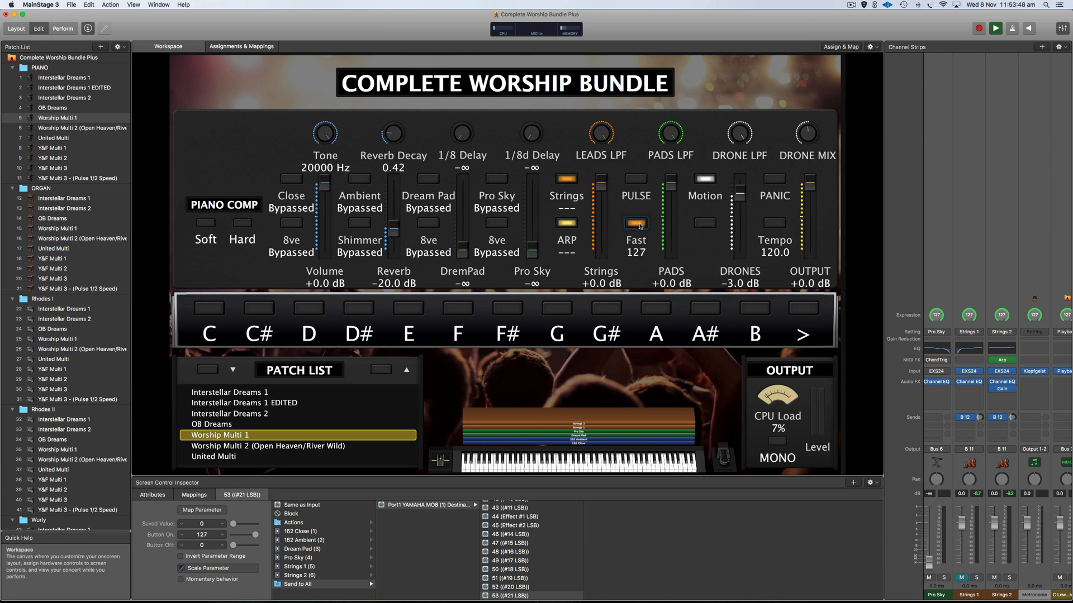
Step through Worship Multi 2 and United Multi to load Y&F Multi 1.
left_click(65, 129)
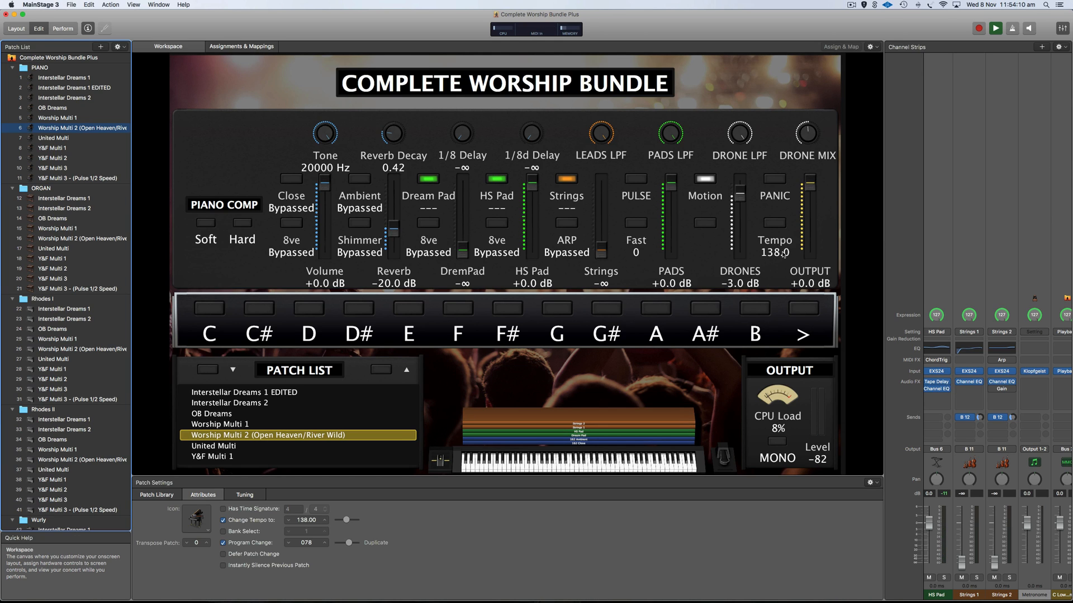
left_click(61, 140)
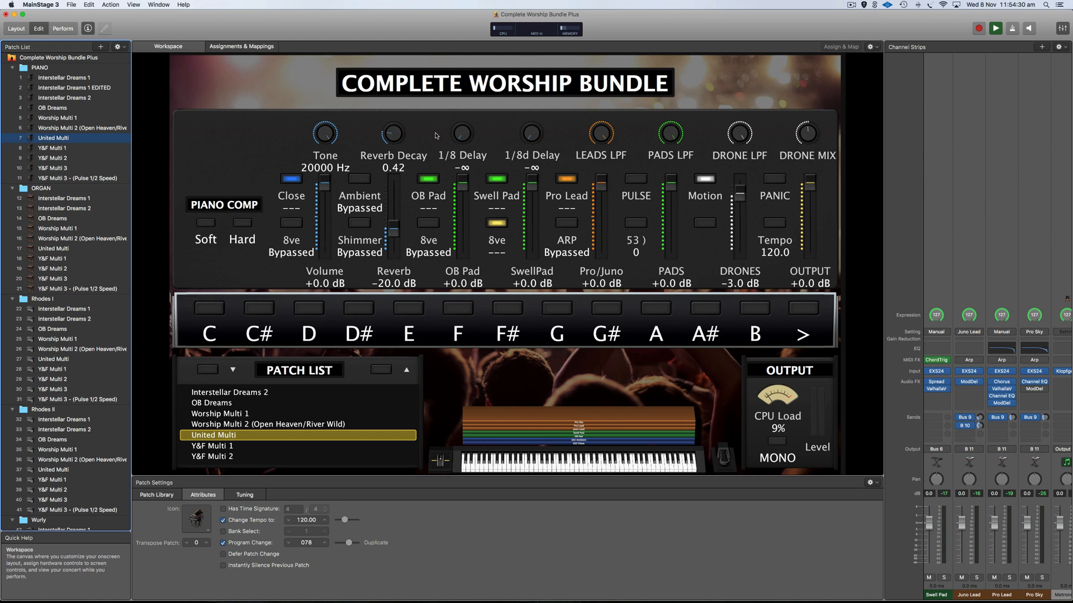
left_click(58, 149)
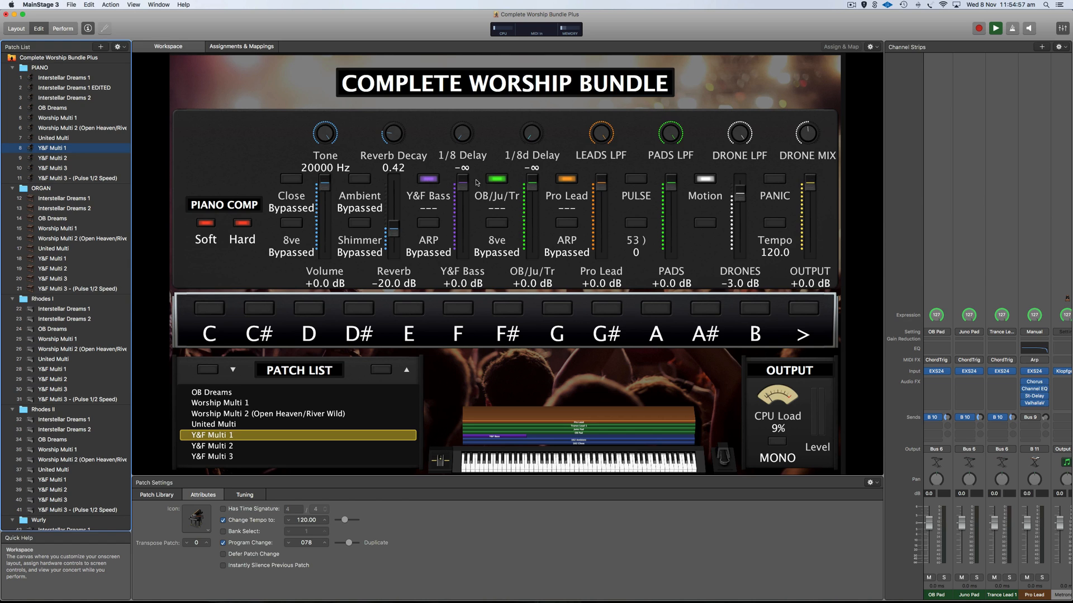
Bypass Y&F Multi 1's OB/Ju/Tr layer.
left_click(497, 179)
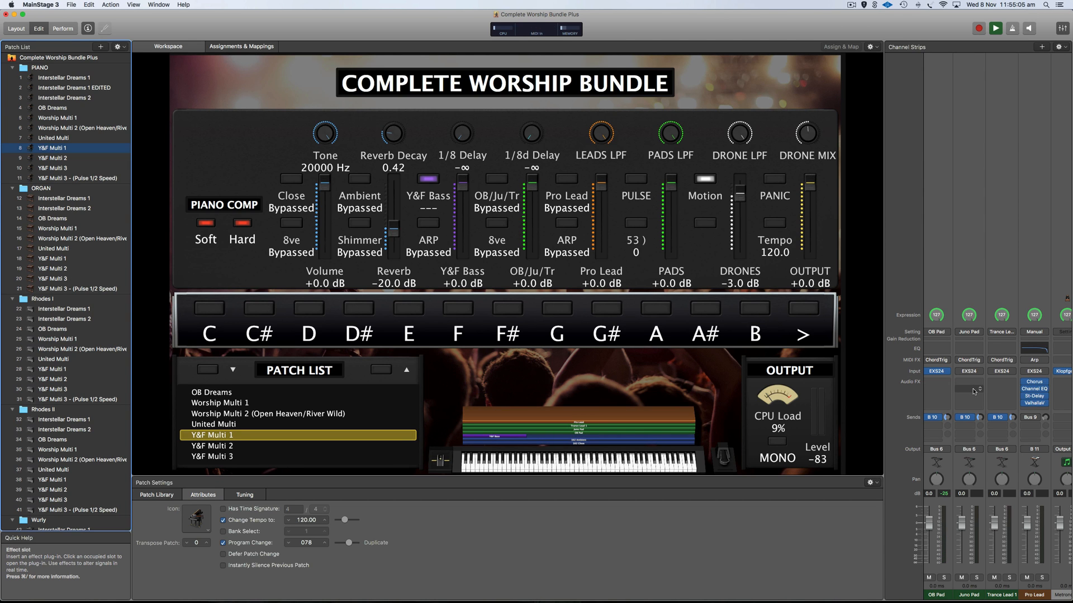
scroll(950, 387, "left", 5)
scroll(968, 389, "left", 2)
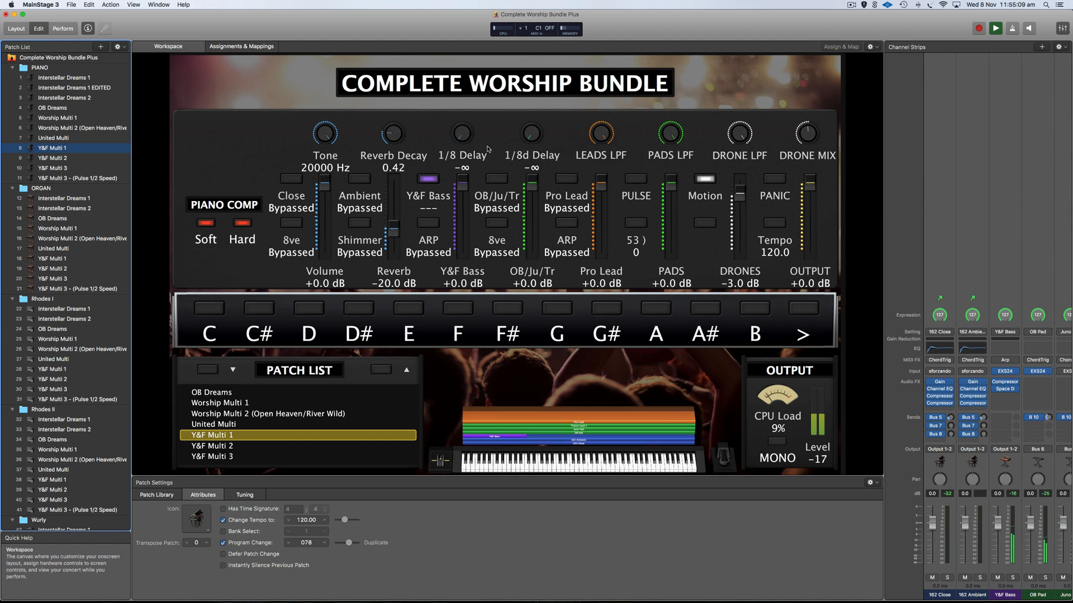
Re-enable the OB/Ju/Tr layer after toggling it, then re-enable the Pro Lead layer.
left_click(495, 180)
left_click(496, 180)
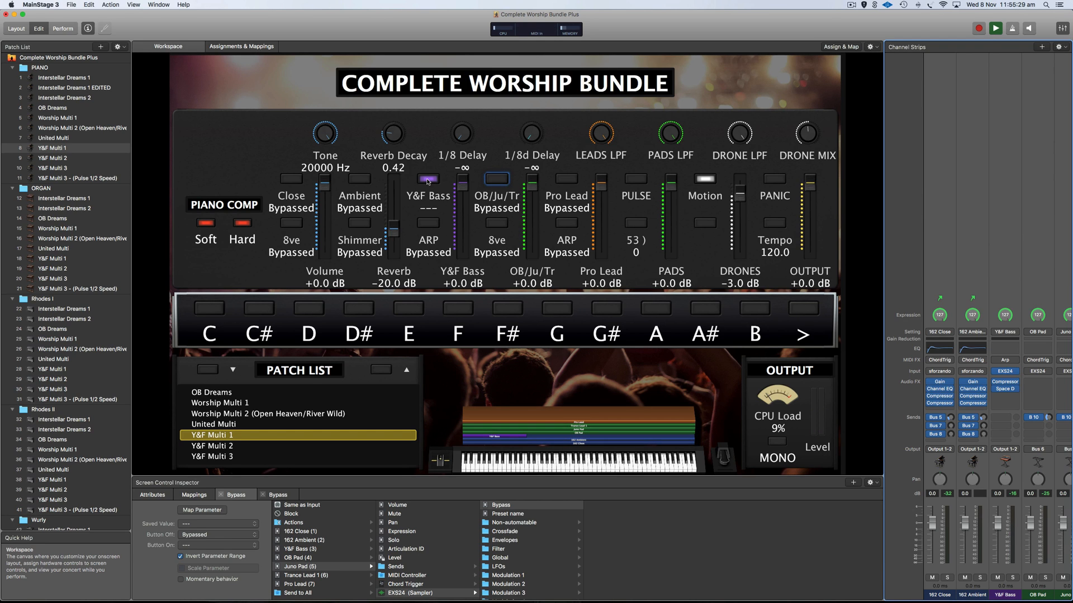
left_click(497, 179)
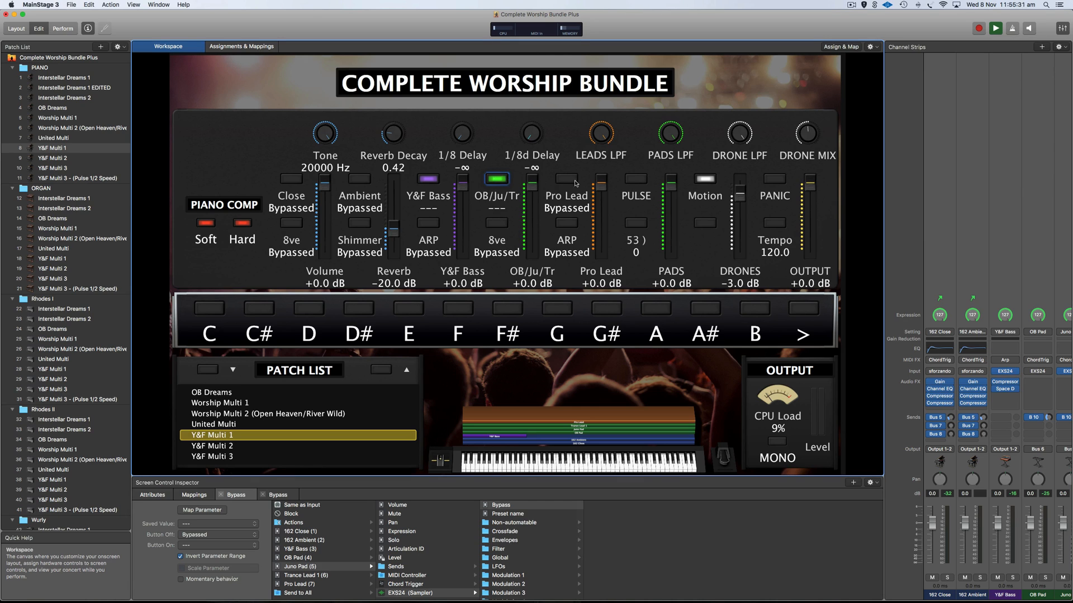
left_click(570, 180)
left_click(568, 180)
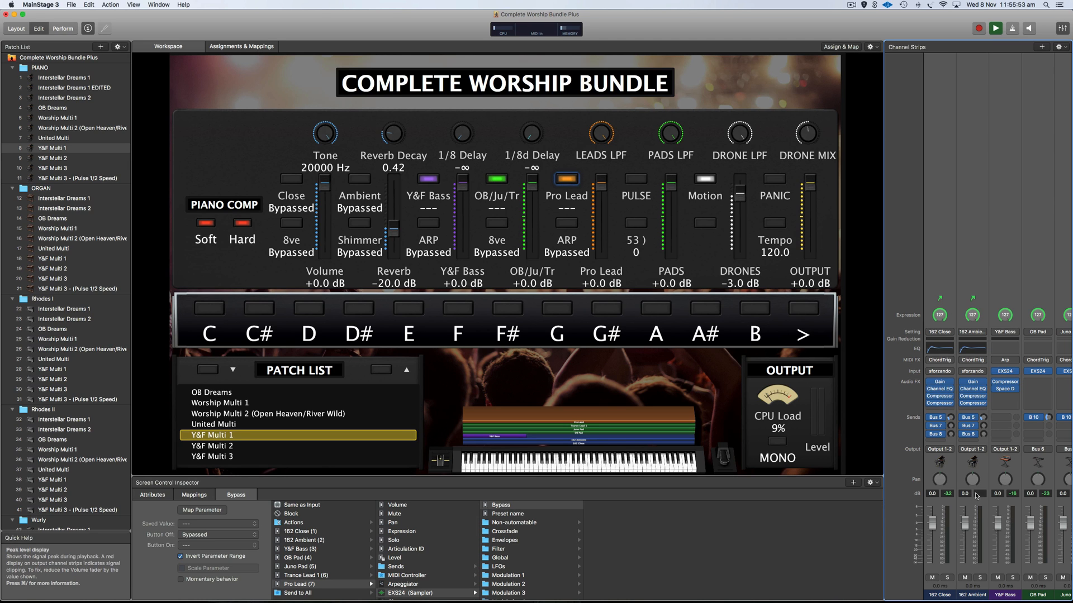
Set the Y&F Bass layer's top key to C2 in the key-range editor.
left_click(1016, 469)
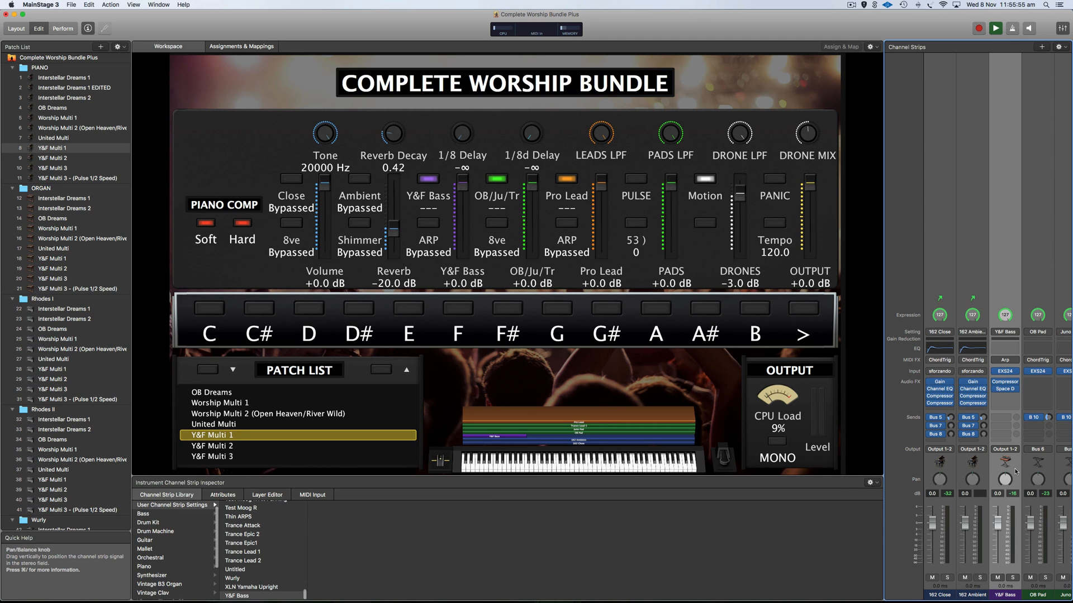
left_click(264, 495)
mouse_move(376, 513)
left_mouse_down()
mouse_move(321, 514)
mouse_move(375, 517)
left_mouse_up()
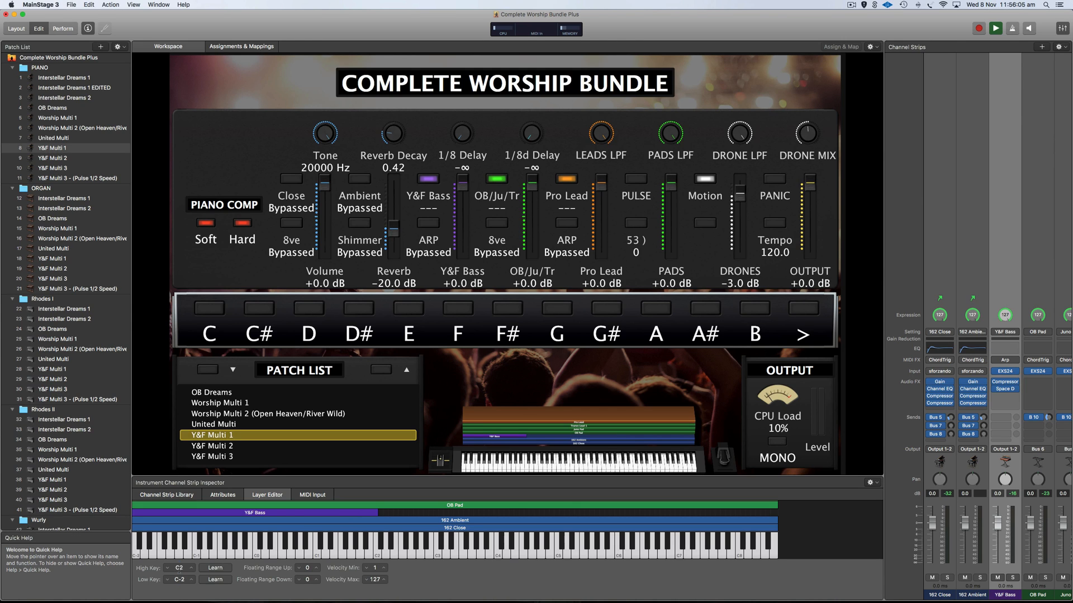
left_click(216, 568)
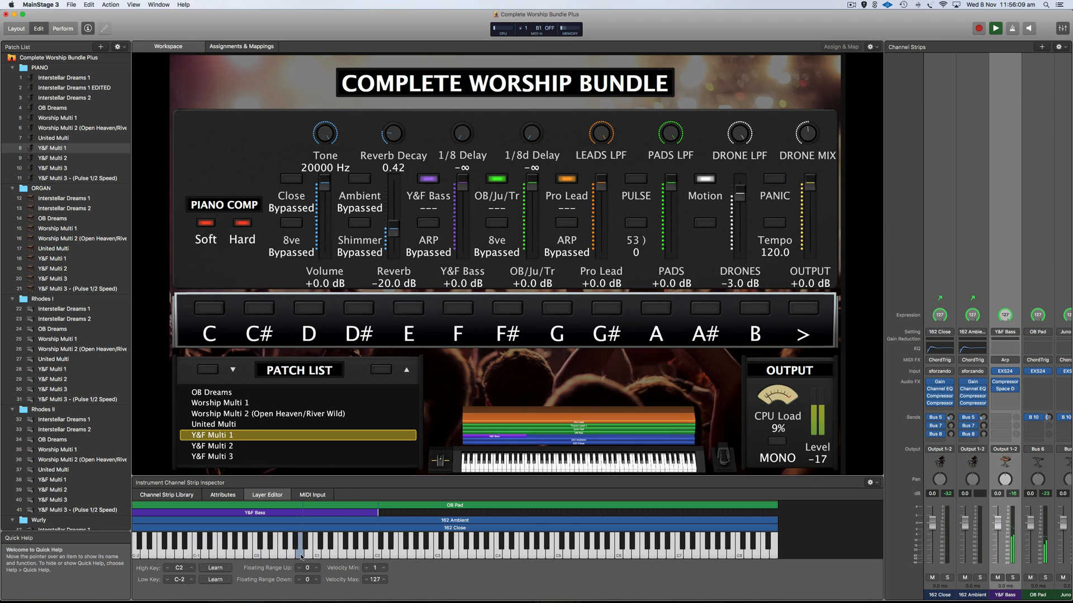
left_click(167, 569)
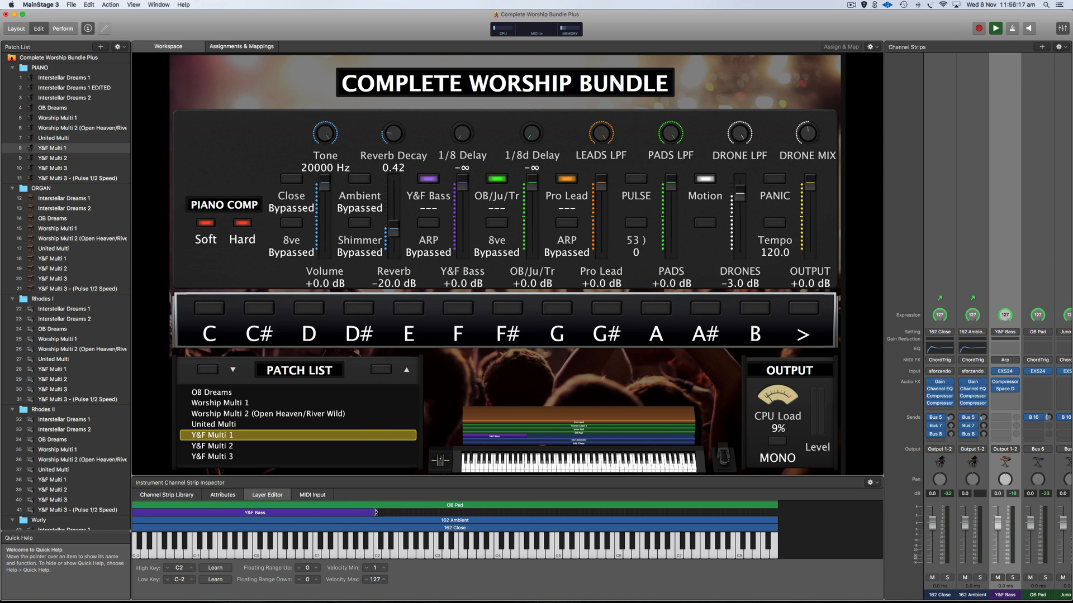
scroll(1026, 467, "right", 3)
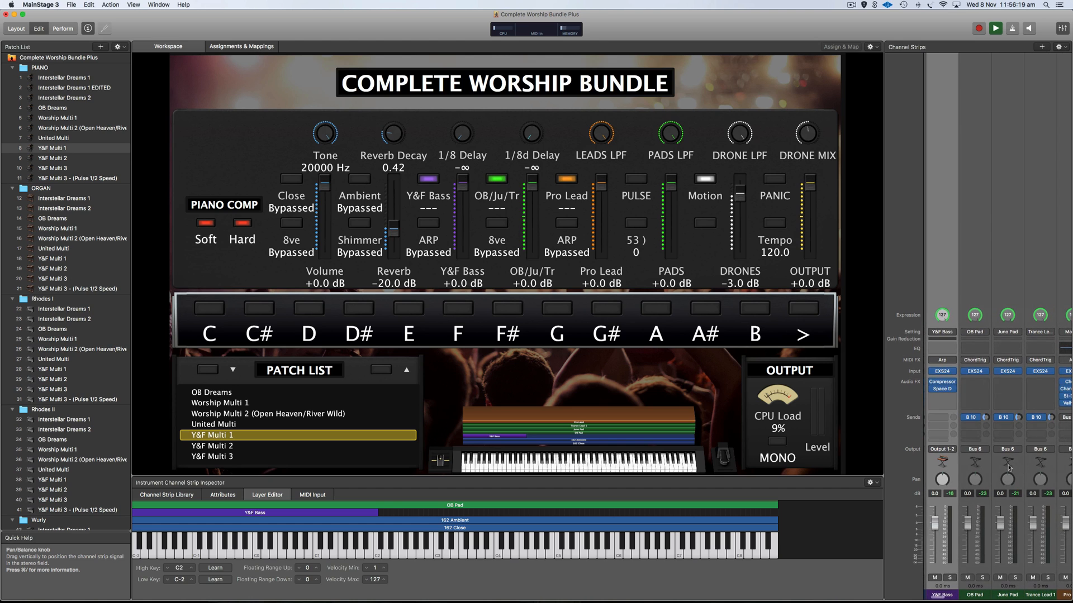
Arm Low Key Learn on the OB Pad strip to start it at C#2.
left_click(986, 470)
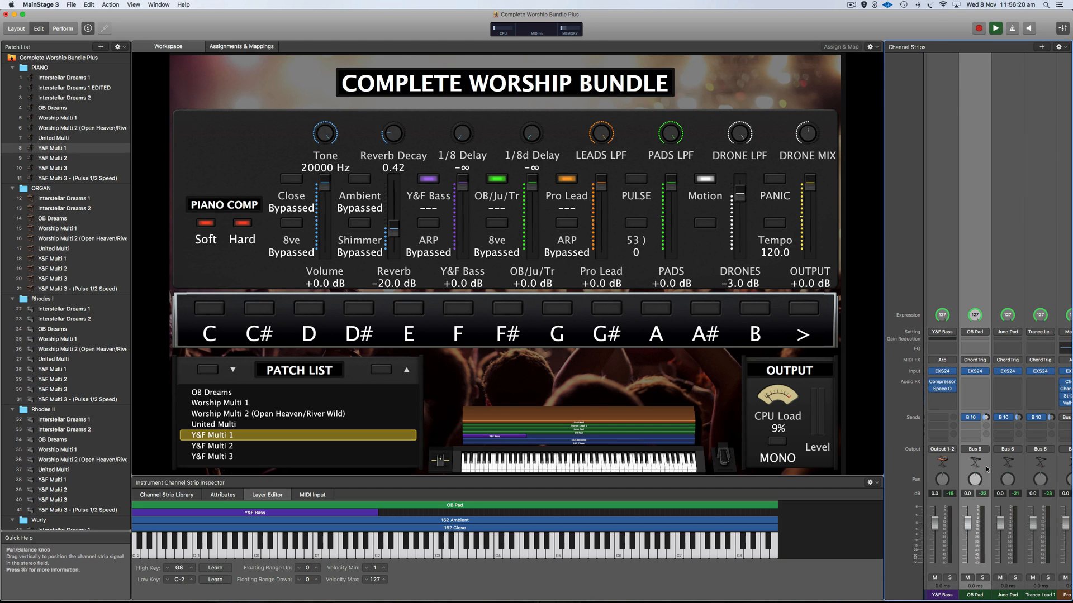
left_click(1019, 471)
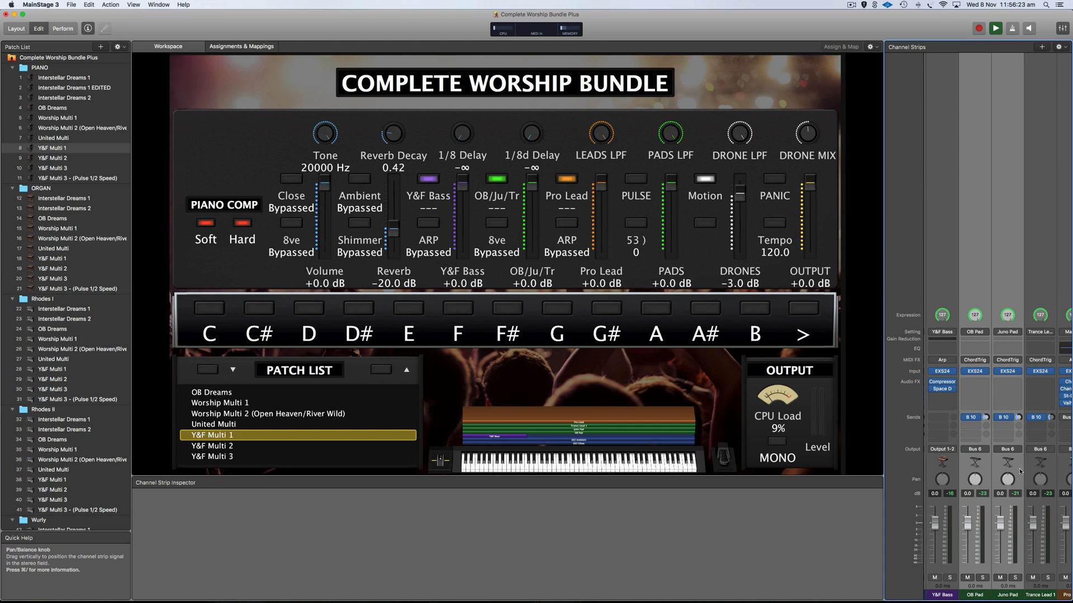
left_click(1042, 472)
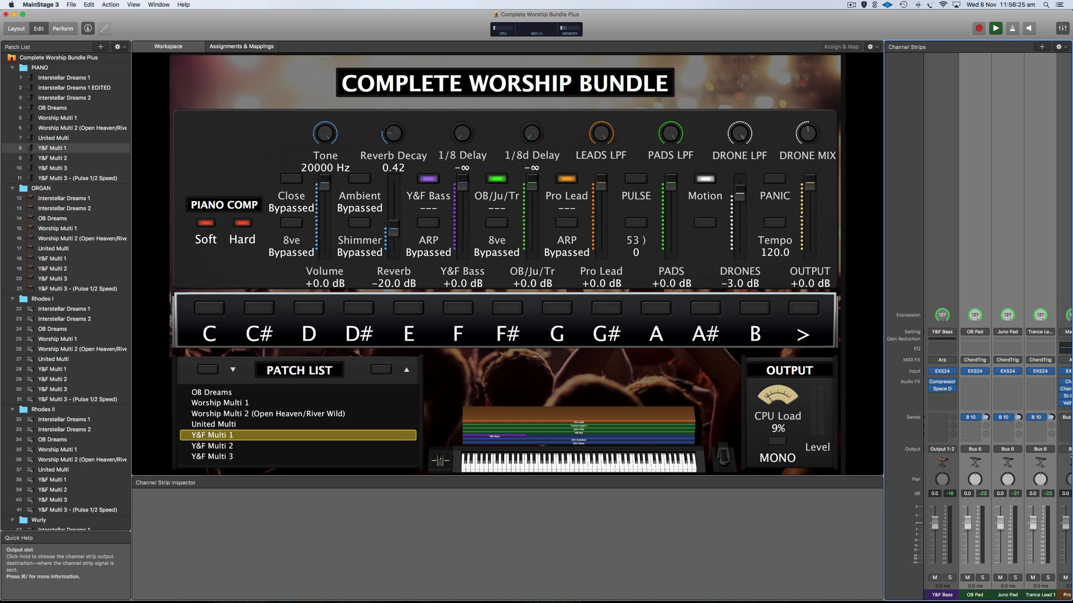
left_click(988, 468)
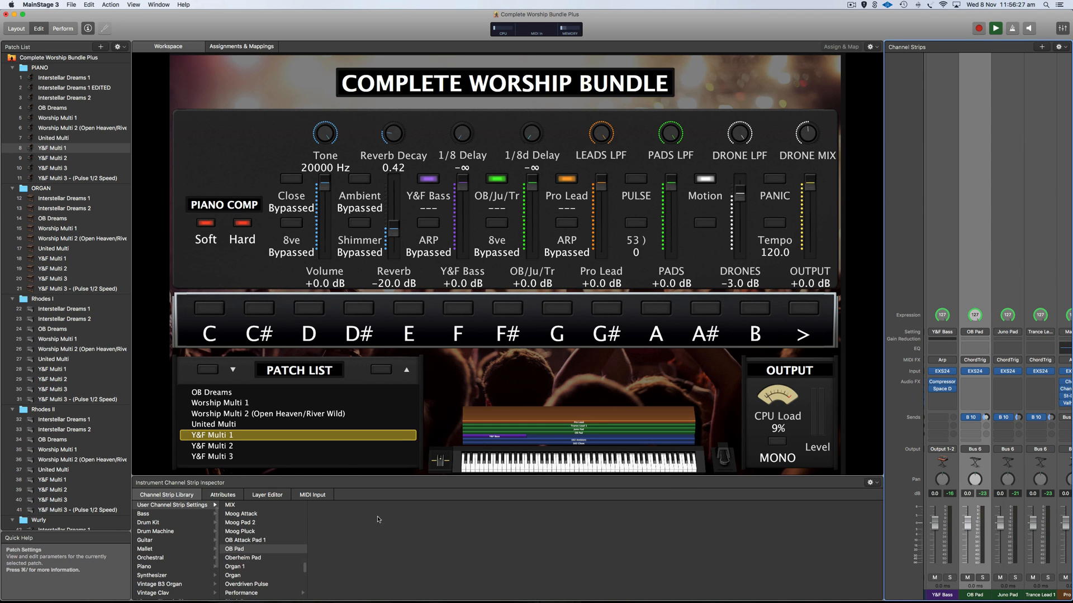
left_click(270, 495)
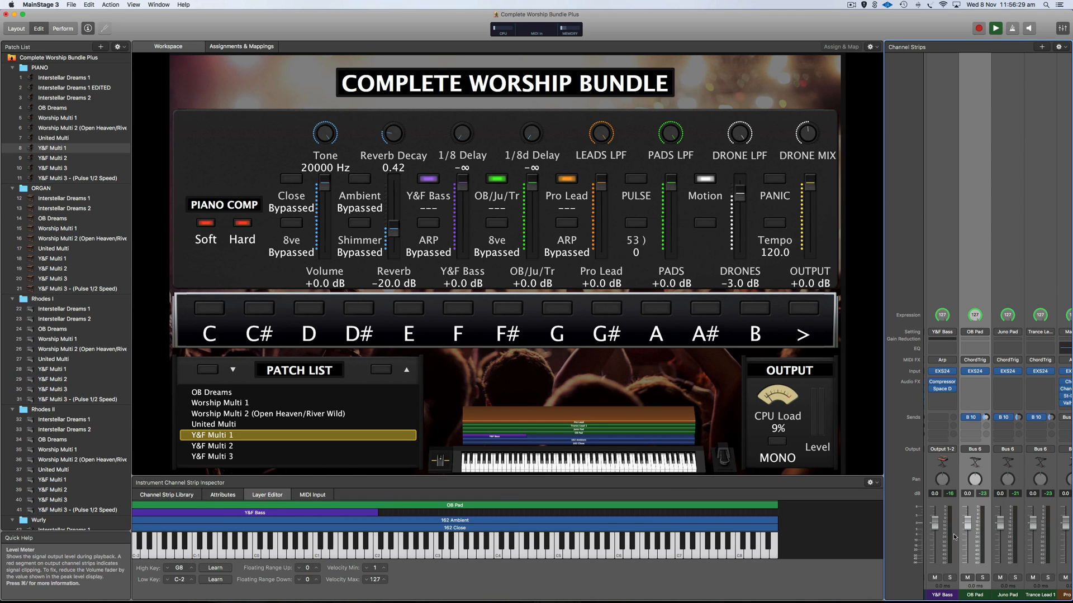
left_click(215, 580)
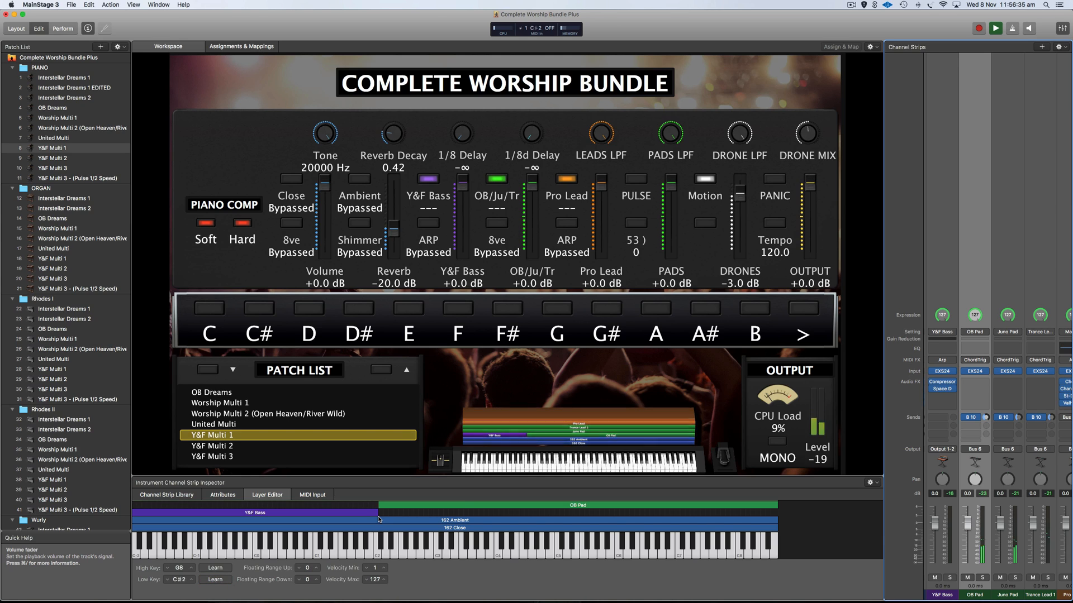
Learn C#2 as the lowest note for Juno Pad, Trance Lead and Pro Lead.
left_click(1018, 474)
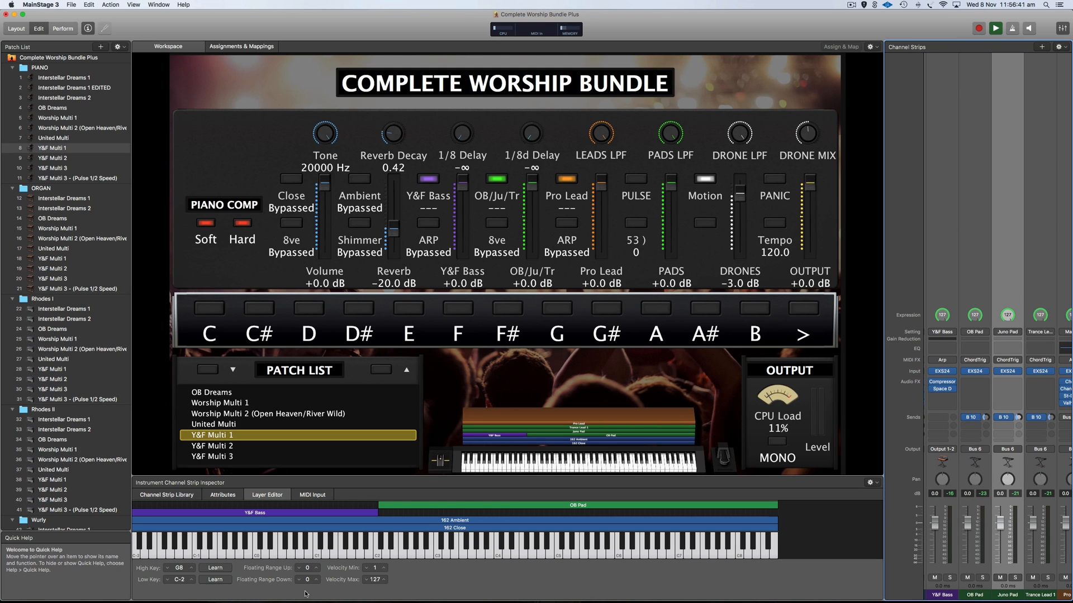
left_click(215, 579)
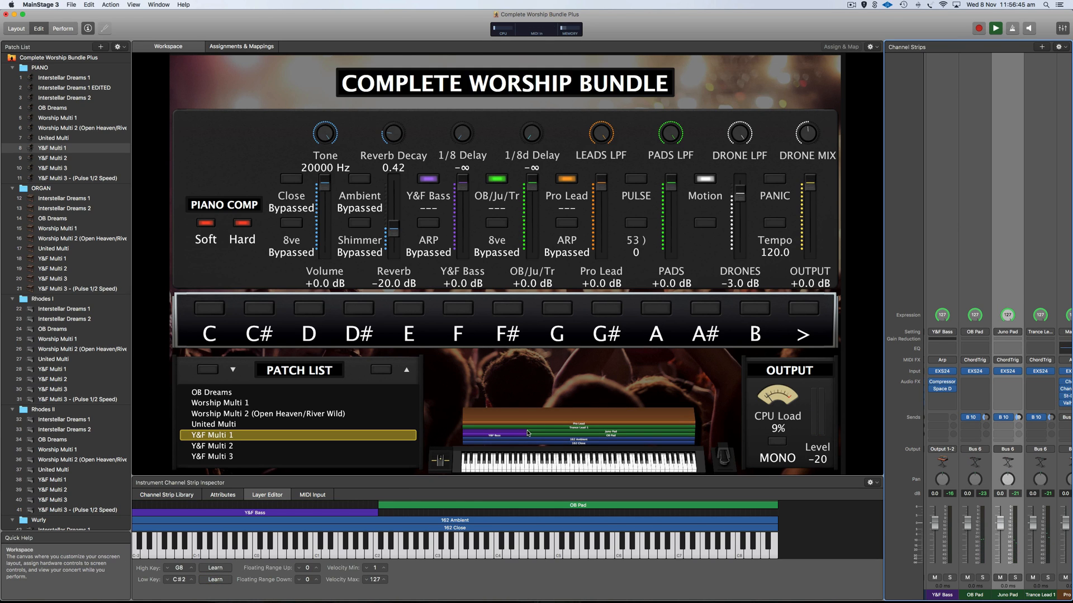
left_click(1051, 473)
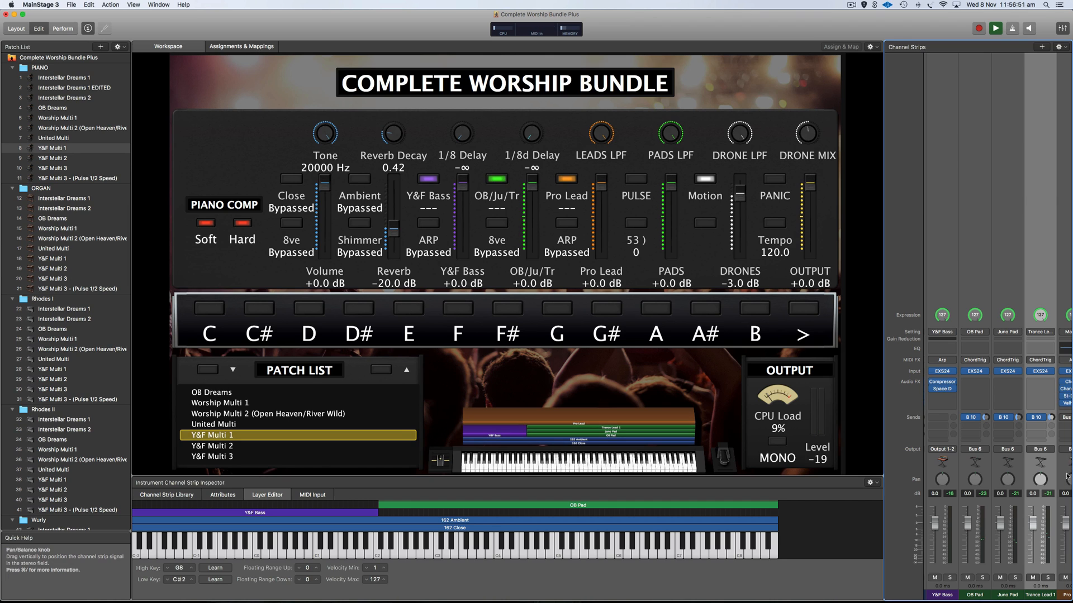
scroll(1056, 472, "right", 5)
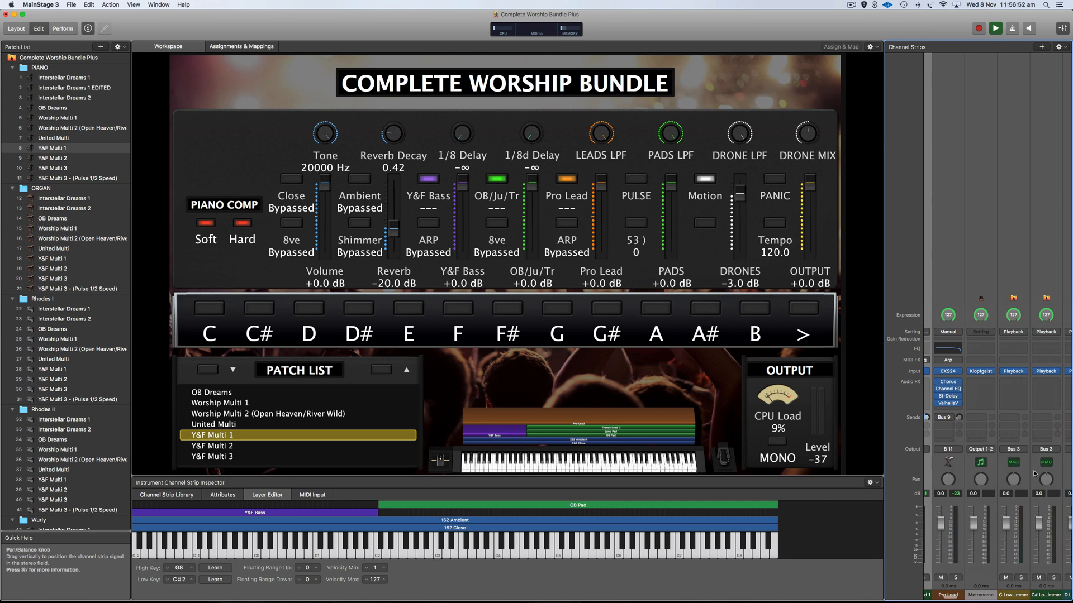
left_click(959, 467)
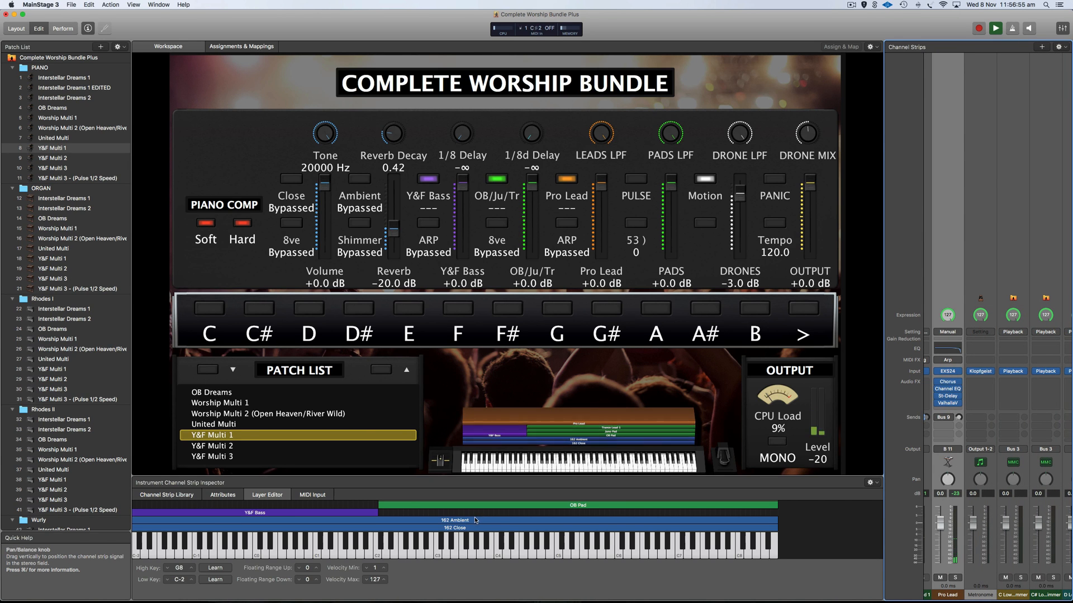
scroll(469, 521, "up", 3)
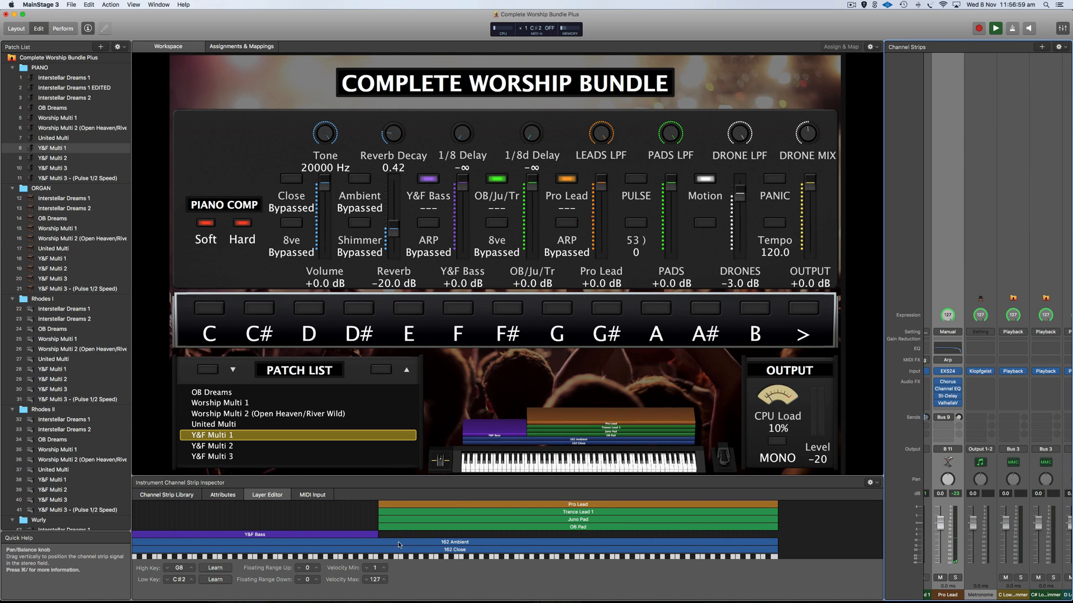
scroll(407, 544, "down", 3)
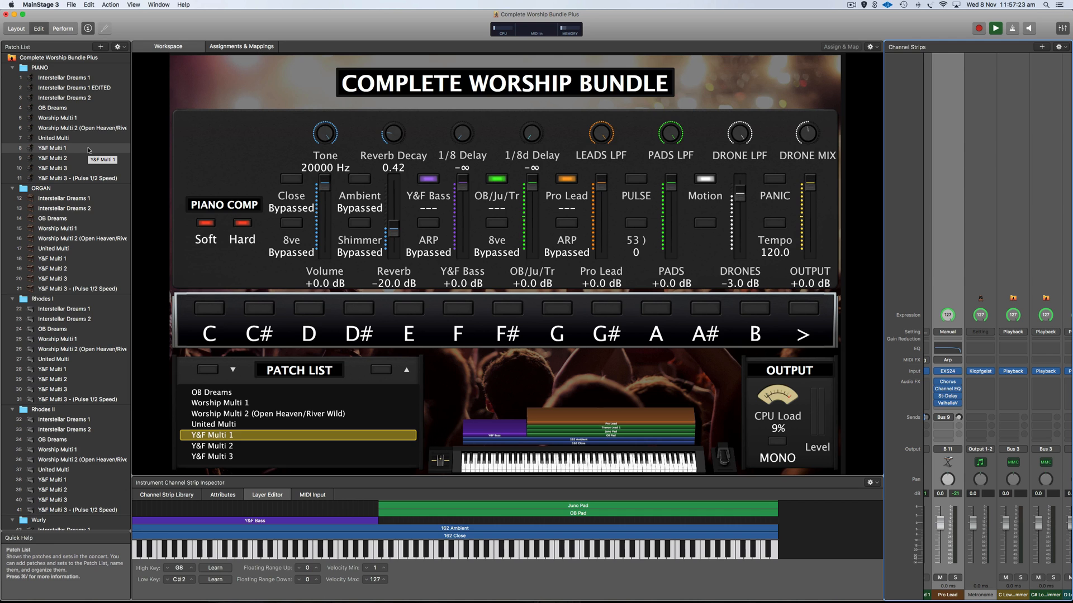
Load Y&F Multi 2, inspect its PULSE button, then load Y&F Multi 3.
left_click(63, 162)
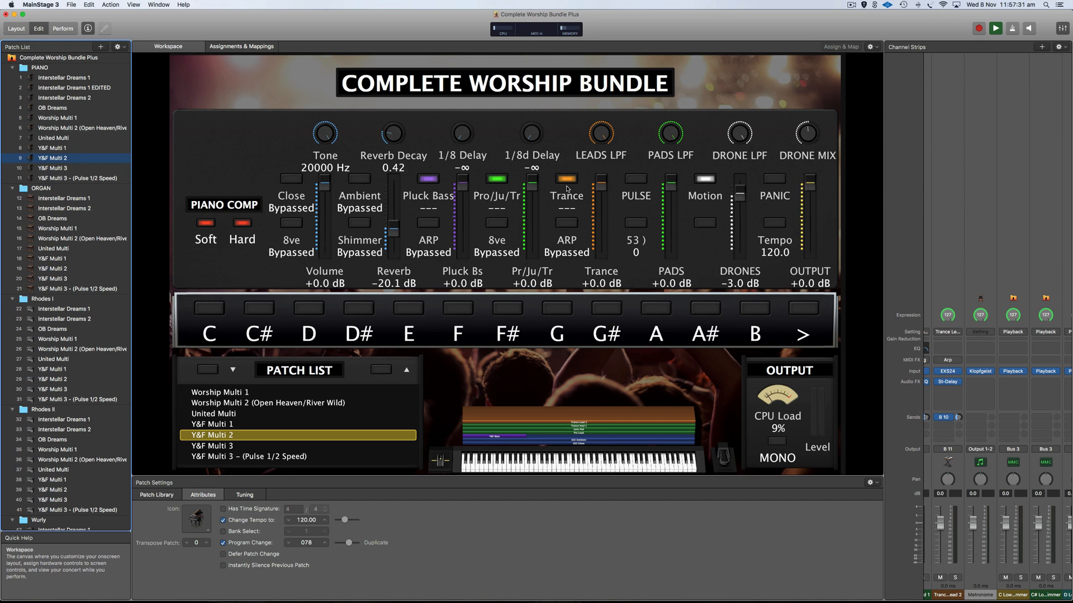
left_click(636, 180)
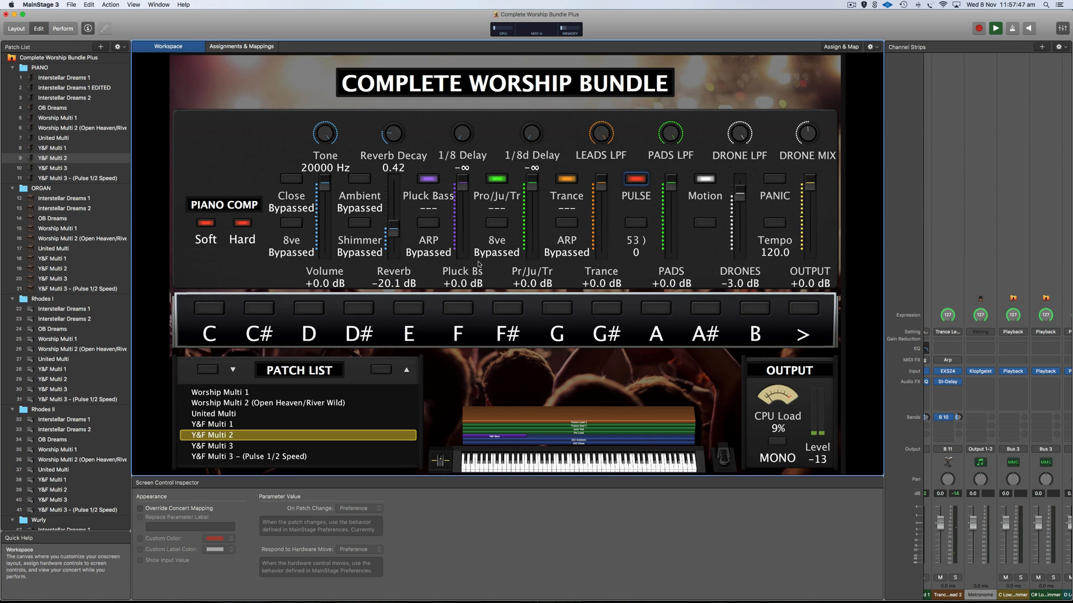
left_click(74, 168)
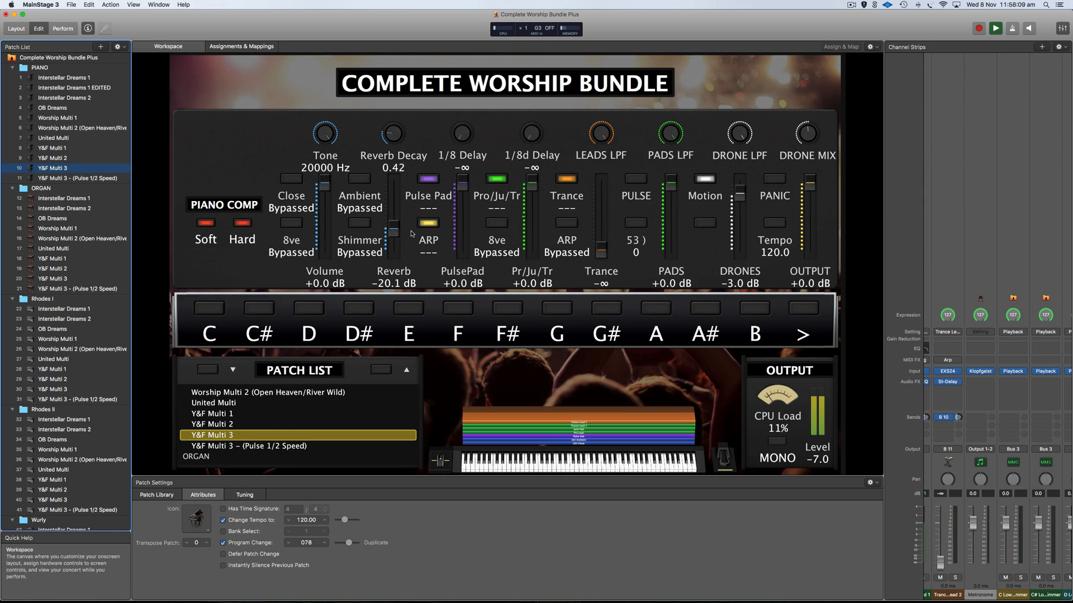
scroll(1009, 417, "left", 6)
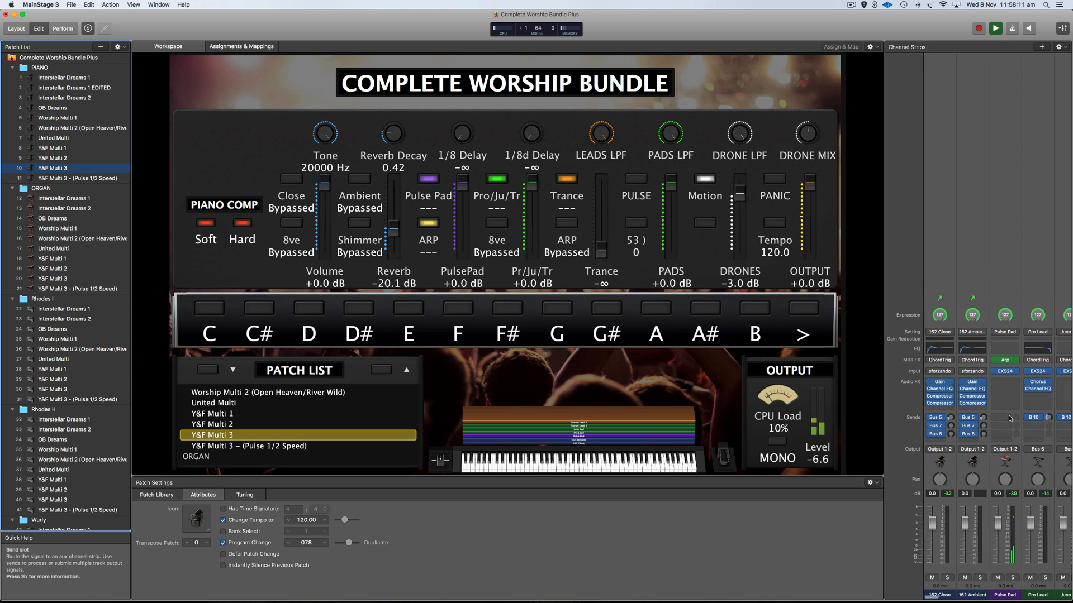
Check the Pulse 1/2 Speed patch's PULSE button mappings, then reload Worship Multi 1.
left_click(1008, 363)
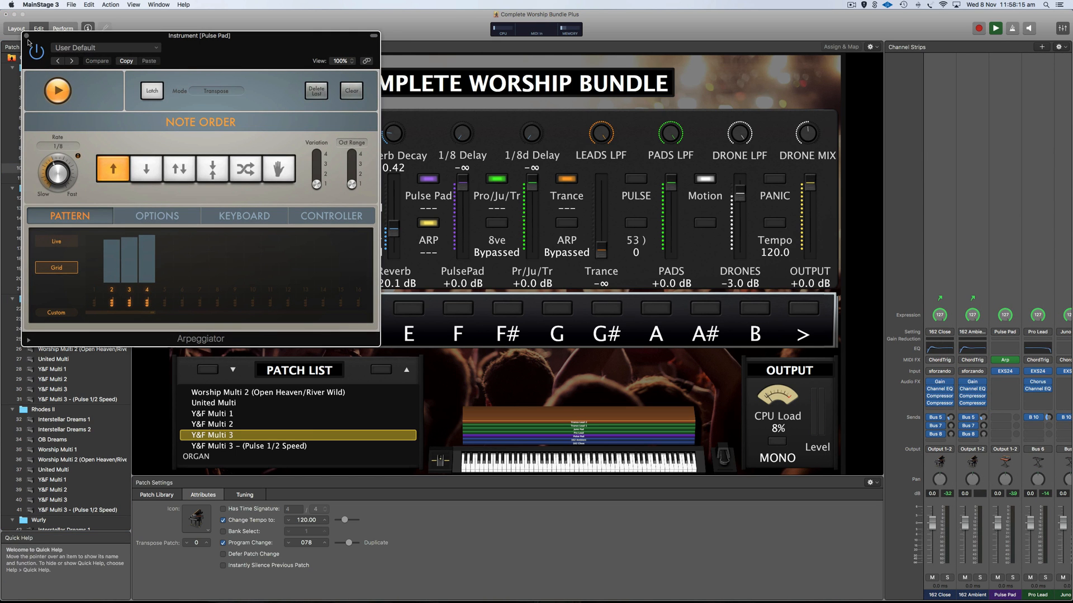
key("super+w")
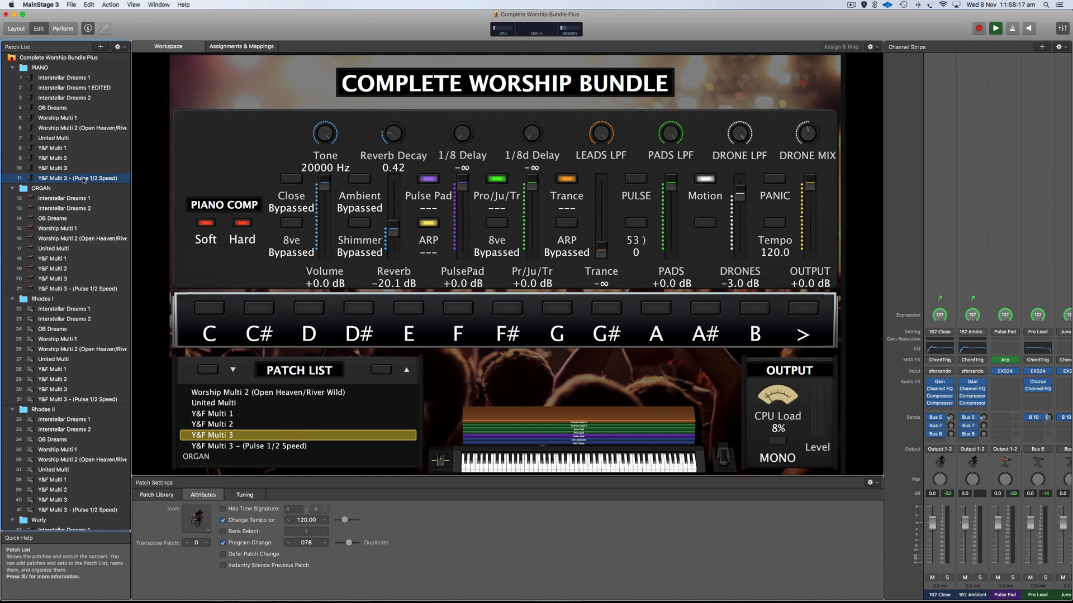
left_click(84, 178)
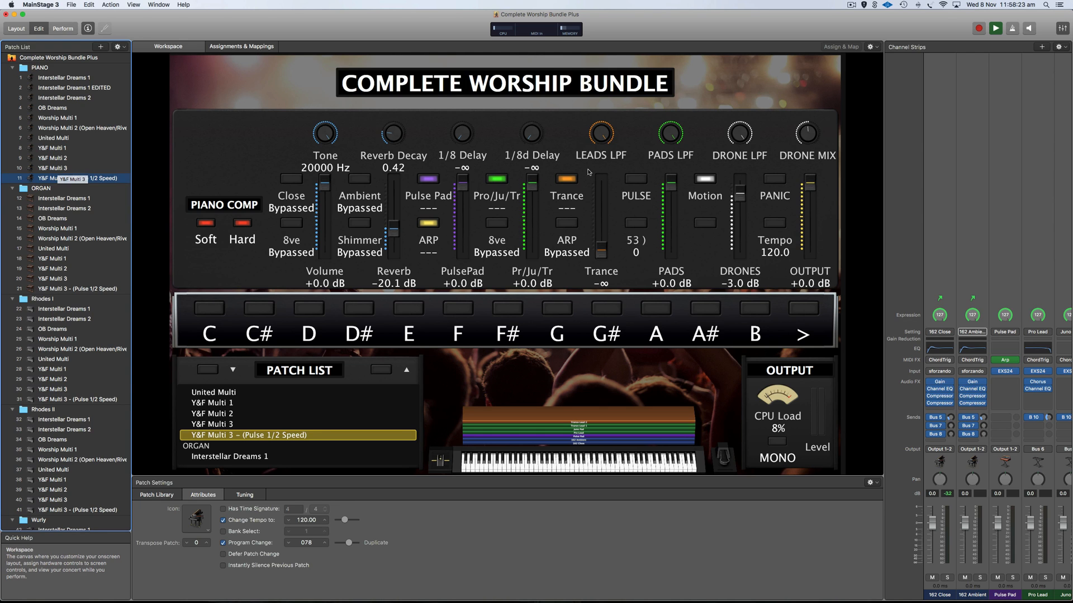
left_click(635, 179)
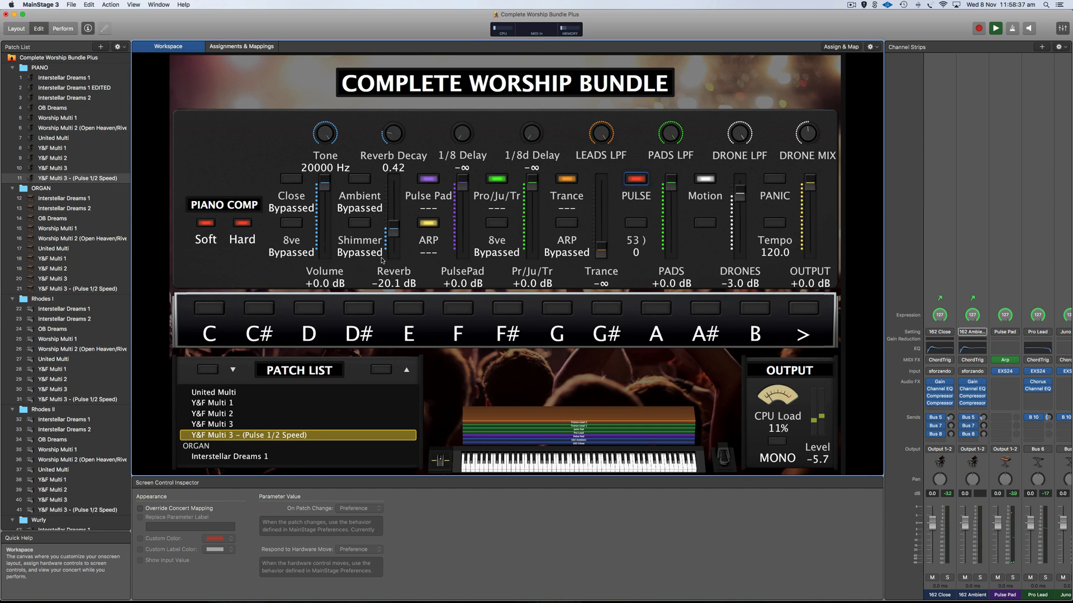
left_click(634, 224)
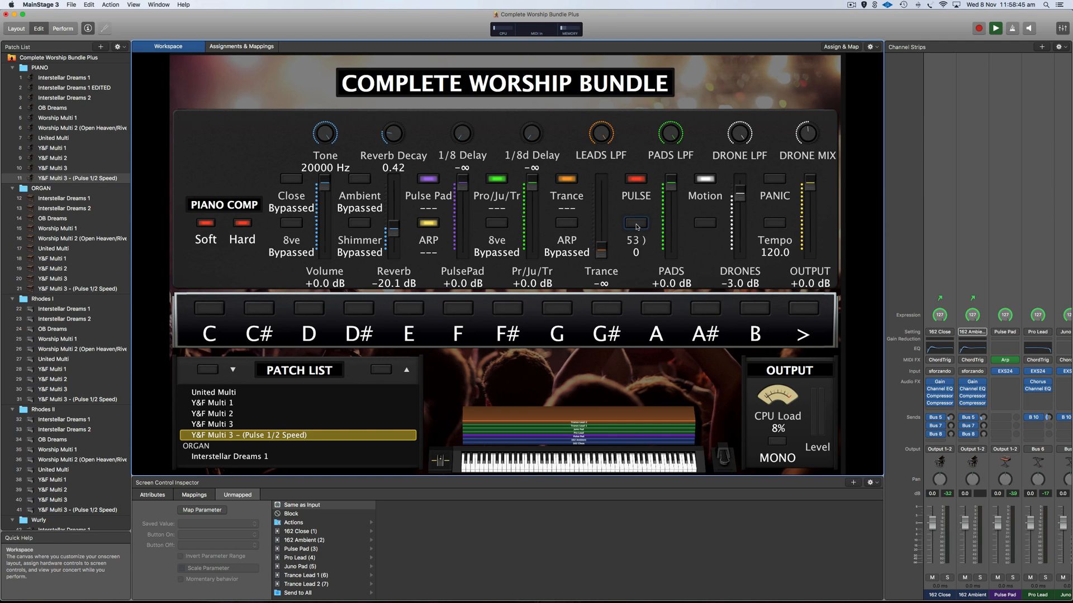
left_click(76, 120)
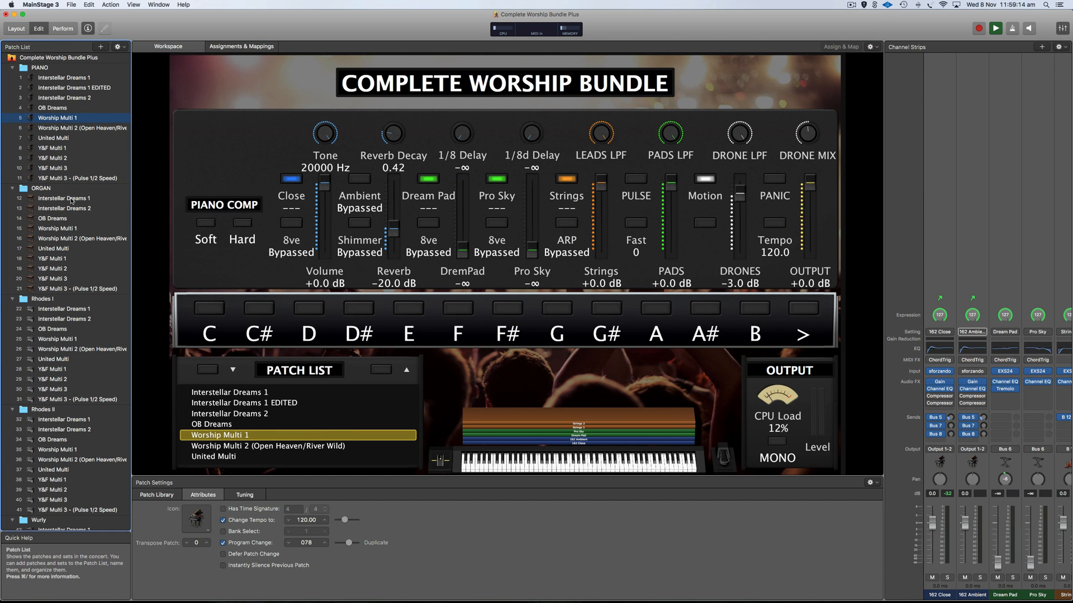
Load organ Interstellar Dreams 1, keep Organ active, and bypass Warm Pad and Swell Pad.
left_click(71, 199)
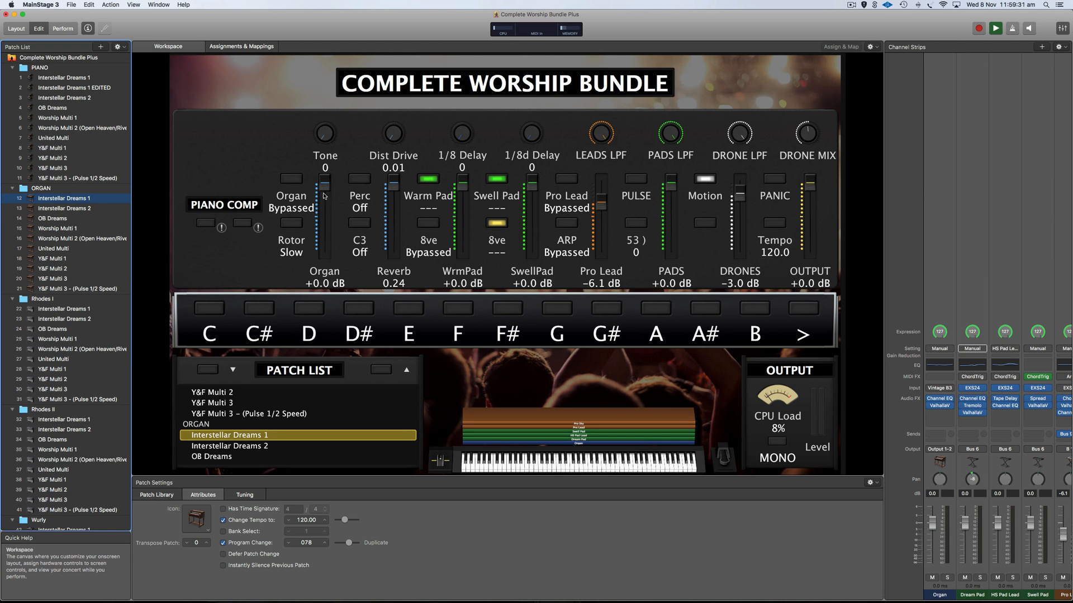
left_click(291, 178)
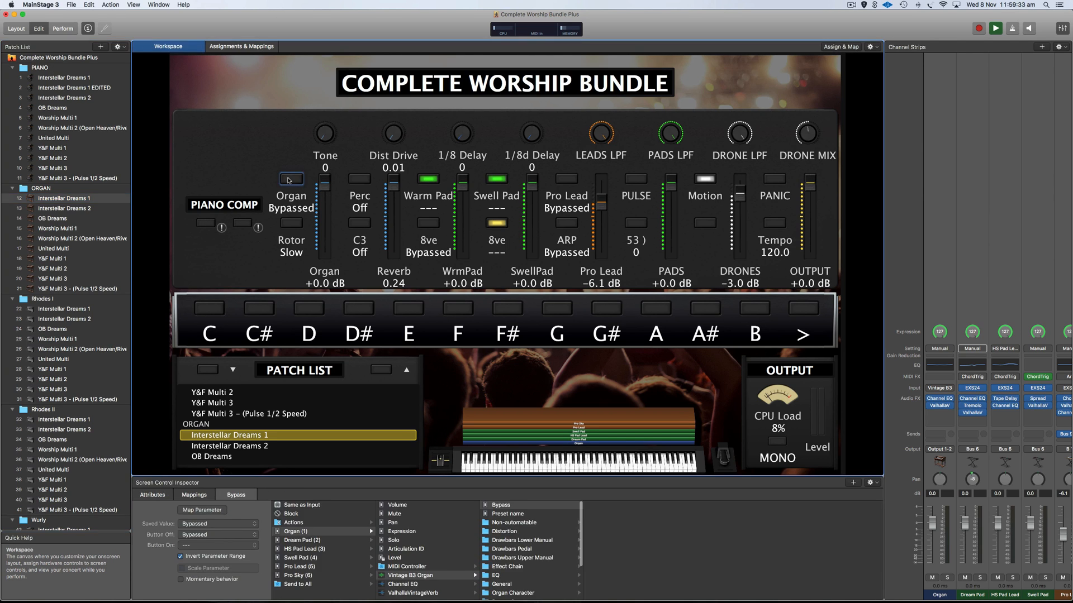
left_click(429, 180)
left_click(496, 179)
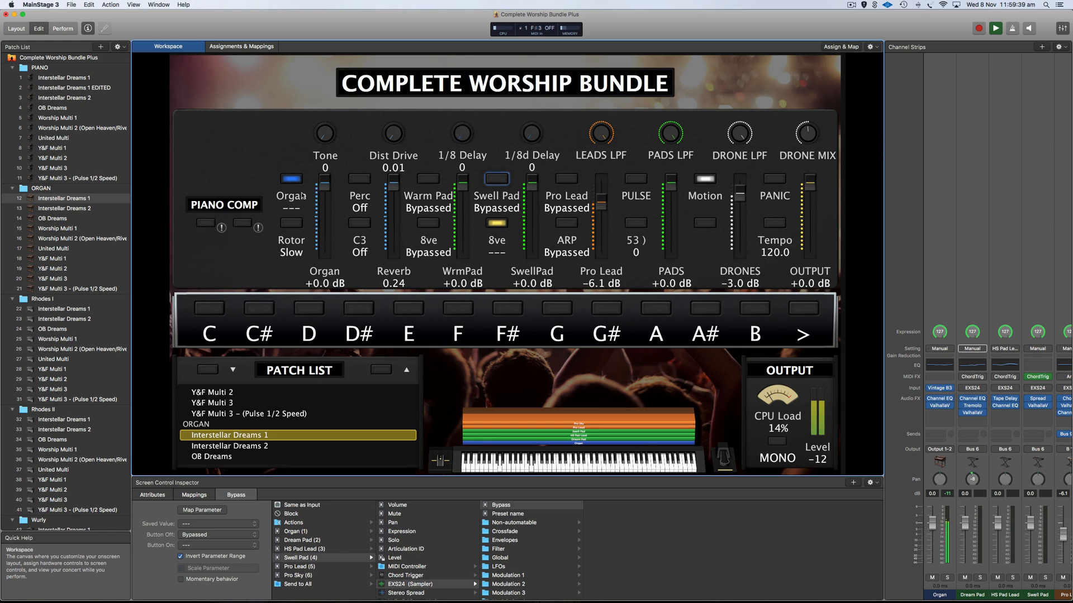
Test the Rotor and C3 percussion switches, leaving Rotor Slow and C3 off.
left_click(298, 224)
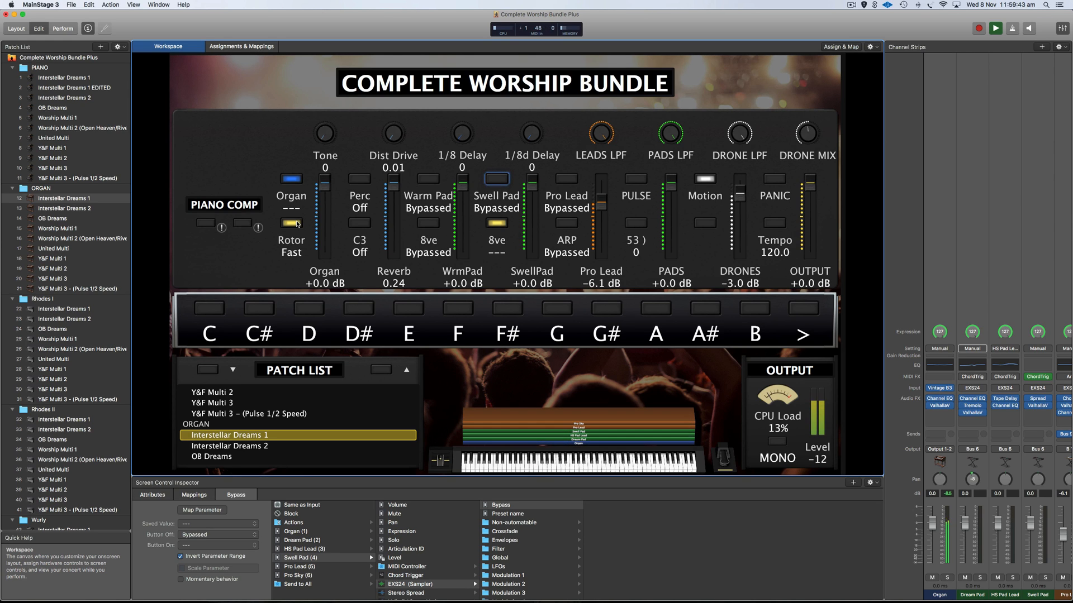
left_click(298, 224)
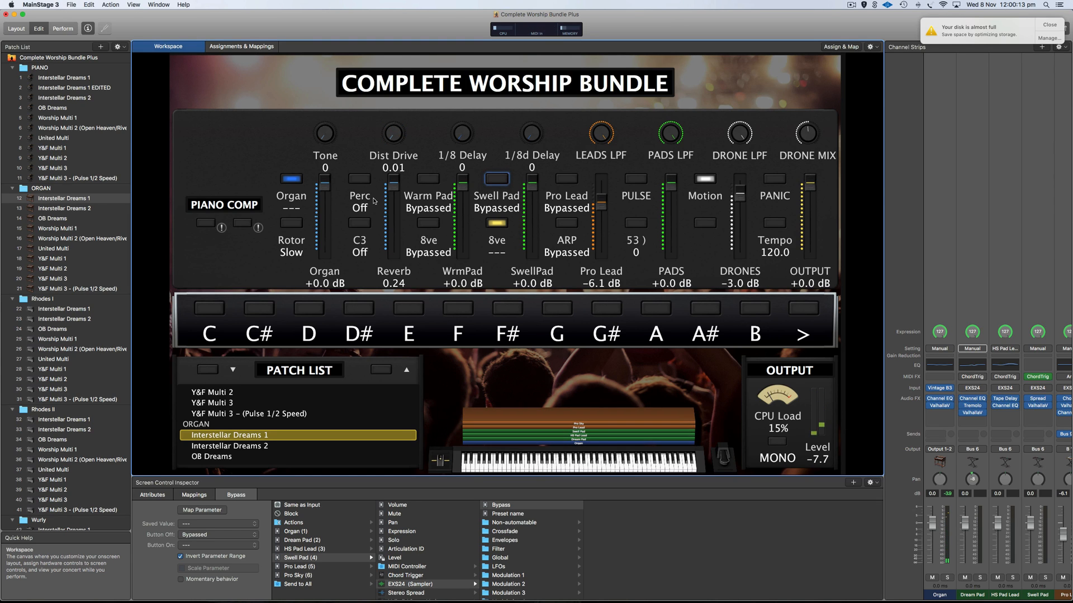
left_click(362, 226)
left_click(362, 227)
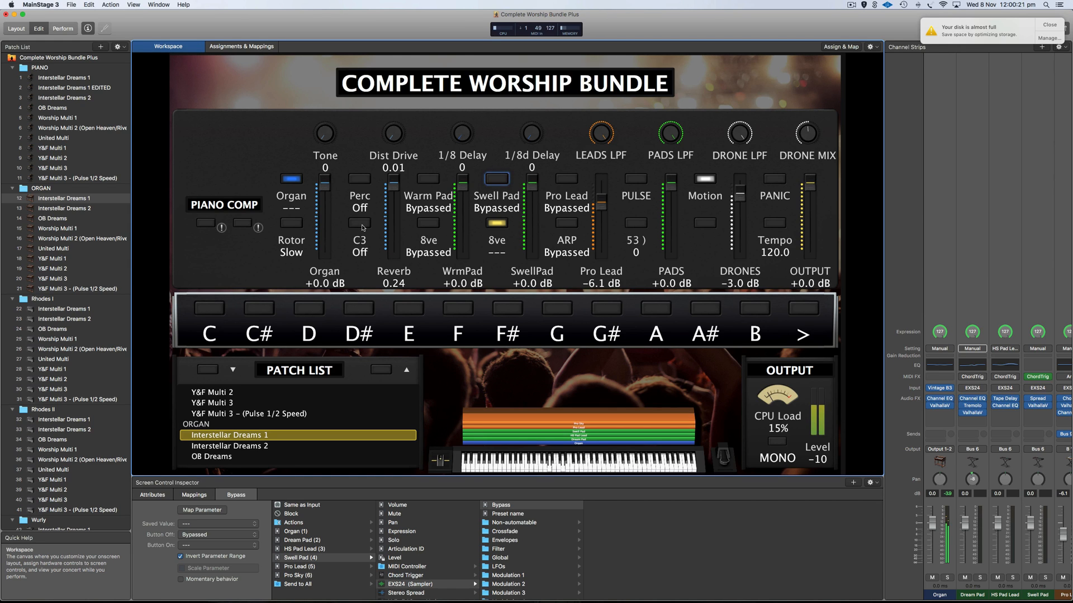
left_click(362, 227)
left_click(362, 224)
Cap the Reverb fader range at 0.56, push it up, then load Rhodes I Interstellar Dreams 1.
left_click(394, 199)
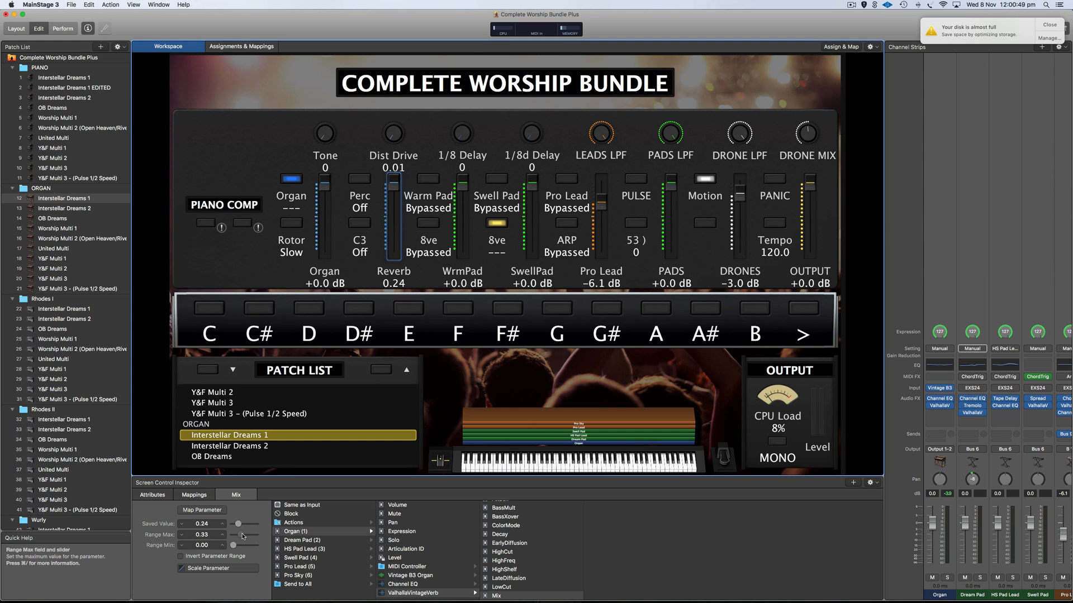
left_click(246, 535)
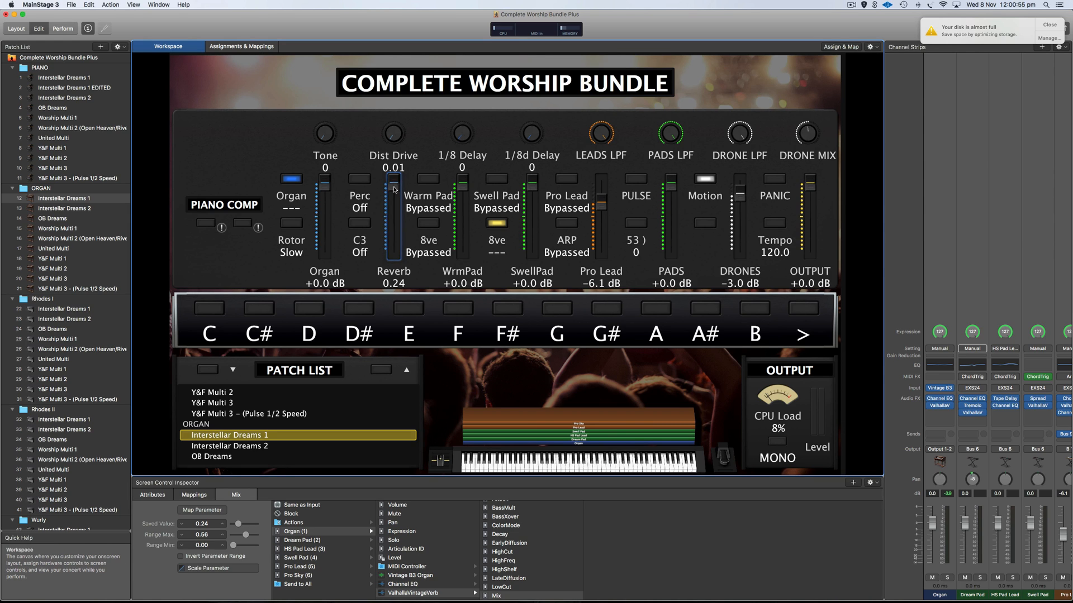
left_click_drag(393, 190, 400, 155)
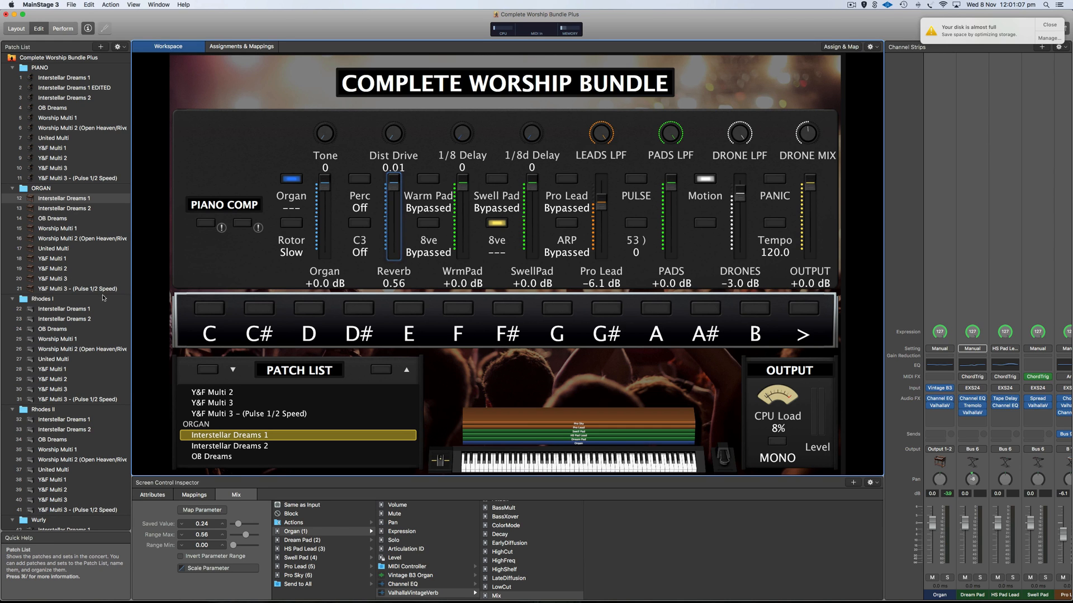
left_click(68, 309)
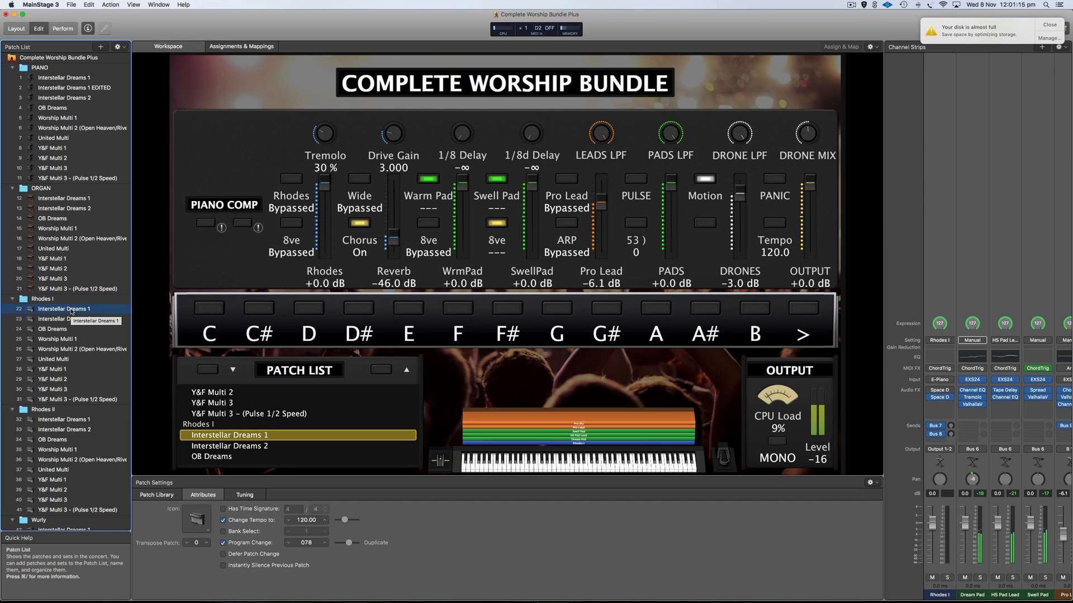
Bypass Rhodes I's Warm Pad and Swell Pad, and test the 8ve octave layer.
left_click(428, 179)
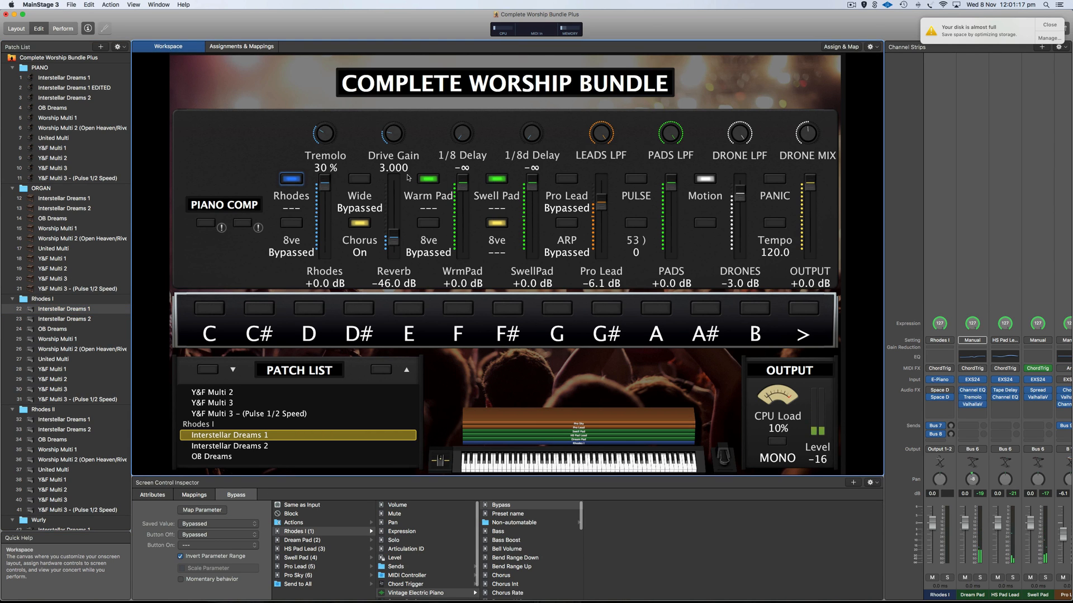
left_click(496, 179)
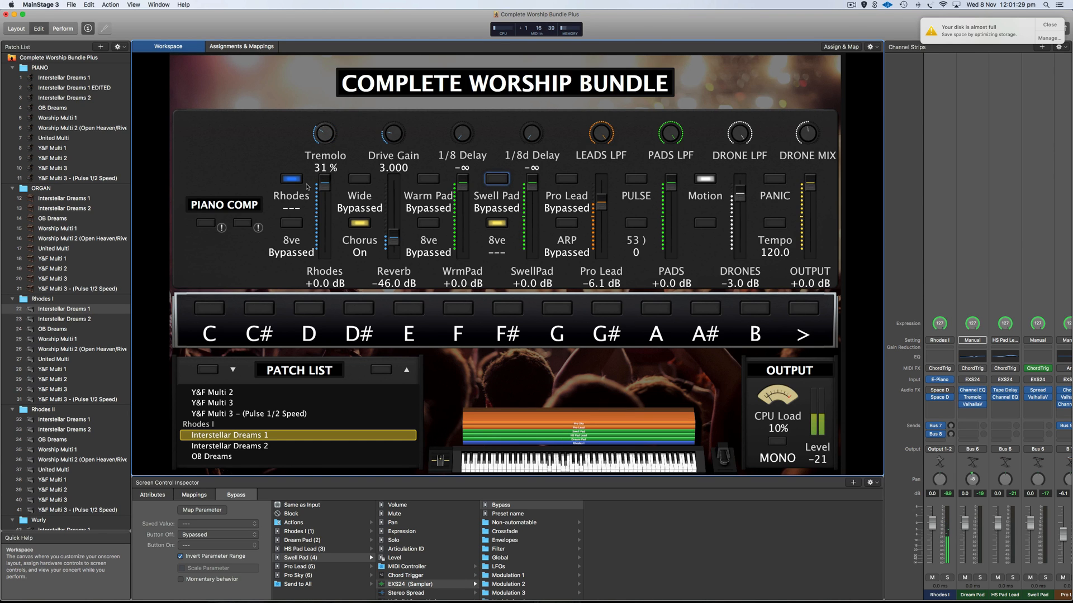
left_click(291, 222)
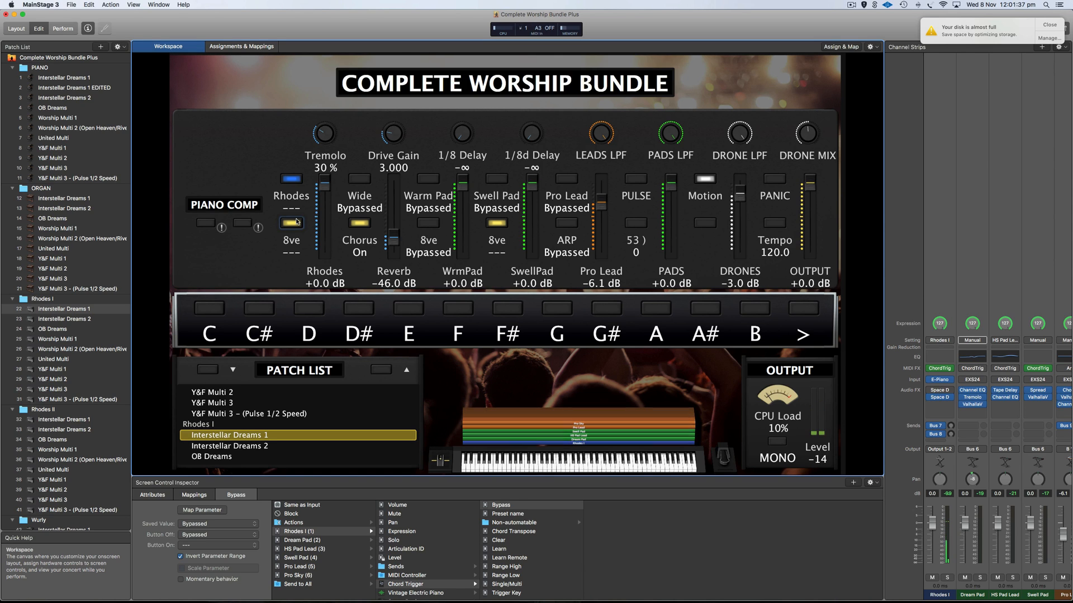
left_click(297, 222)
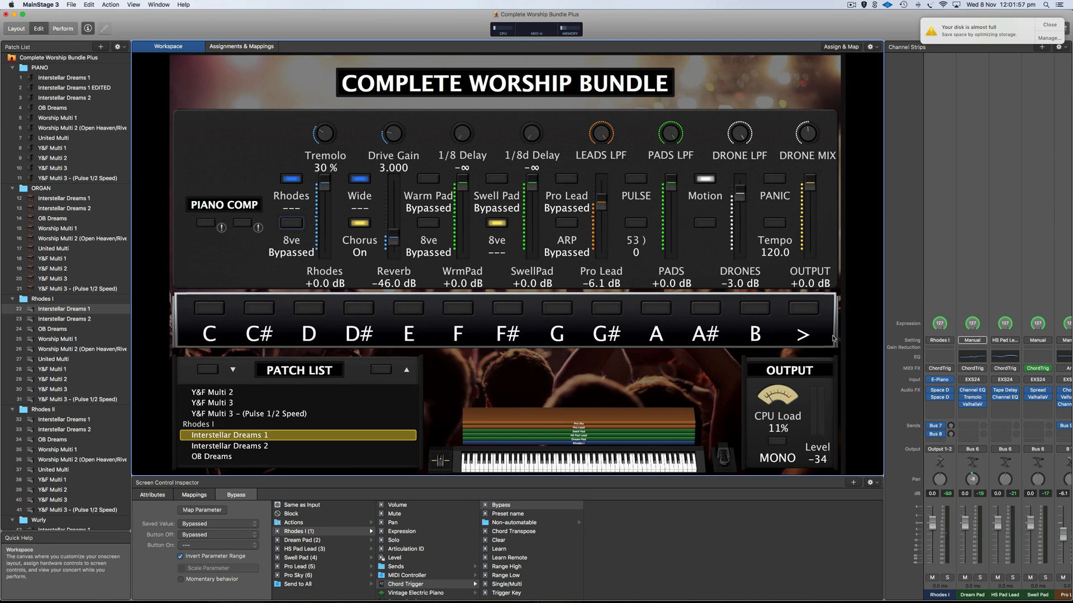
Adjust the Space Designer output, check the Reverb mapping, then load Rhodes II Interstellar Dreams 1.
left_click(940, 391)
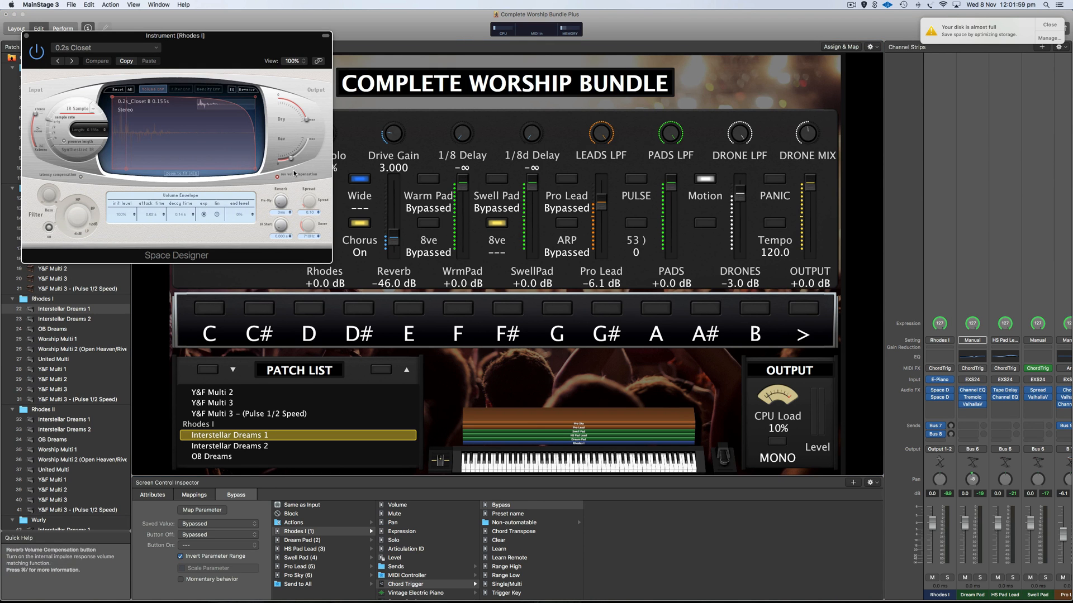
left_click(302, 156)
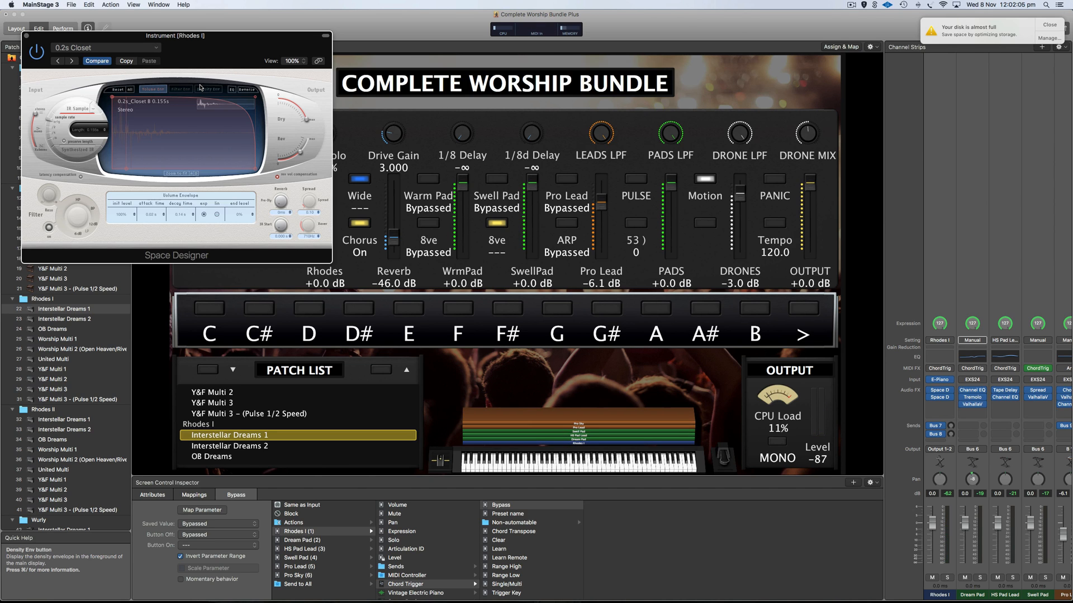
left_click(25, 36)
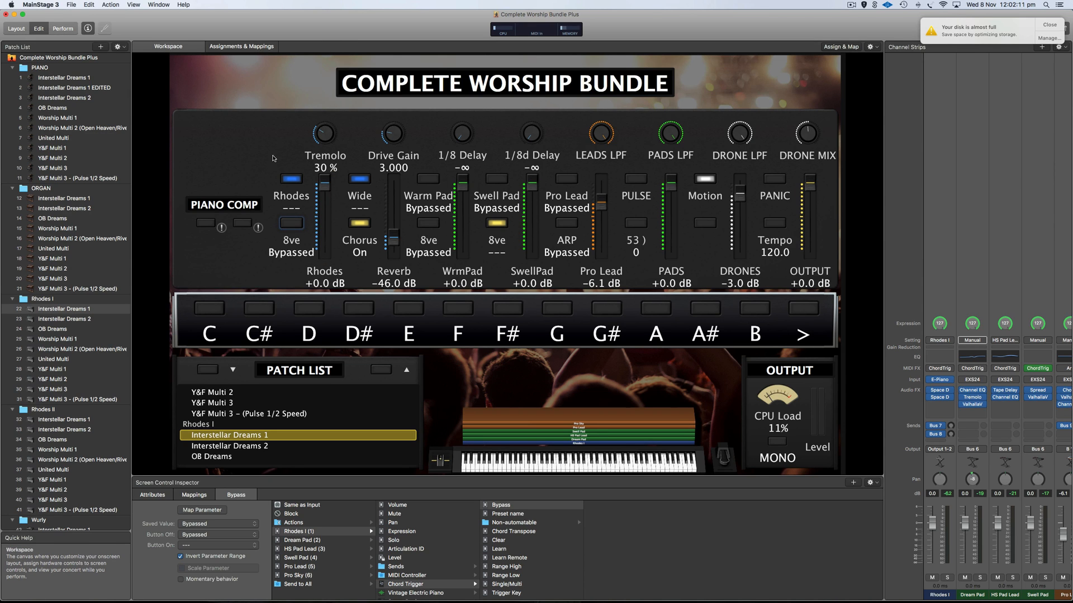
left_click(393, 240)
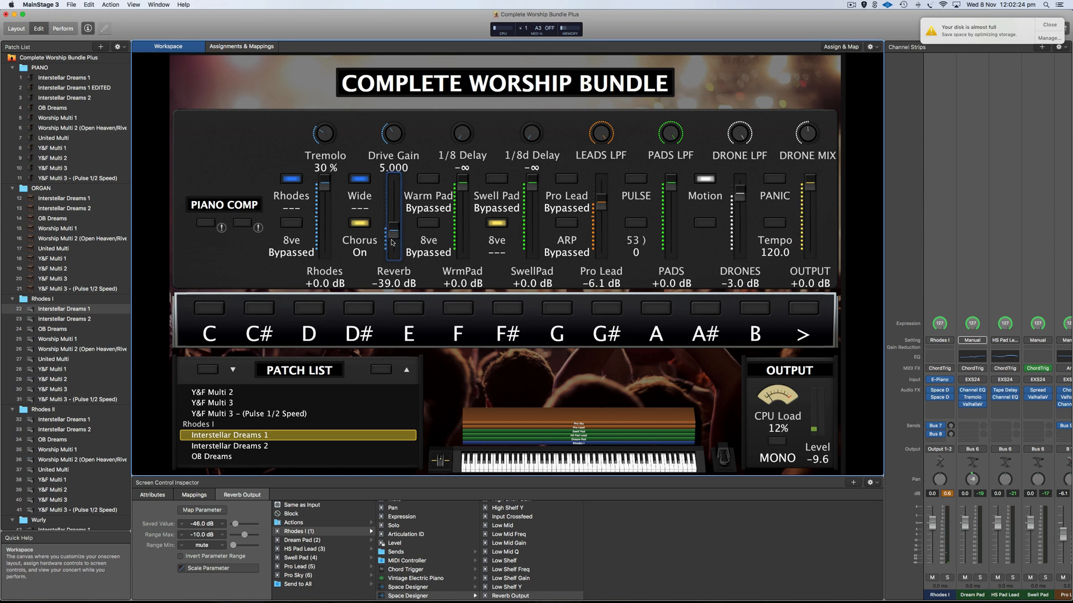
scroll(73, 330, "down", 3)
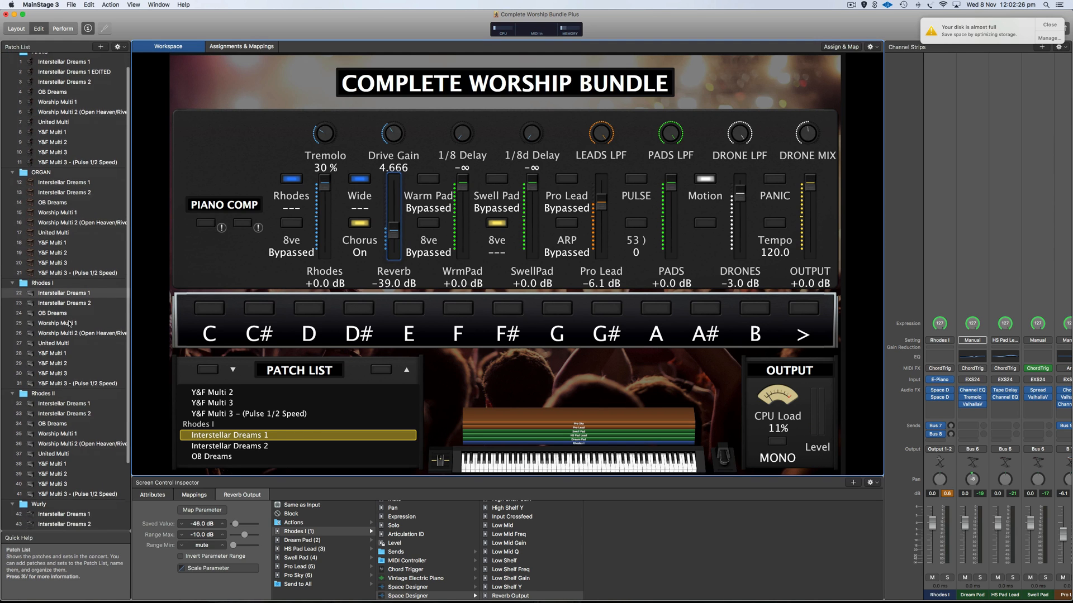
left_click(63, 391)
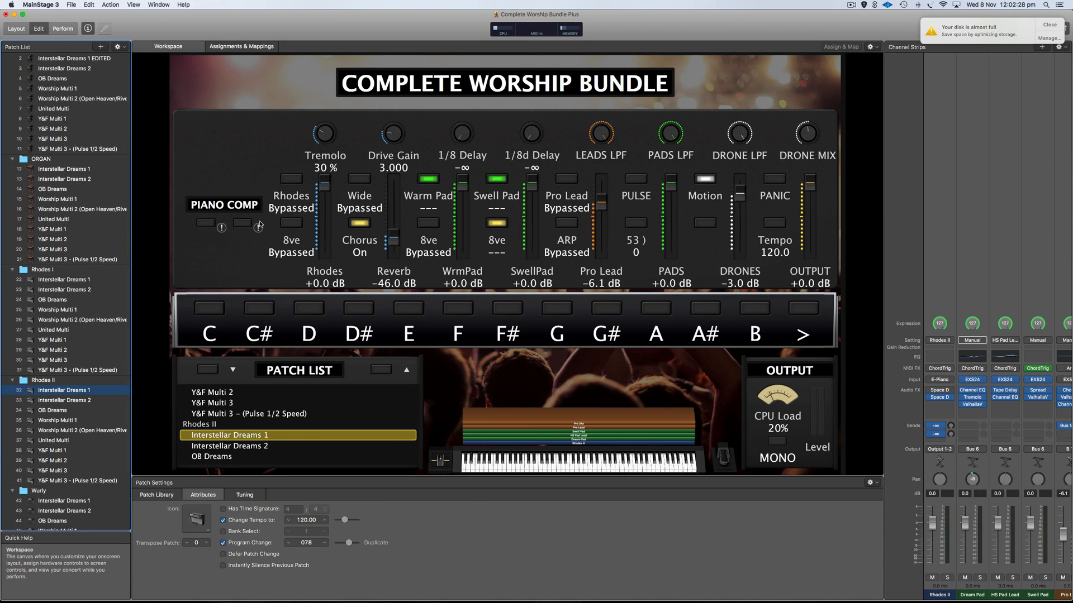
On Rhodes II, bypass the Warm Pad and Swell Pad layers and activate the Rhodes layer.
left_click(428, 179)
left_click(494, 180)
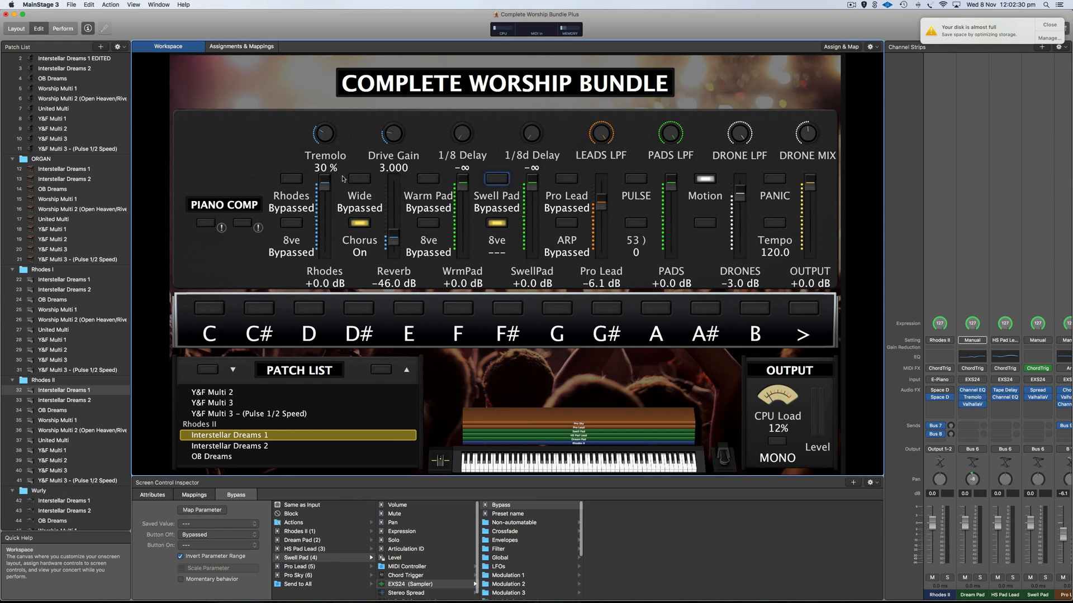
left_click(294, 180)
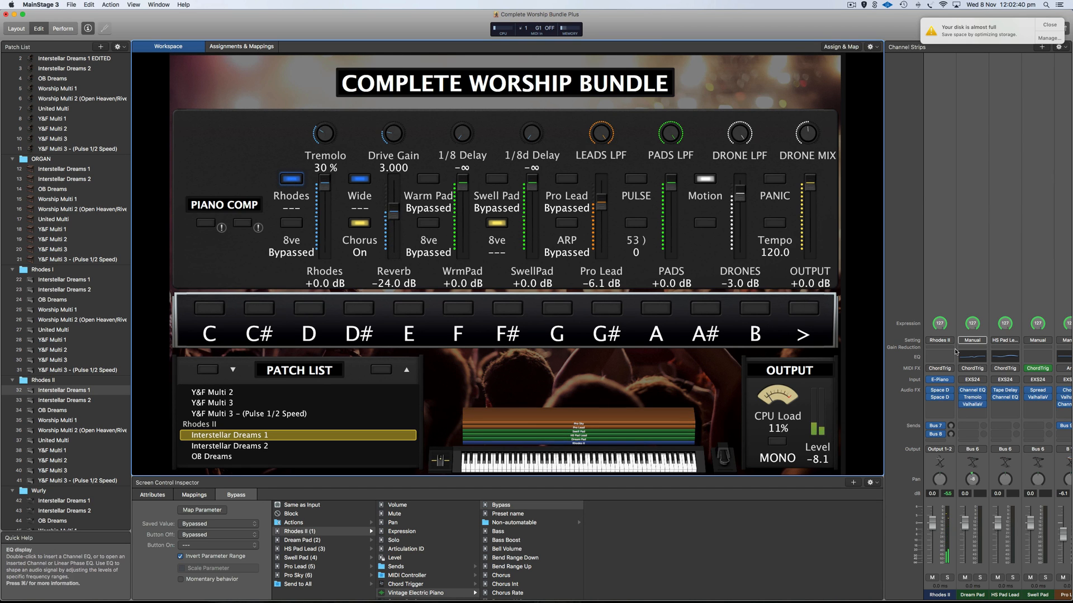
Adjust the Rhodes II Space Designer reverb output, then load Wurly's Interstellar Dreams 1 patch.
left_click(940, 390)
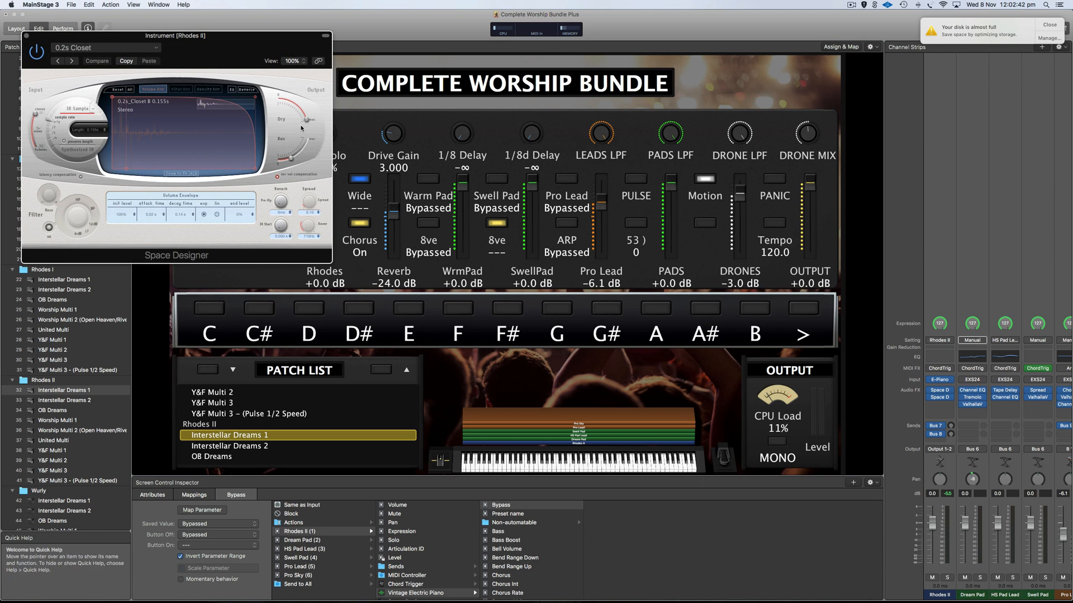
left_click_drag(291, 159, 295, 158)
left_click(27, 36)
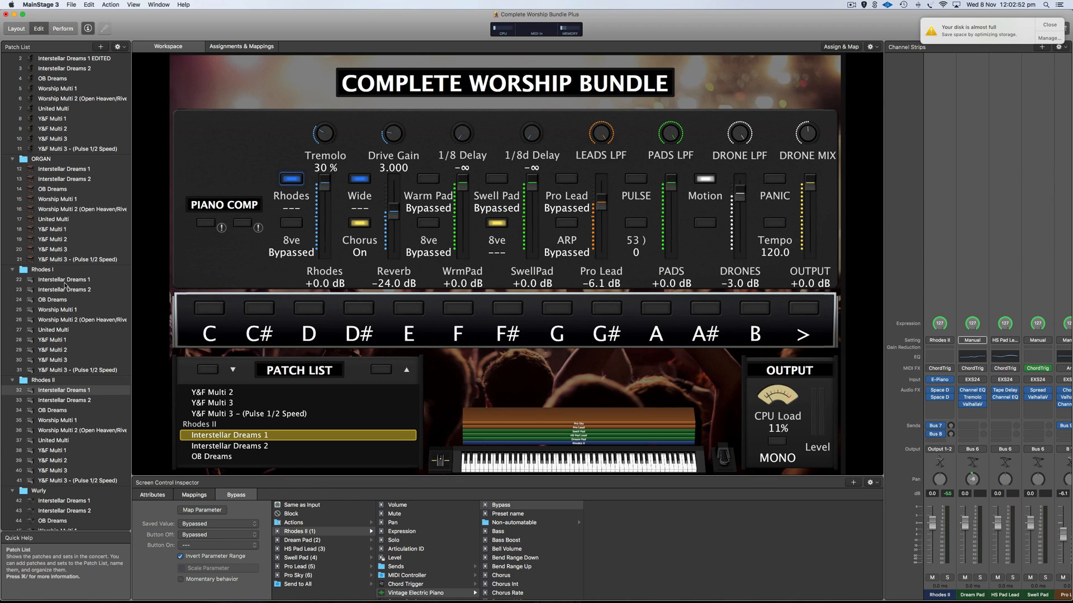
scroll(83, 386, "down", 5)
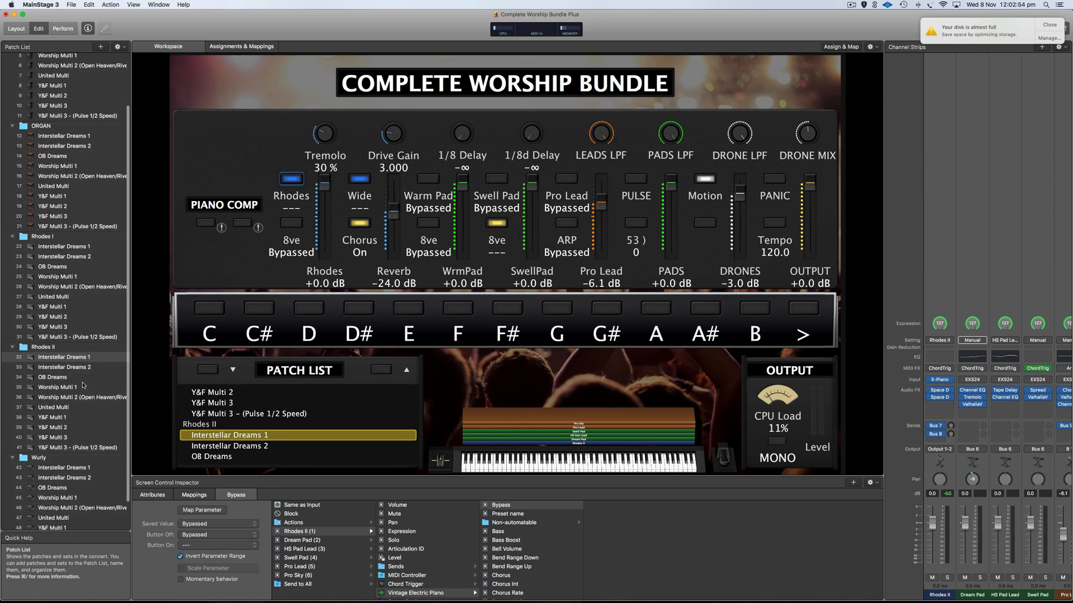
left_click(85, 436)
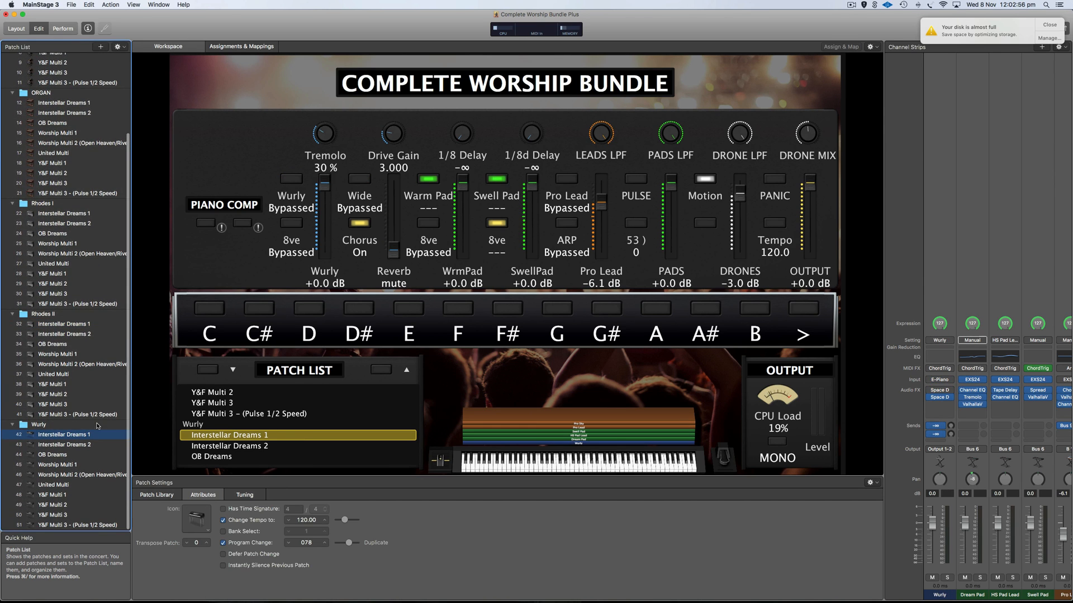
Bypass the Warm Pad and Swell Pad layers in Interstellar Dreams 1.
left_click(292, 183)
left_click(428, 179)
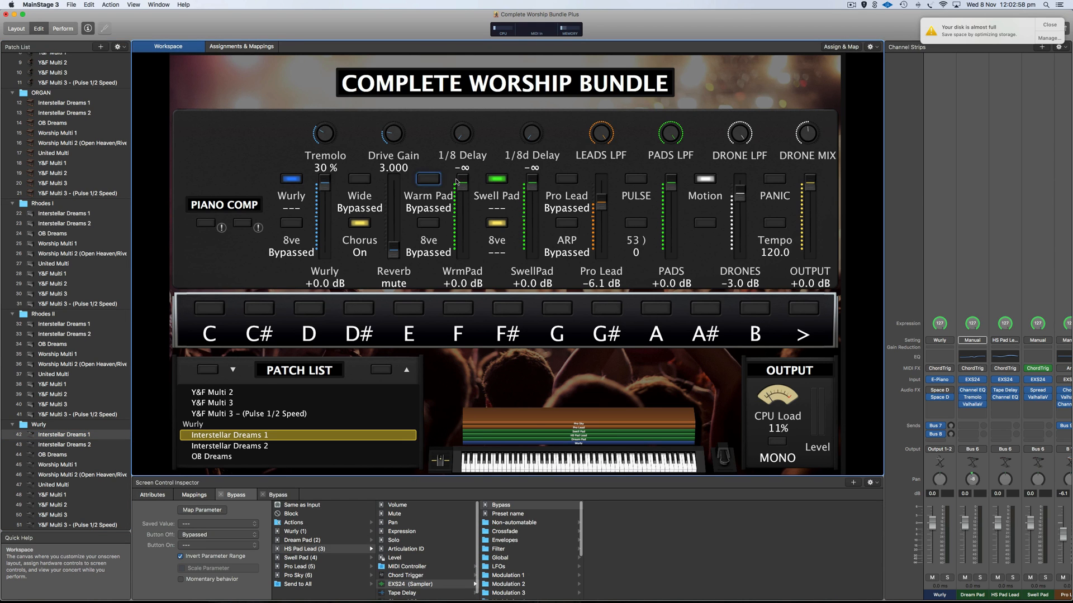
left_click(495, 179)
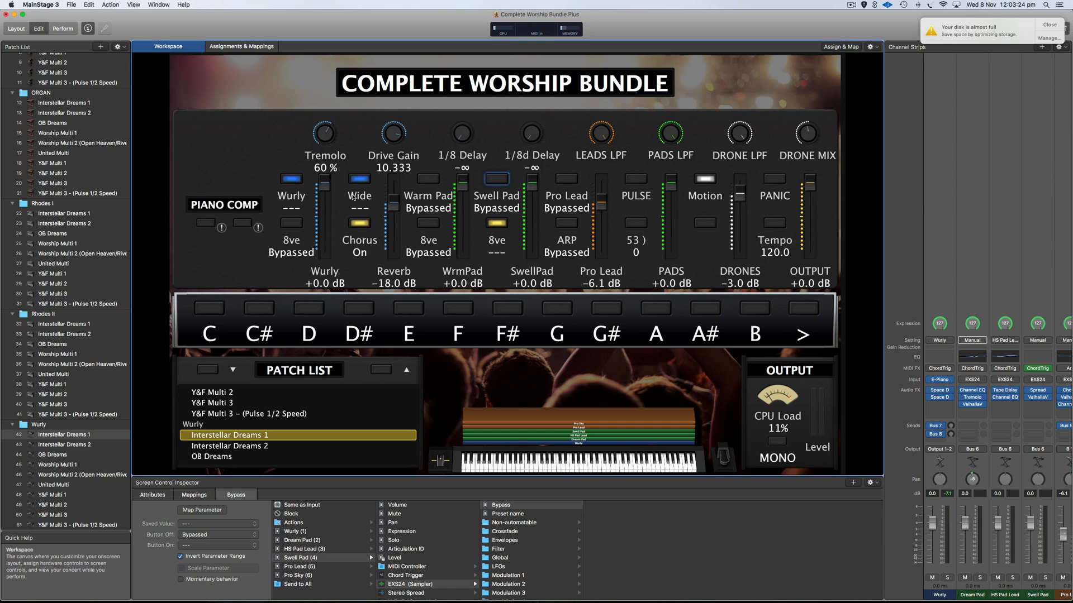
Raise the Wurly instrument's Tremolo depth from 60% to 100%.
left_click(940, 380)
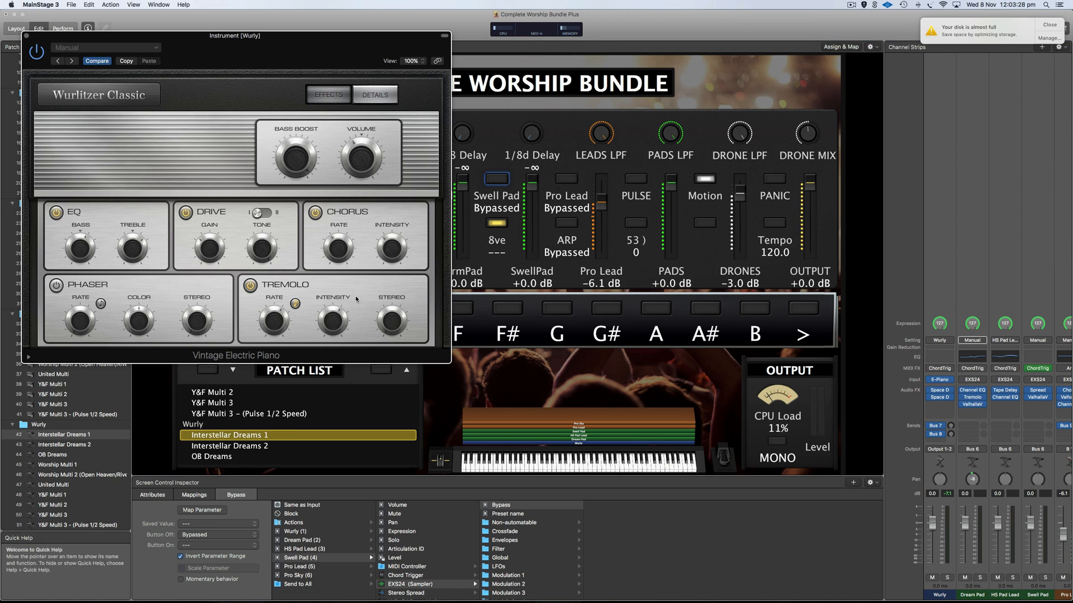
mouse_move(392, 327)
left_click_drag(324, 50, 691, 92)
left_click_drag(328, 139, 328, 72)
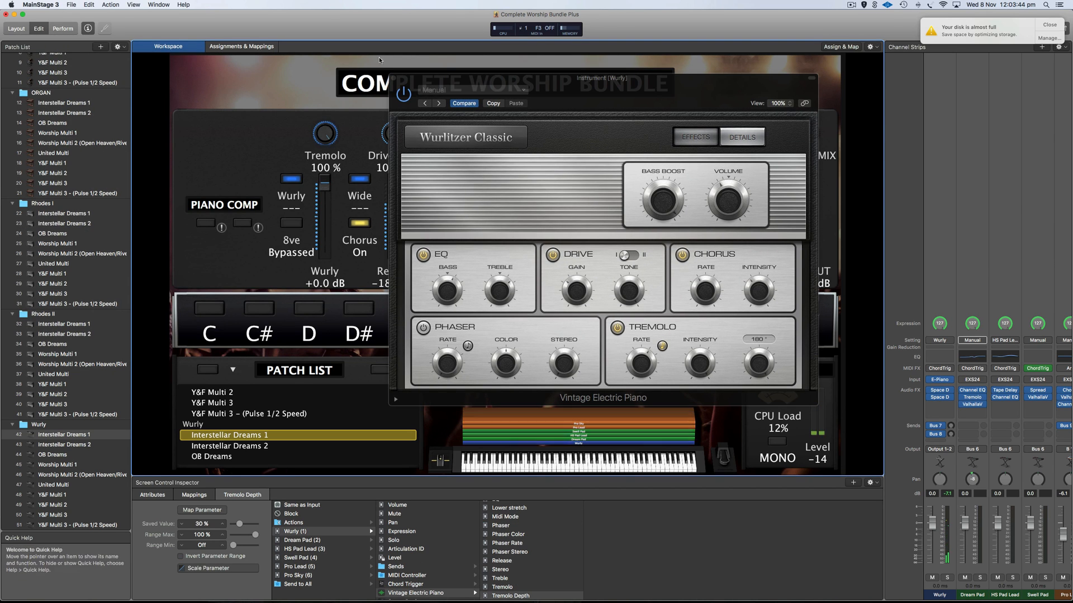
left_click(391, 77)
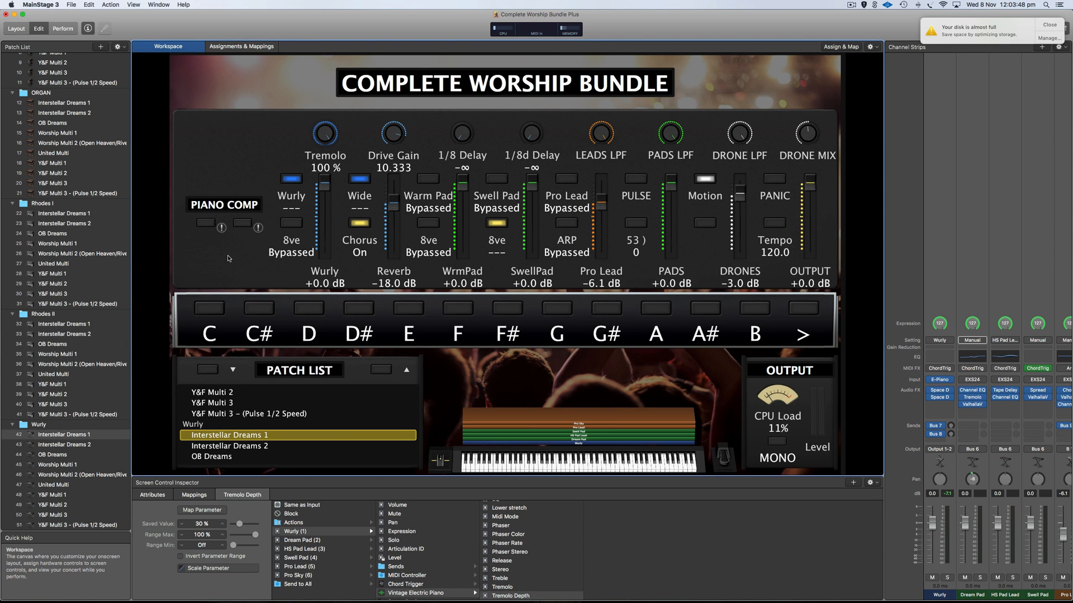
scroll(53, 300, "up", 5)
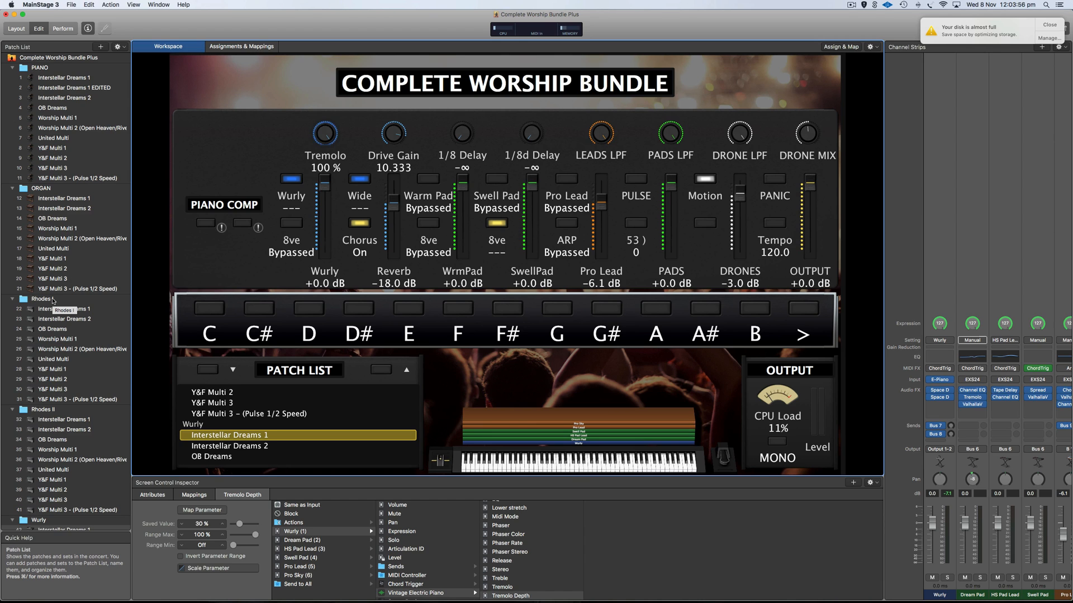
Load ORGAN's Worship Multi 1 patch and show the Dream Pad fader's attributes (−∞ to +0.0 dB).
left_click(62, 209)
key("Down")
key("Down")
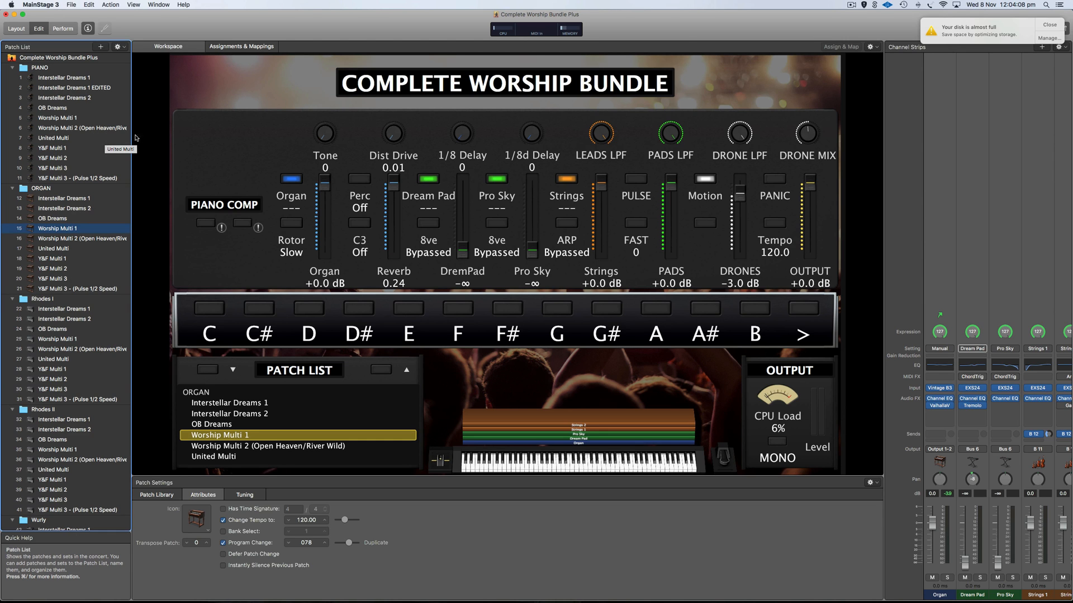
left_click(461, 229)
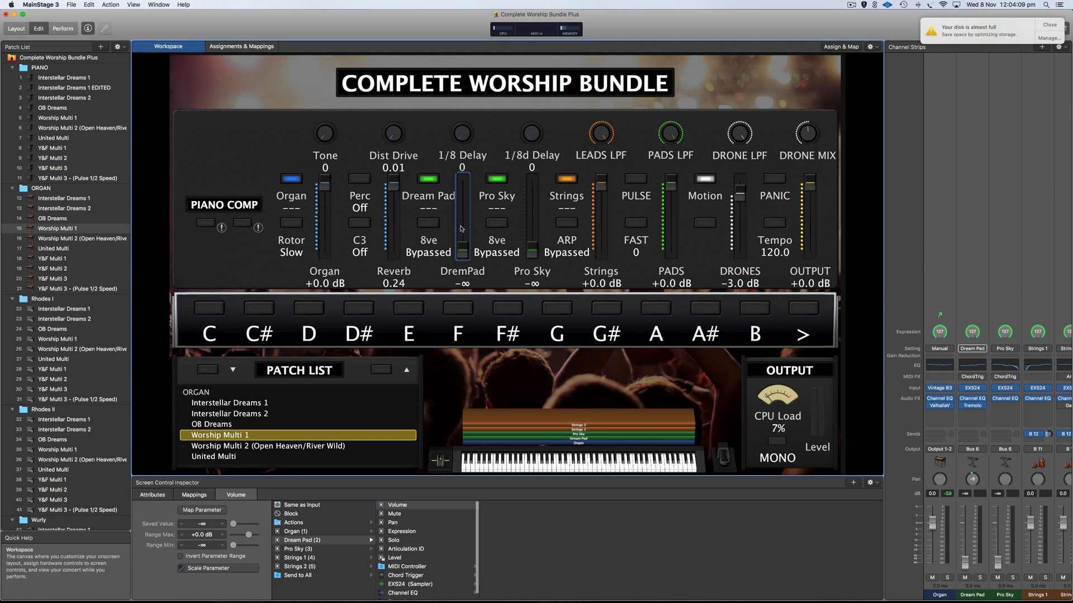
left_click(152, 495)
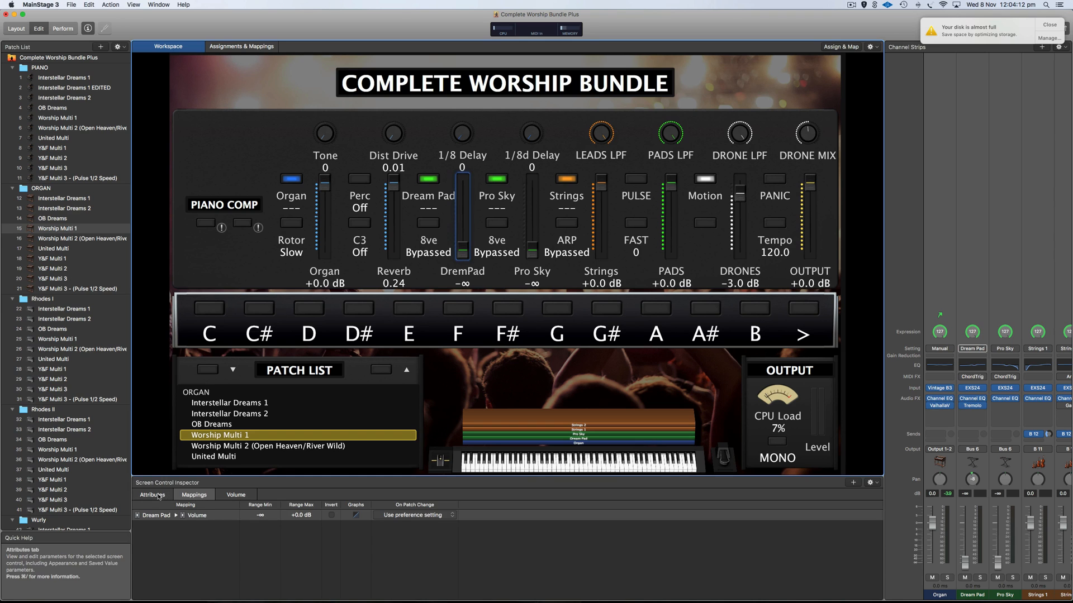
left_click(82, 58)
Raise the concert-level 1/8 Delay fader from 0 to 97.
left_click(392, 209)
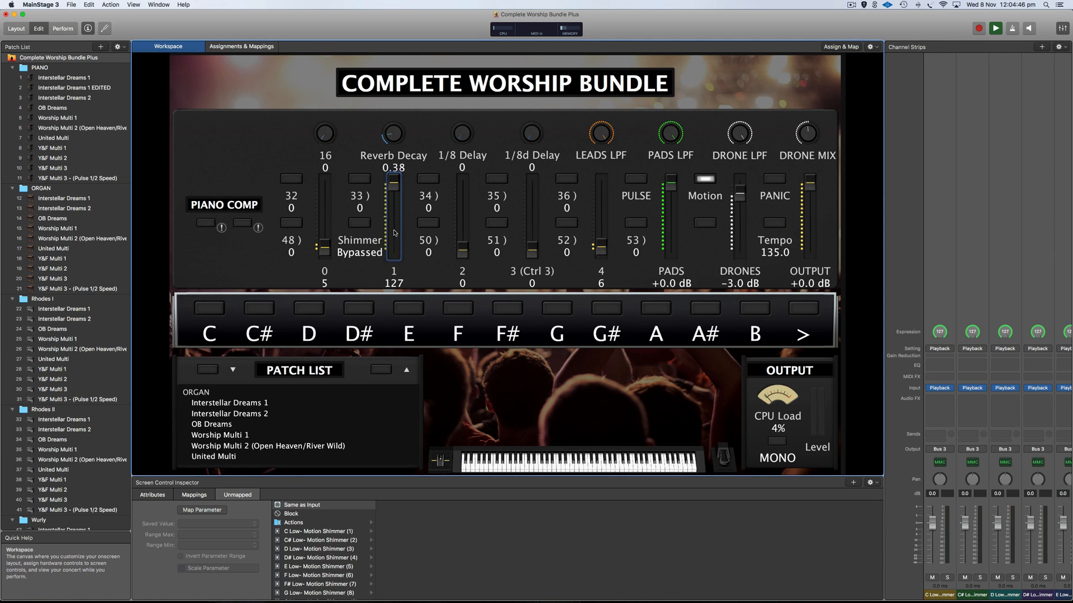
left_click(467, 225)
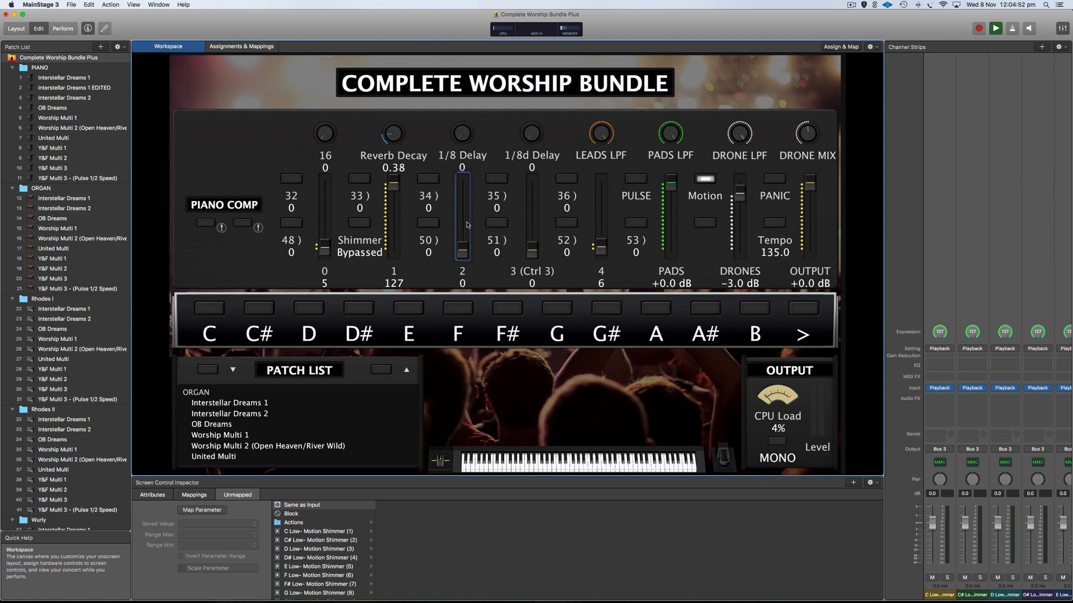
left_click_drag(466, 227, 462, 203)
left_click(55, 5)
mouse_move(84, 28)
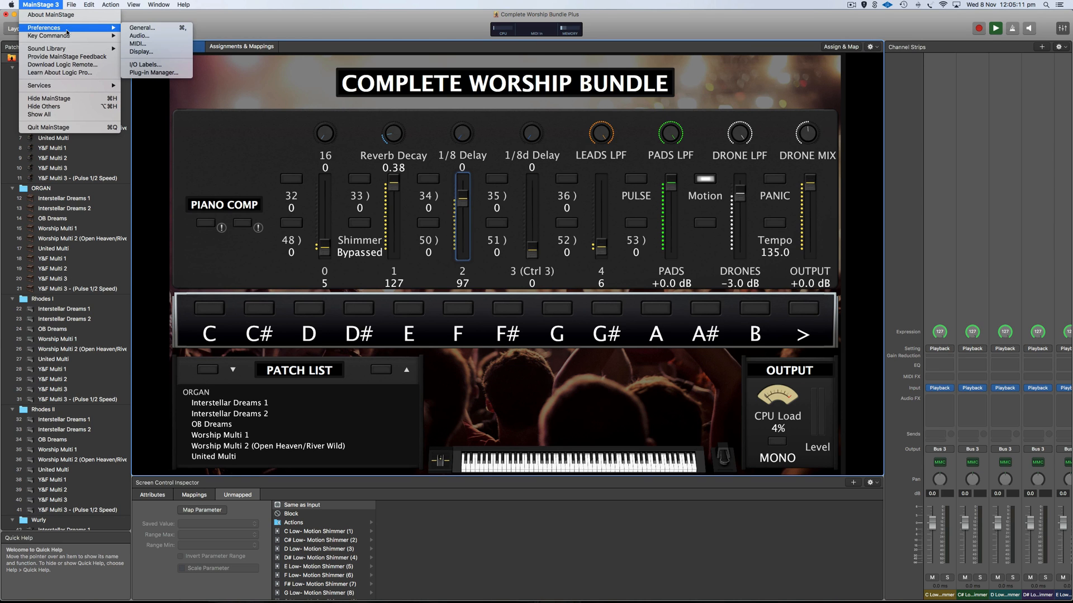
In General preferences, change Respond to Hardware Move from Jump to Pickup.
left_click(150, 44)
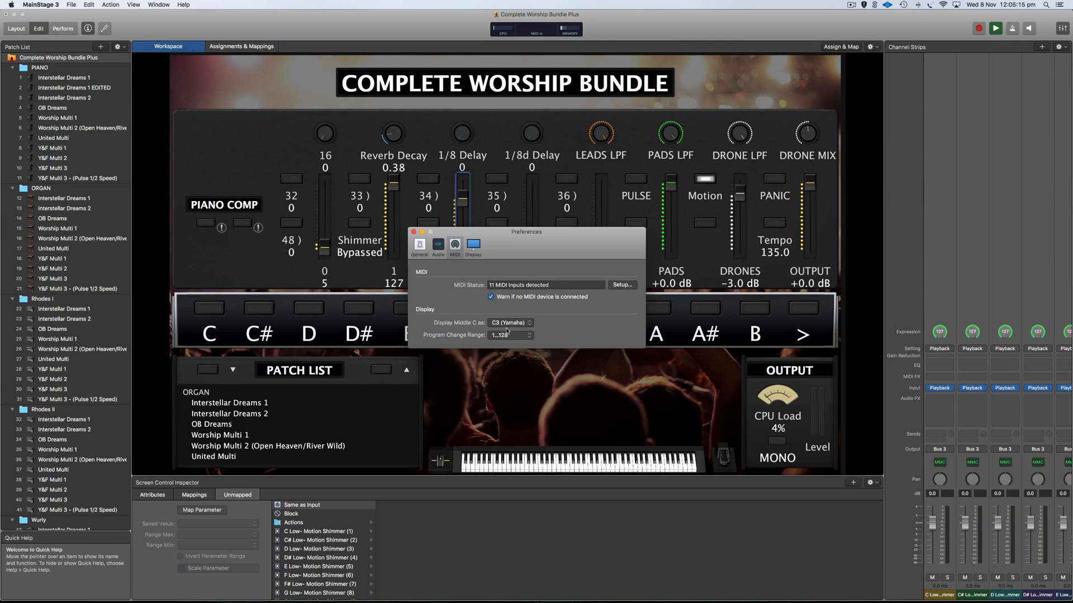
left_click(439, 247)
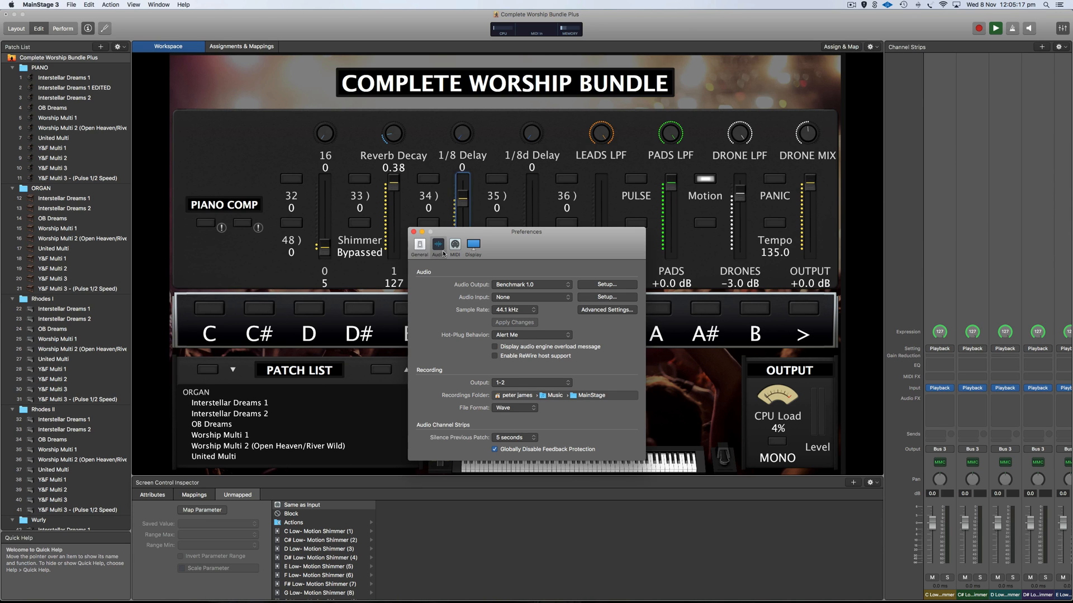
left_click(426, 249)
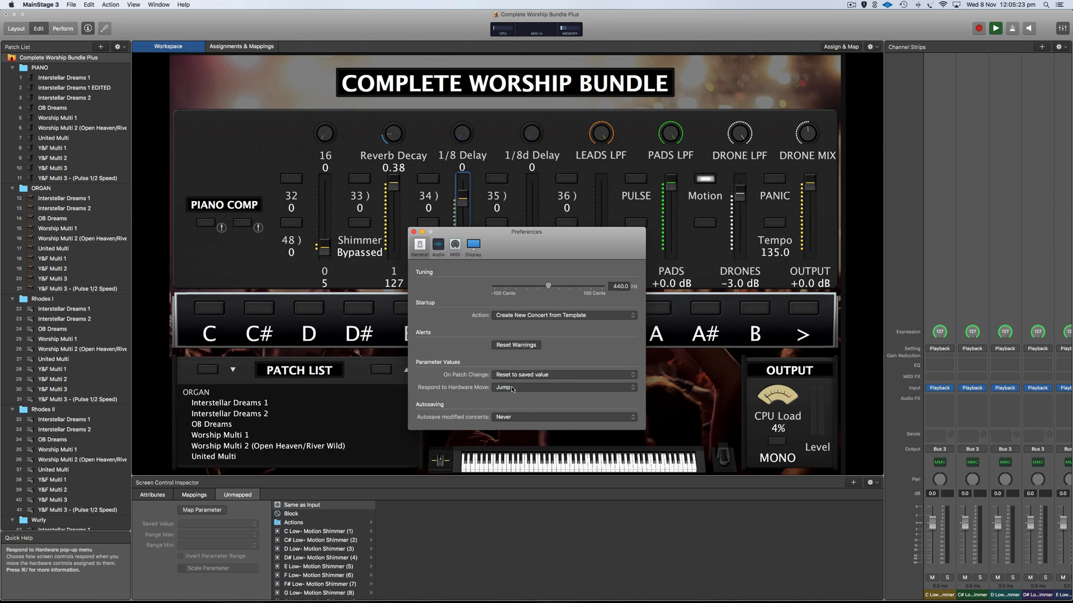
left_click(544, 388)
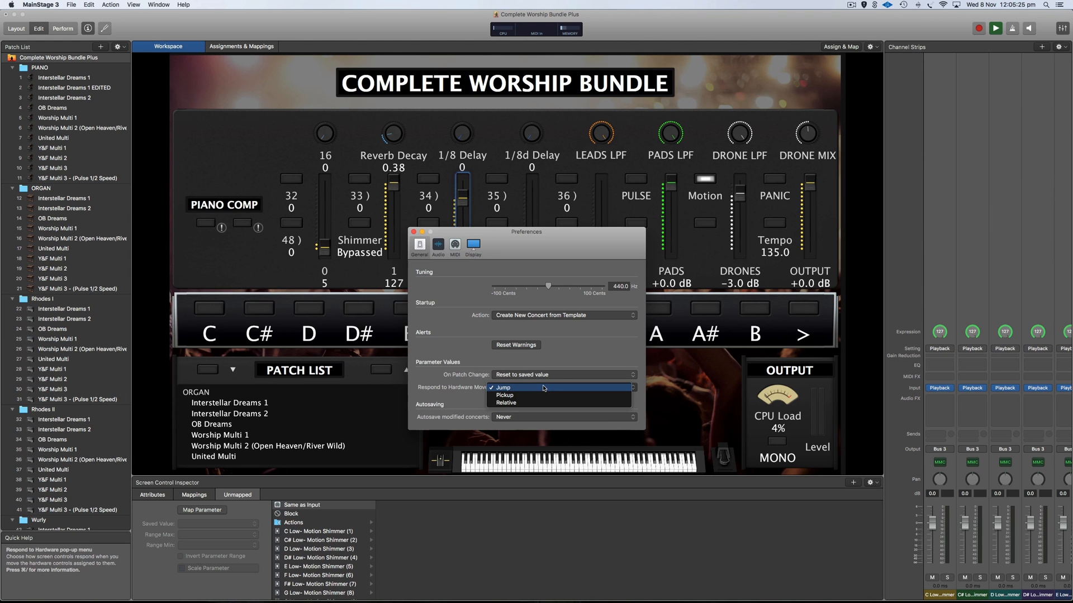
left_click(514, 395)
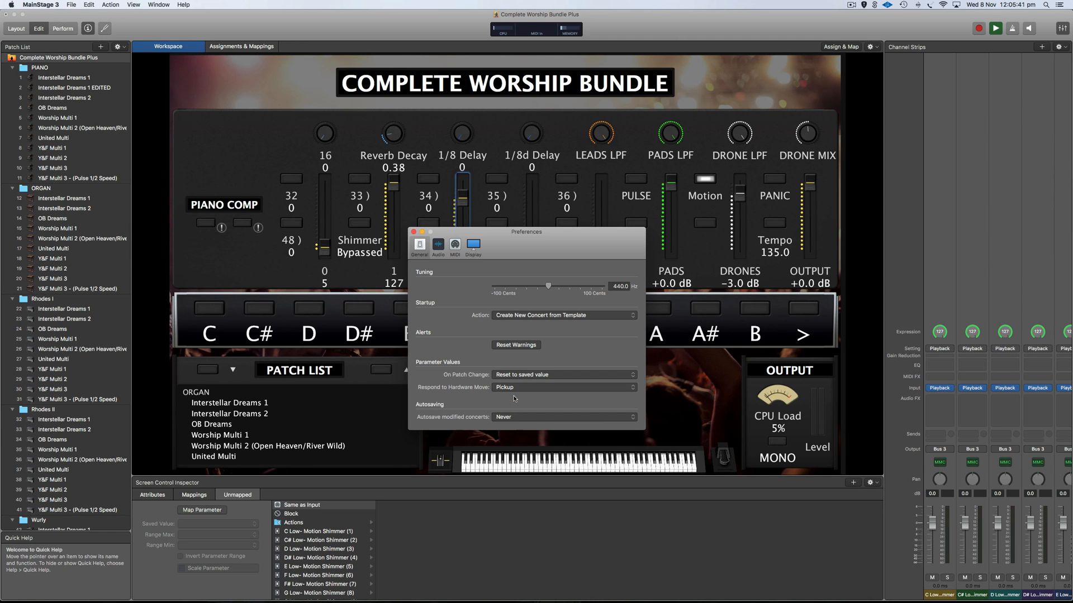
left_click_drag(495, 237, 687, 245)
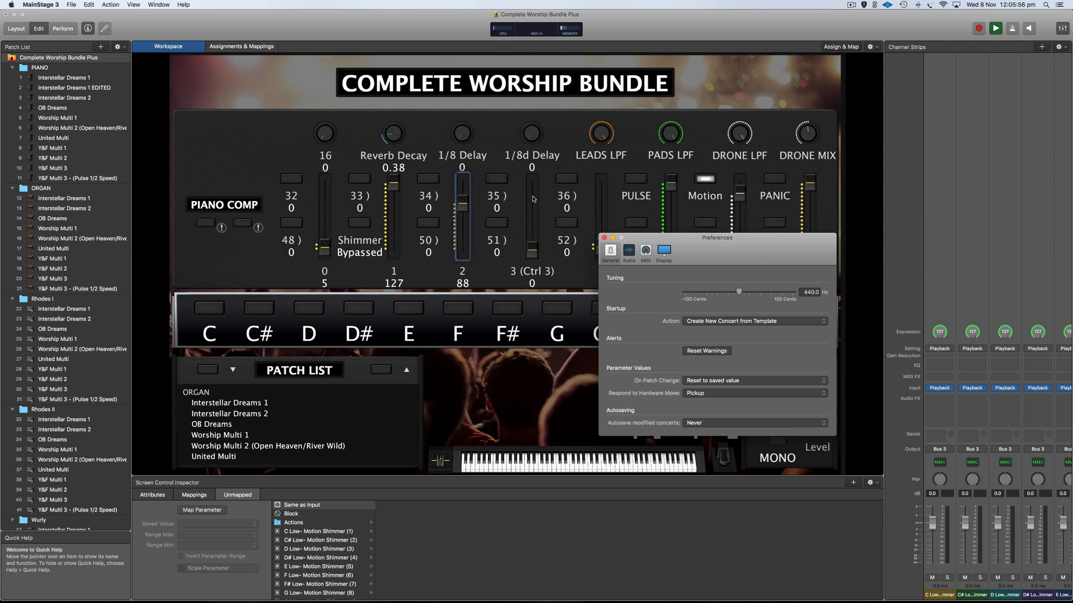
Select the 1/8d Delay fader, confirm Pickup remains the hardware-move response, and close Preferences.
left_click(532, 198)
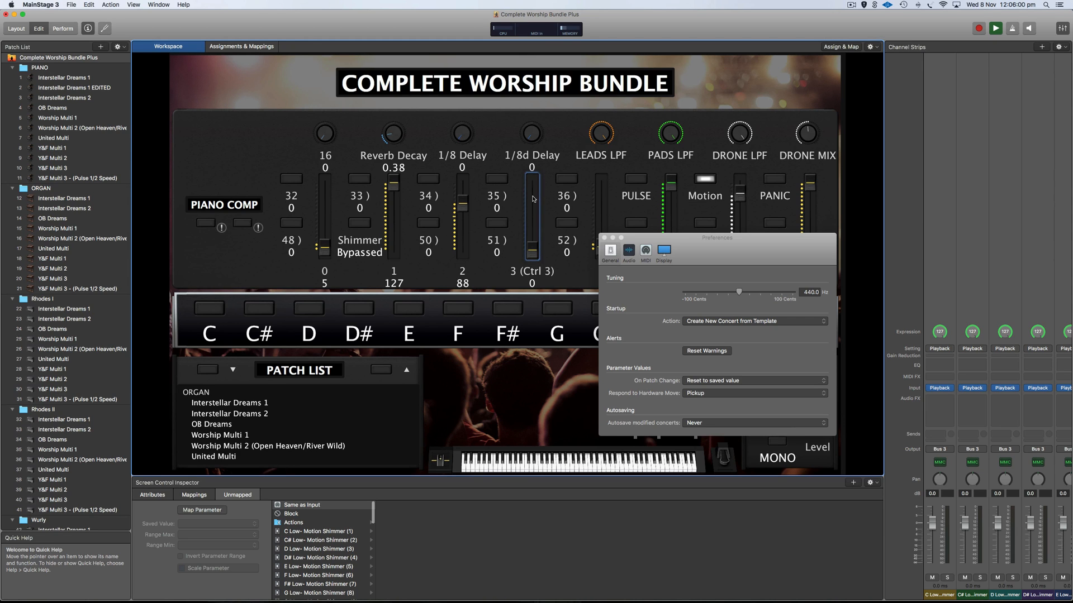
left_click(699, 395)
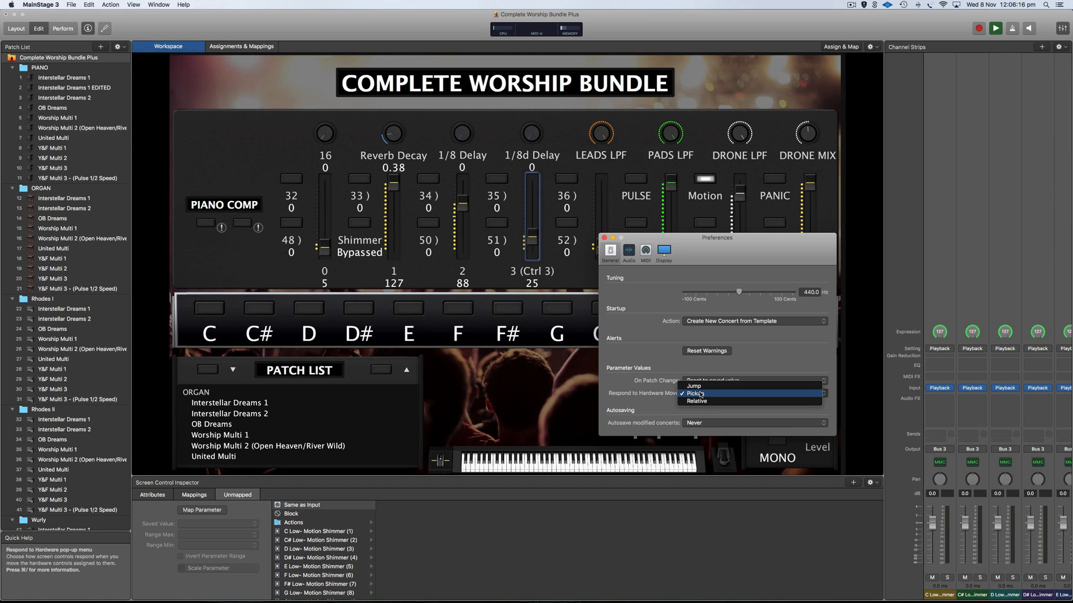
left_click(698, 393)
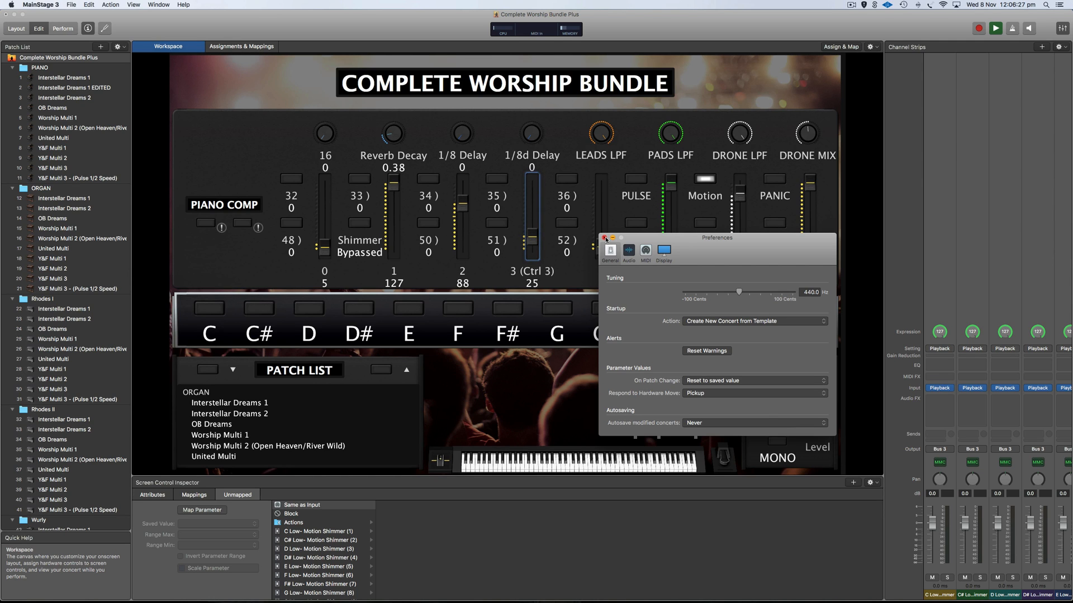
left_click(506, 197)
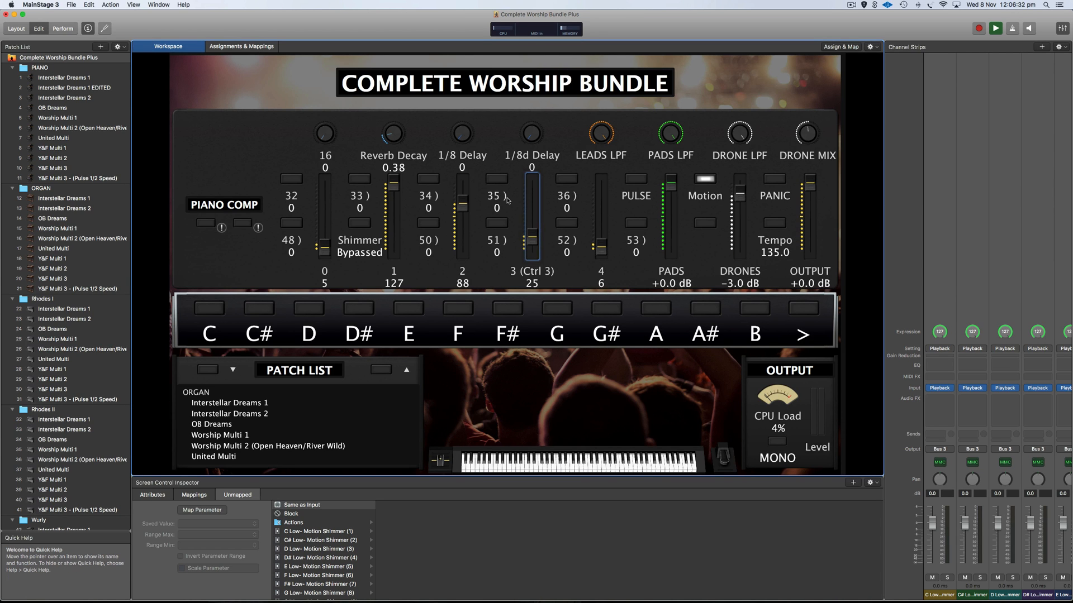